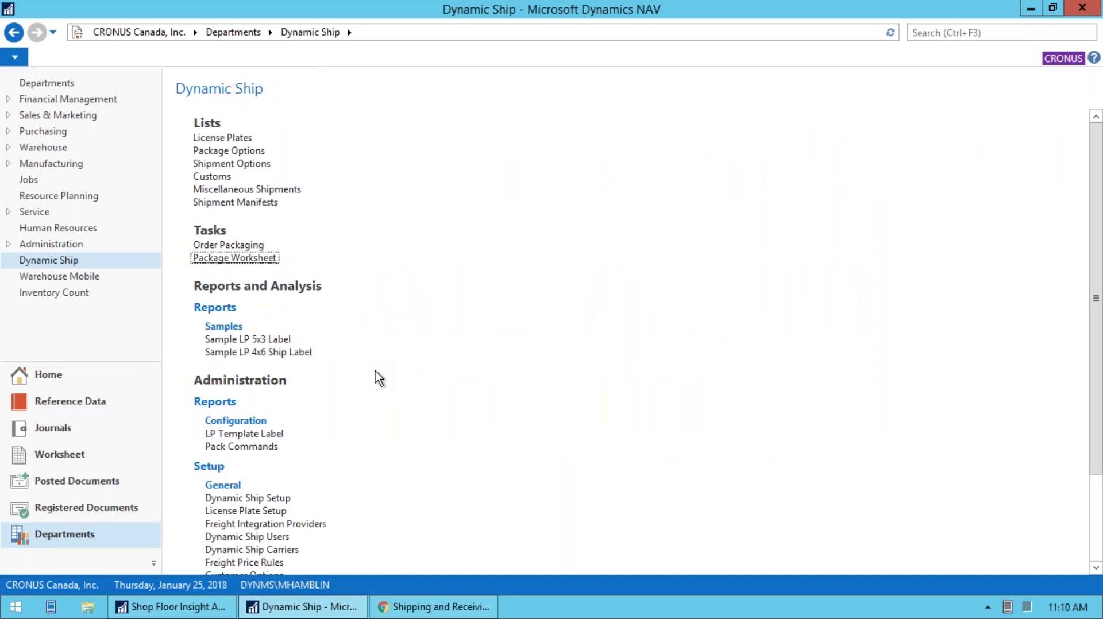
- Switch to Dynamics 365 Business Central in the browser and open the Dynamic Ship Package Worksheet, ready for scanning an order
left_click(431, 608)
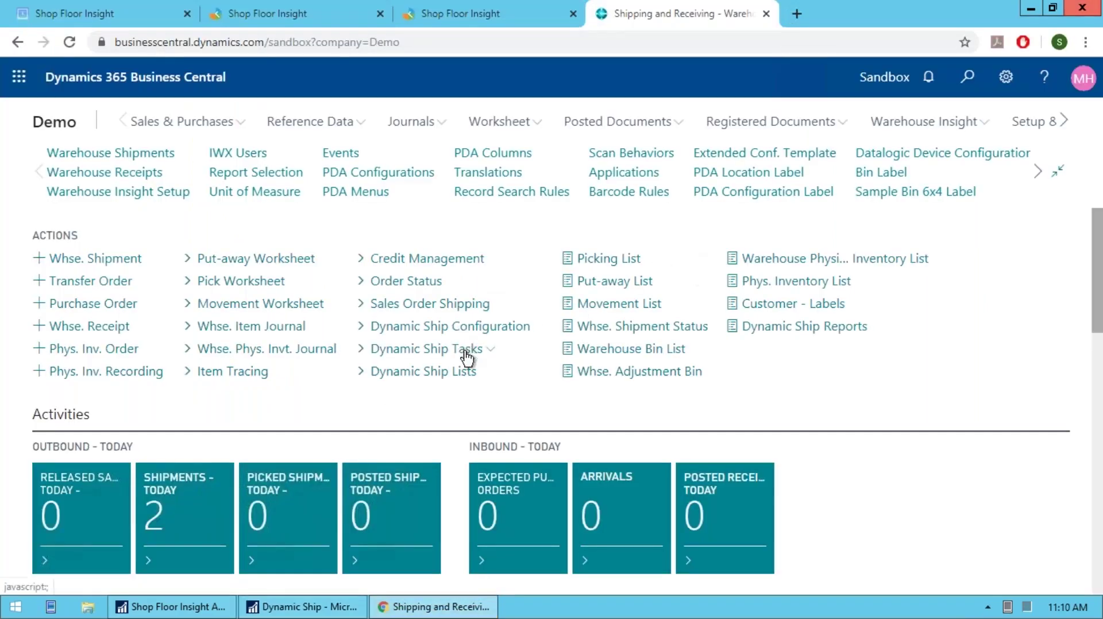
left_click(468, 373)
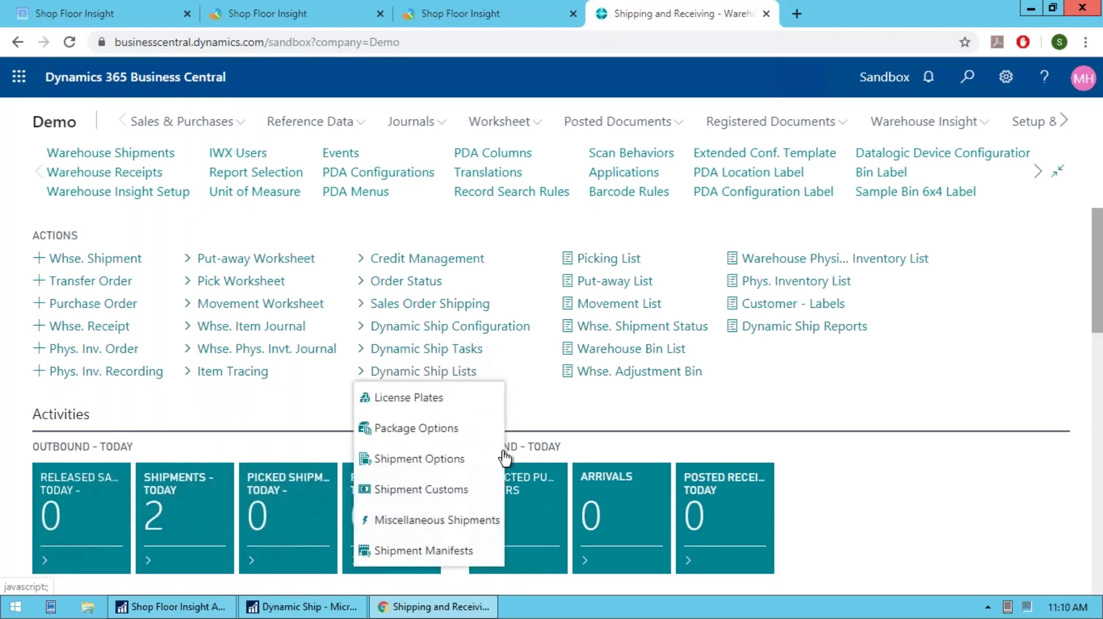
left_click(513, 327)
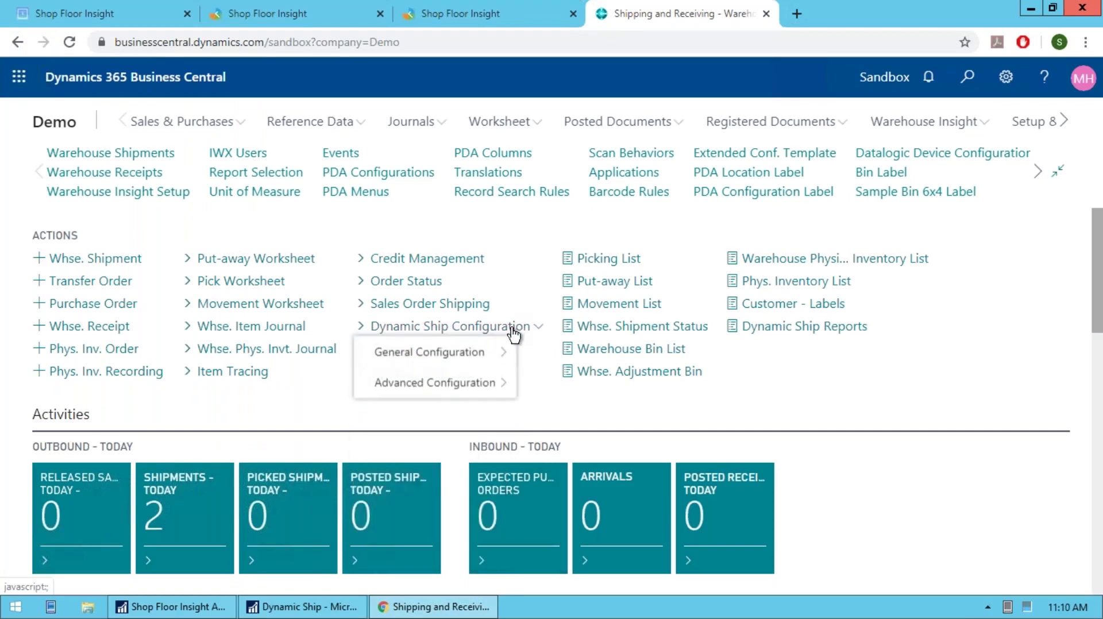
left_click(533, 377)
left_click(492, 355)
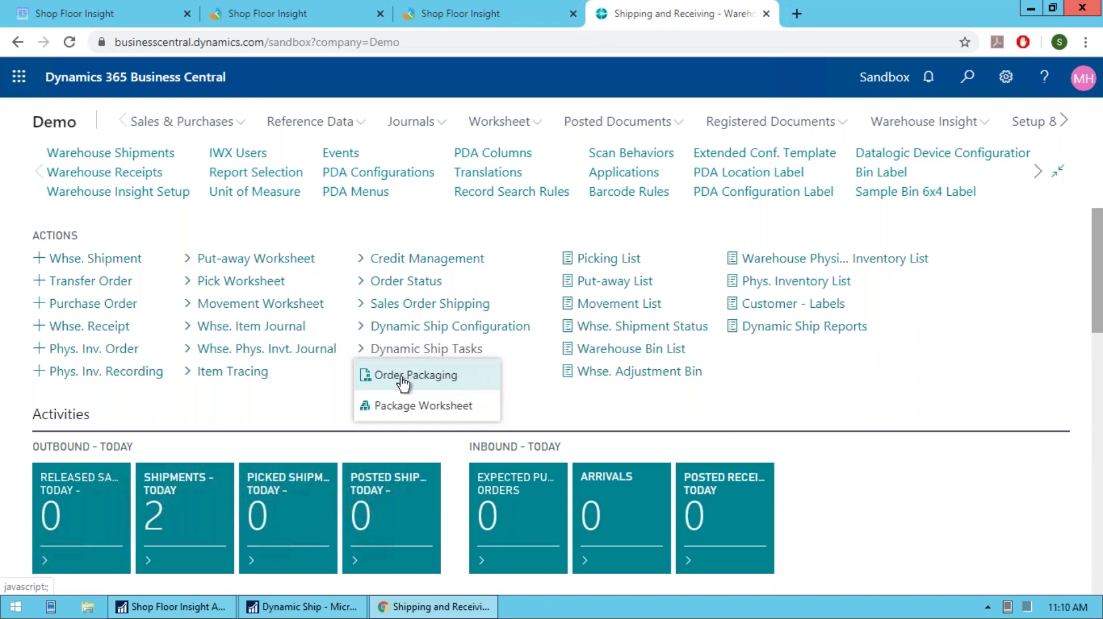
left_click(429, 407)
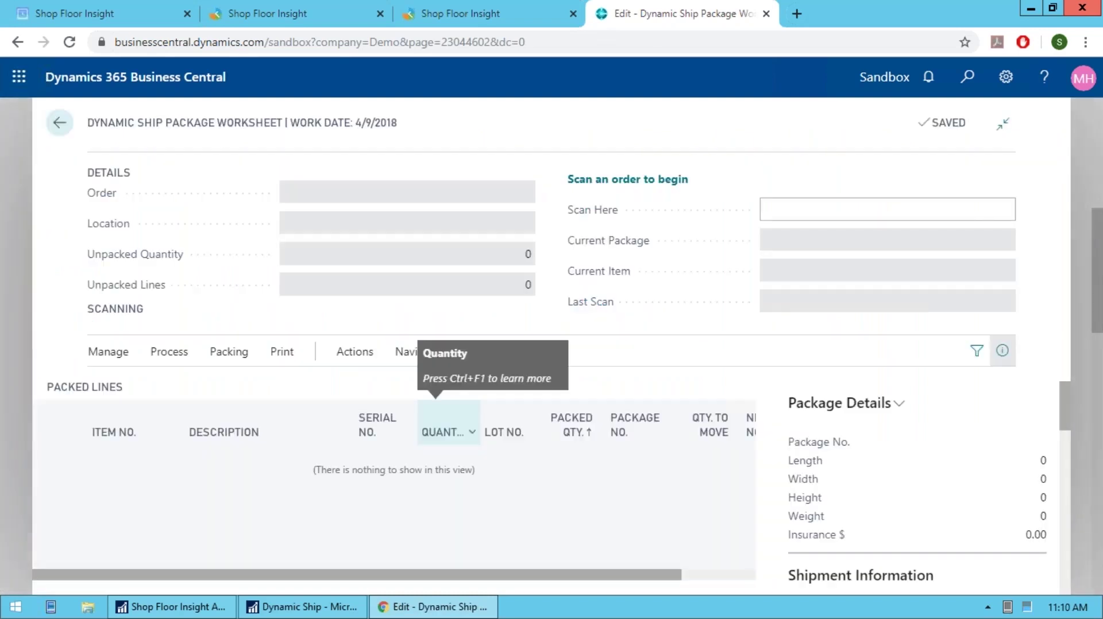
left_click(814, 211)
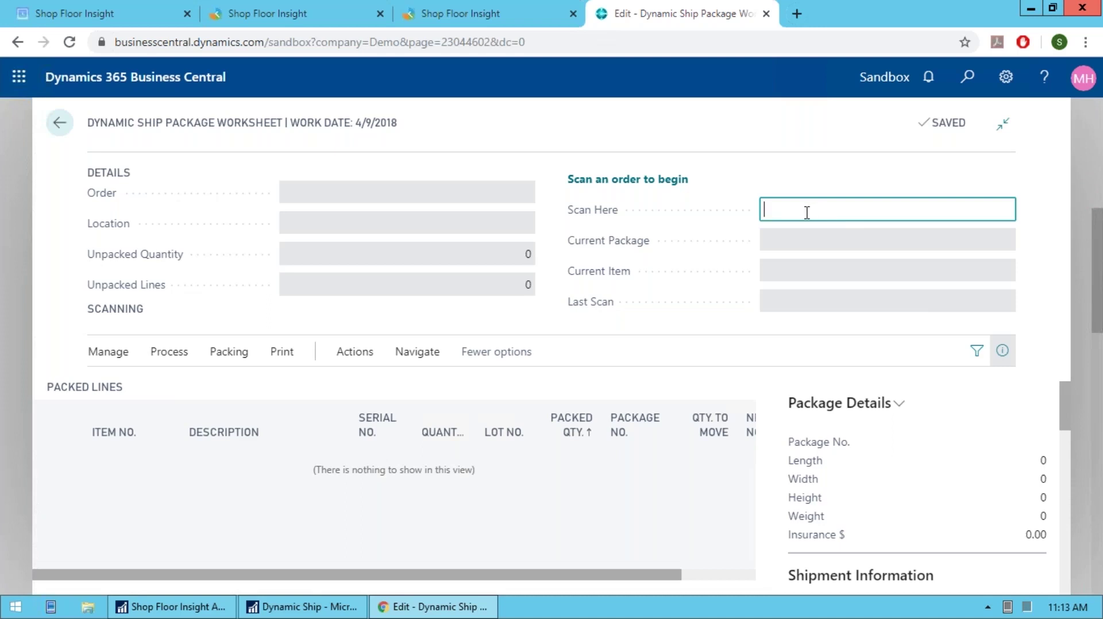
left_click(369, 358)
left_click(407, 384)
left_click(321, 386)
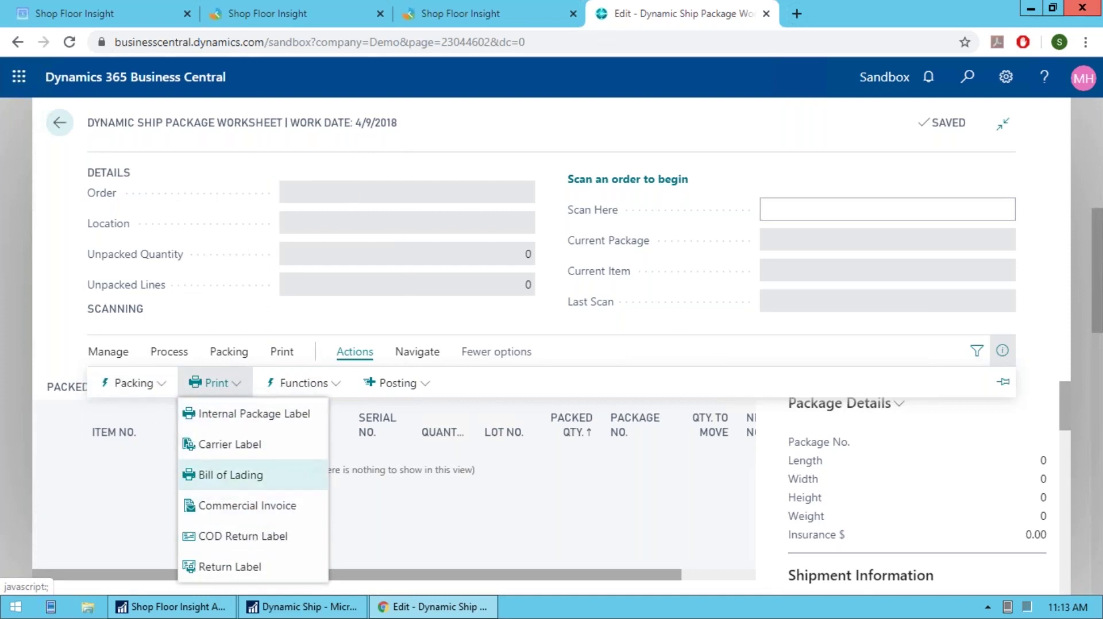
left_click(153, 384)
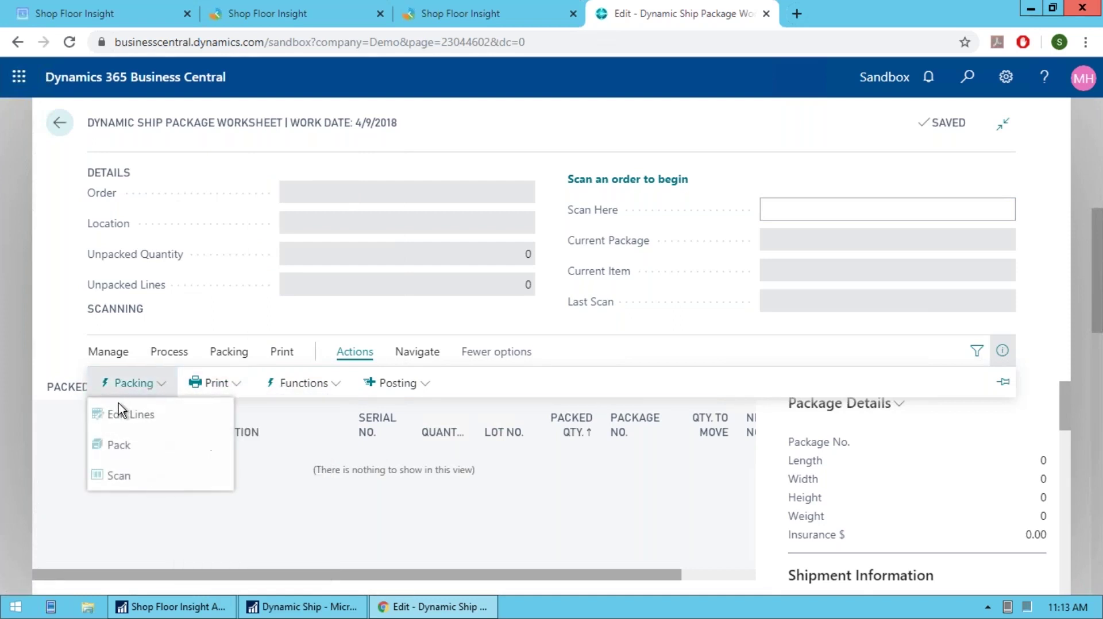
left_click(330, 389)
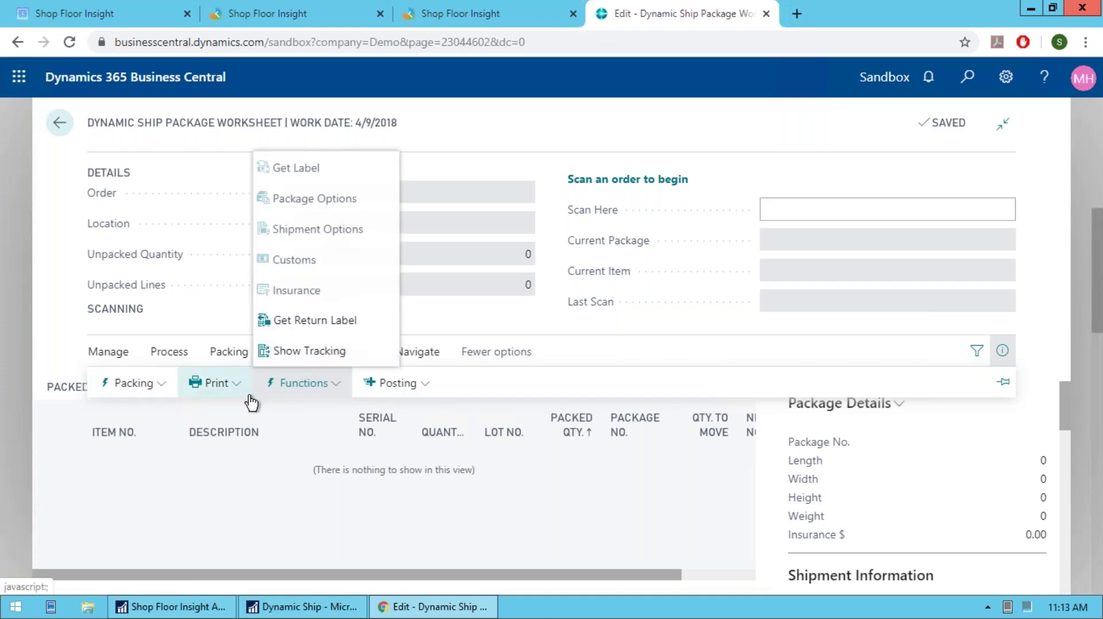
- Load the sales order for packing by scanning its order number, including the S-ORD prefix
left_click(838, 211)
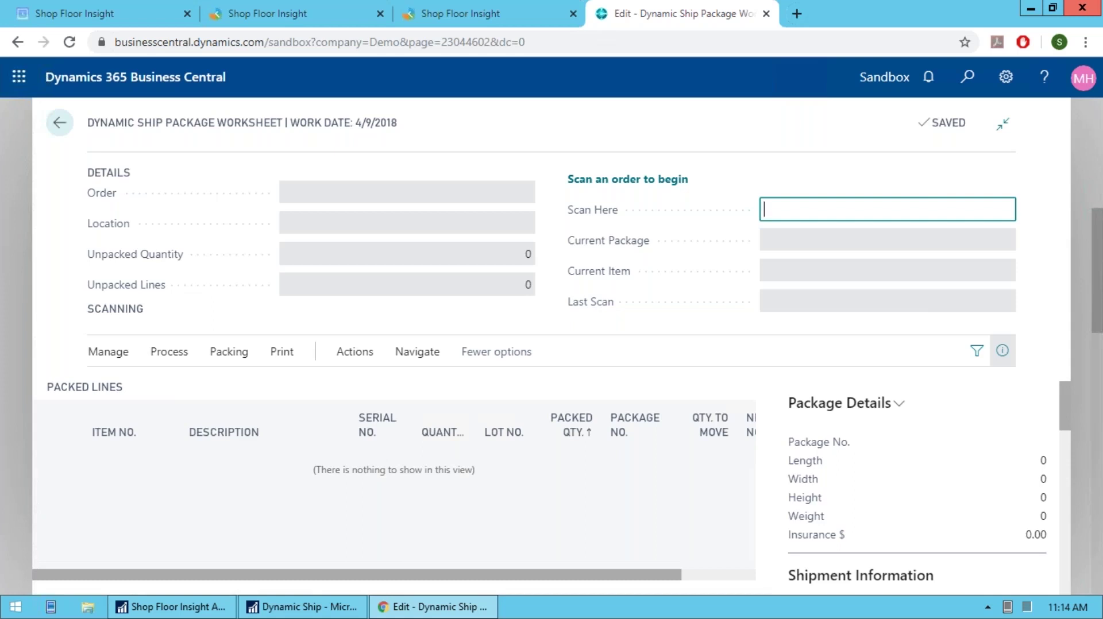
type("104007")
key("Return")
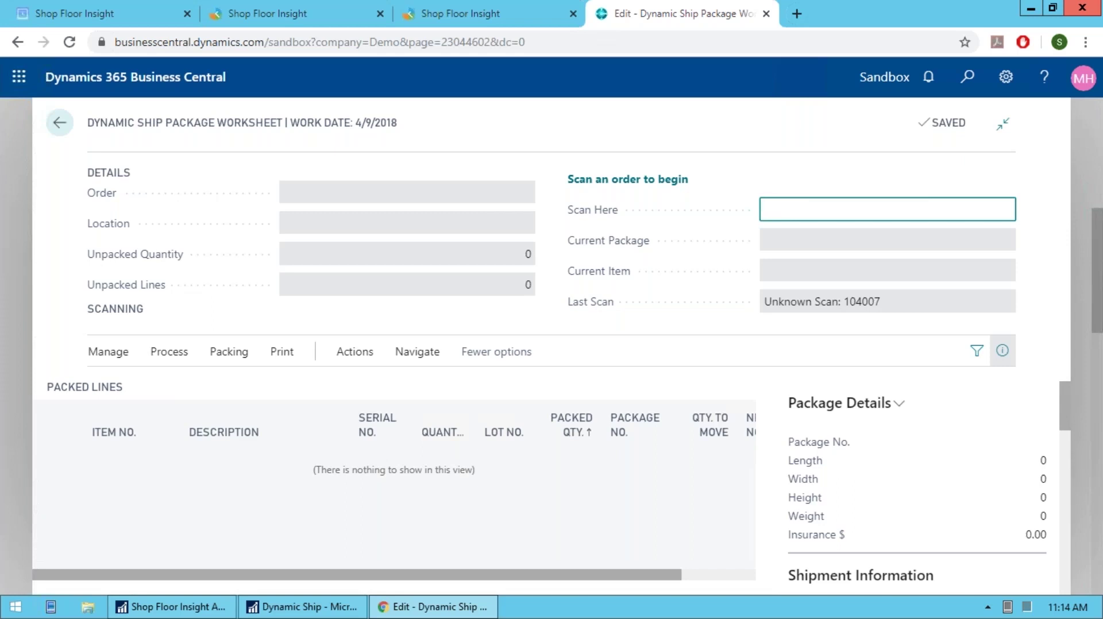
type("S-ORD101004")
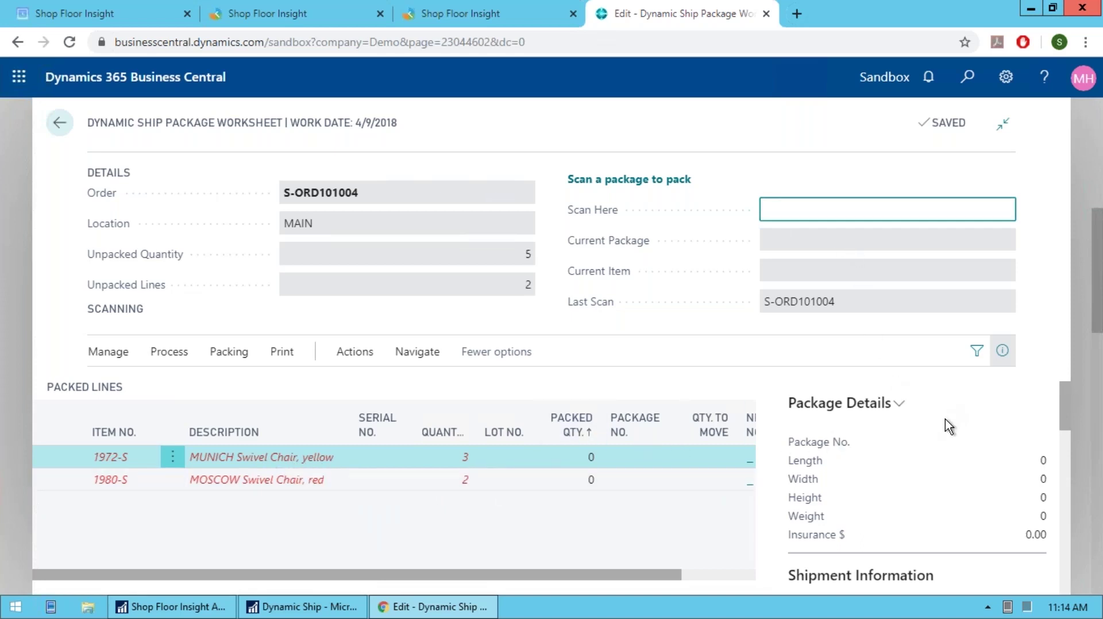
- Review the order's shipment and destination details, and start a package for it by scanning %LPPS4TOBOX
scroll(946, 418, "down", 3)
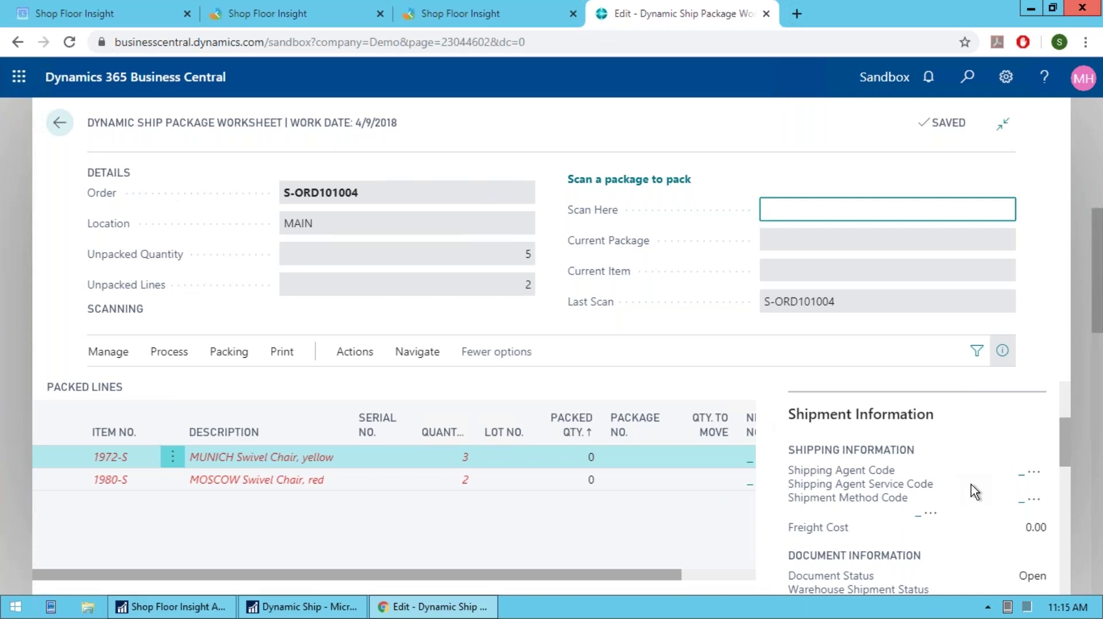
scroll(950, 492, "down", 3)
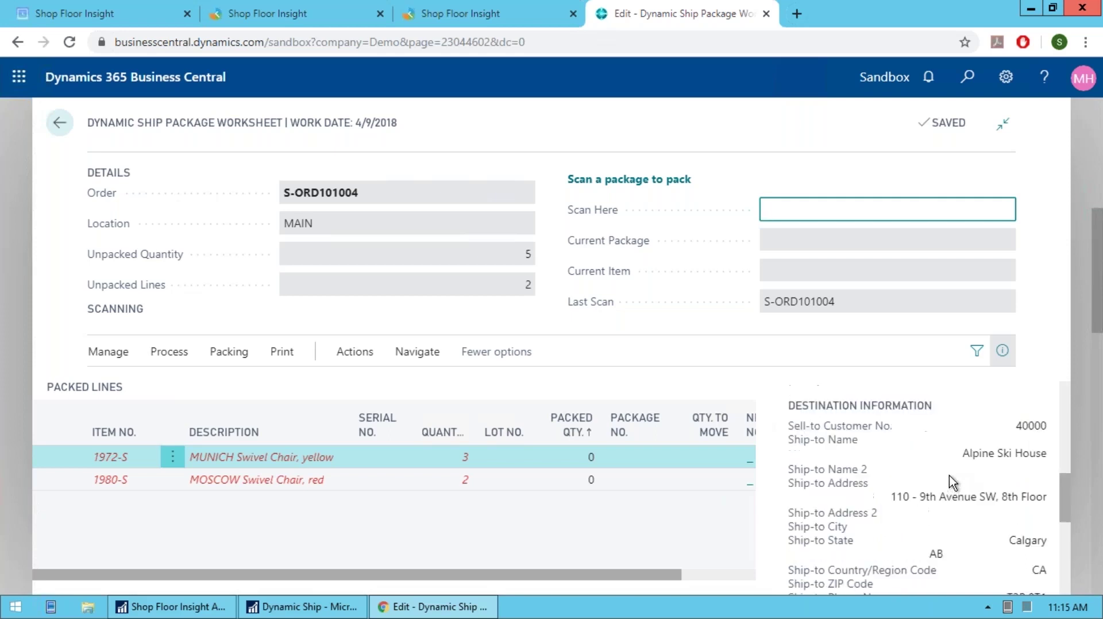
scroll(990, 429, "down", 3)
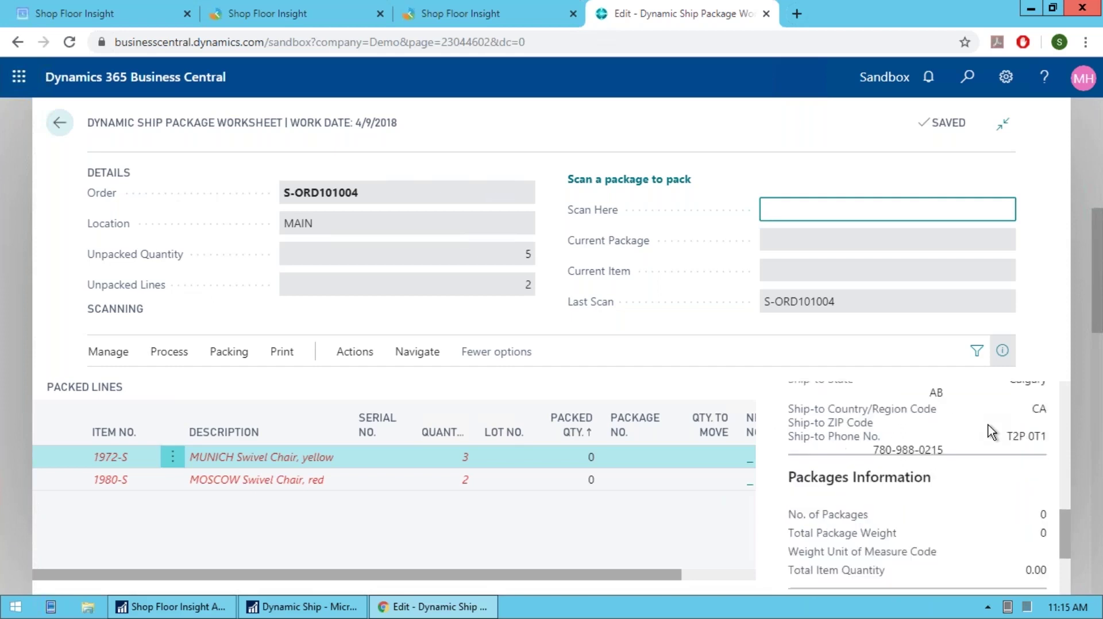
scroll(992, 432, "down", 2)
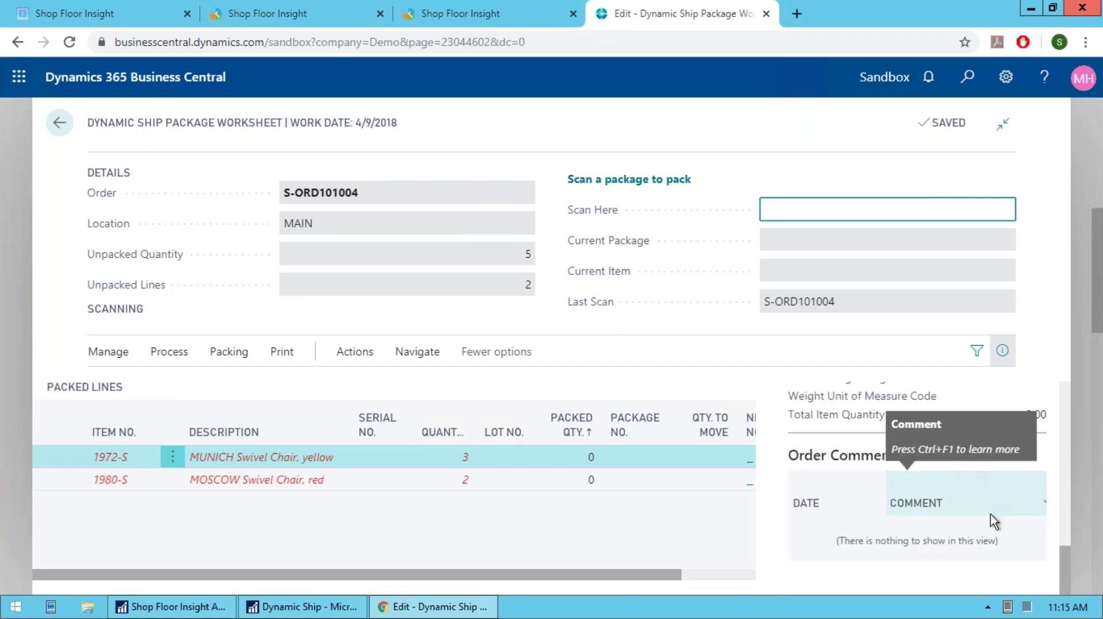
scroll(990, 514, "up", 10)
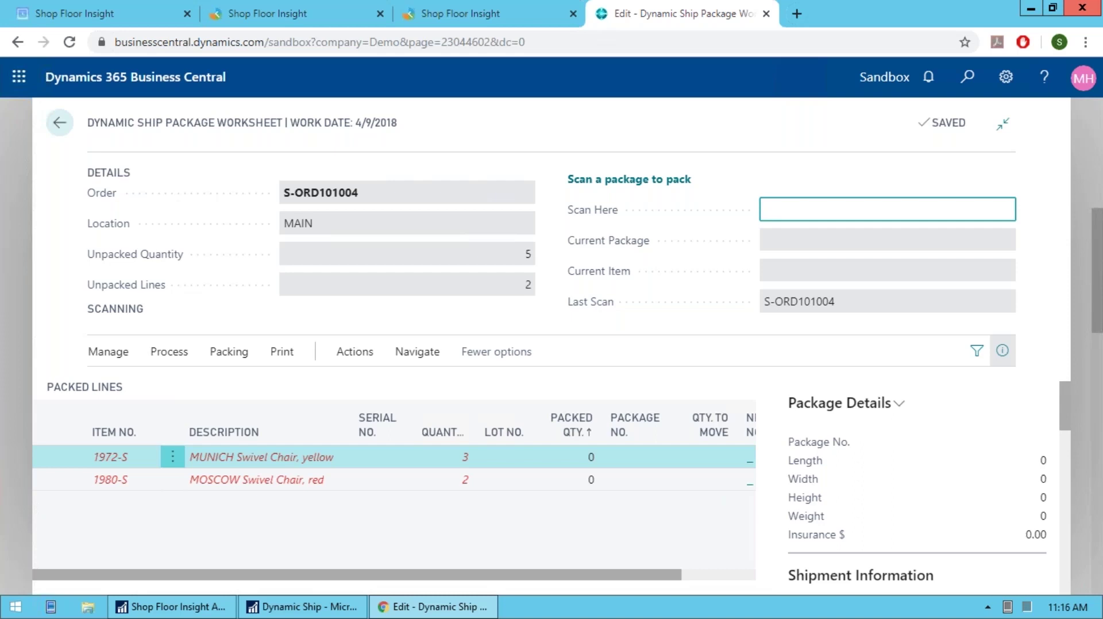
type("%LPPS4TOBOX")
key("Return")
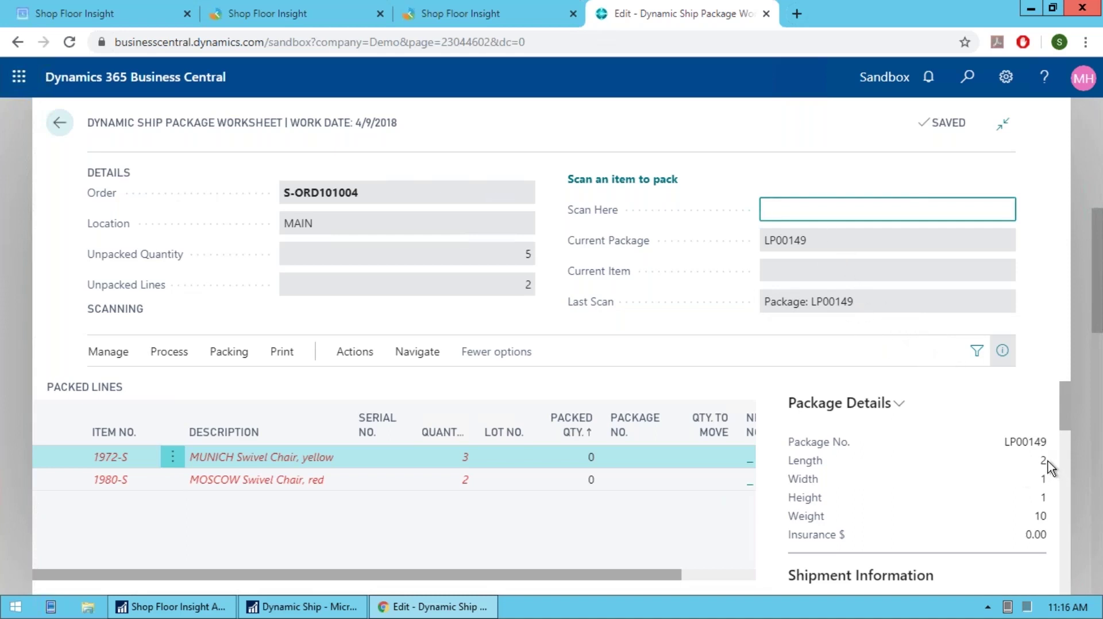
scroll(1049, 477, "down", 1)
scroll(1044, 443, "up", 1)
left_click(869, 405)
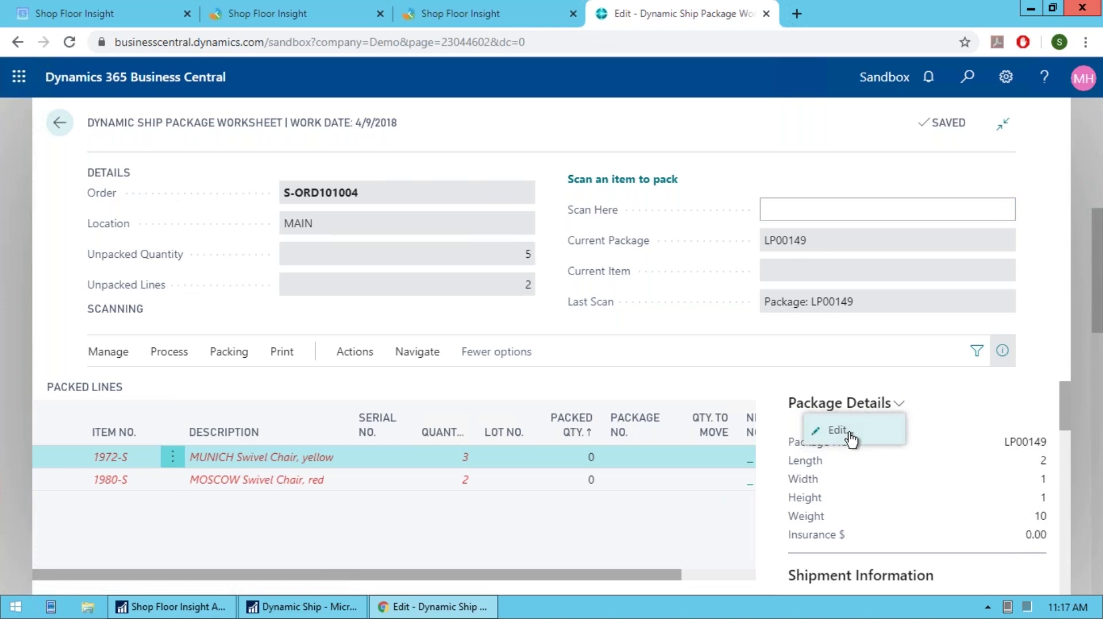
left_click(1037, 475)
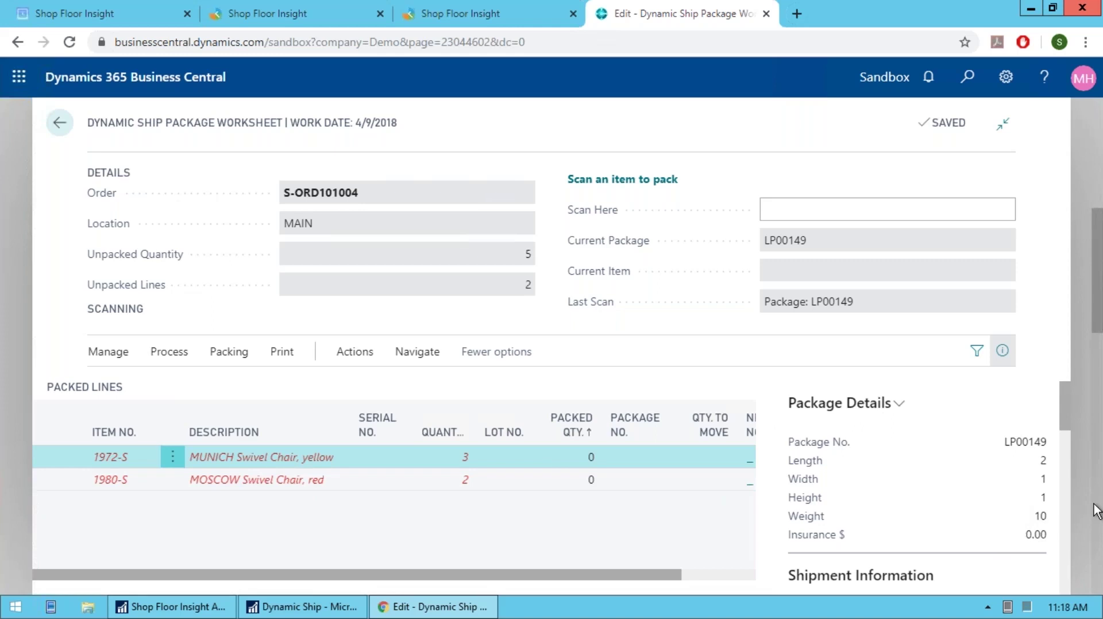
- Pack 2 units of item 1972-S into the current package and check the resulting lines
left_click(916, 205)
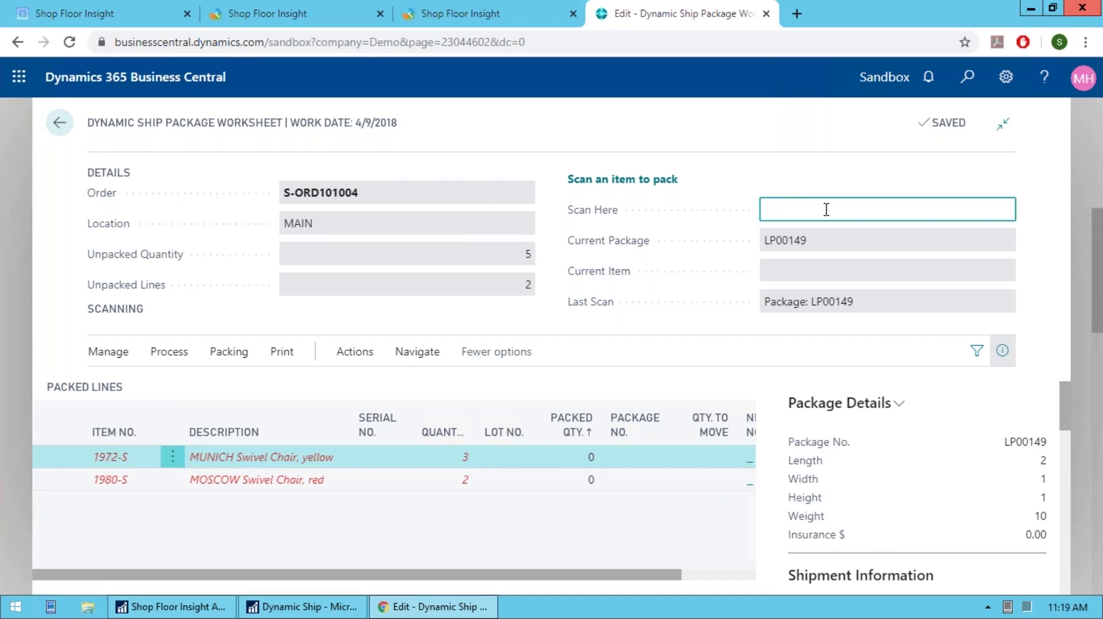
type("1972-s")
key("Return")
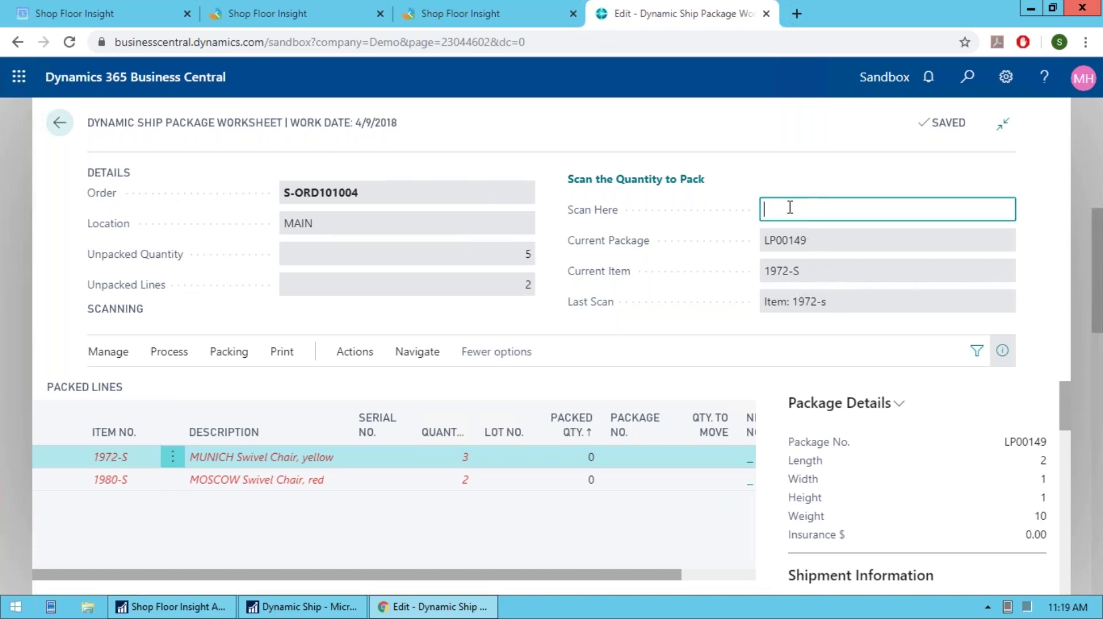
type("2")
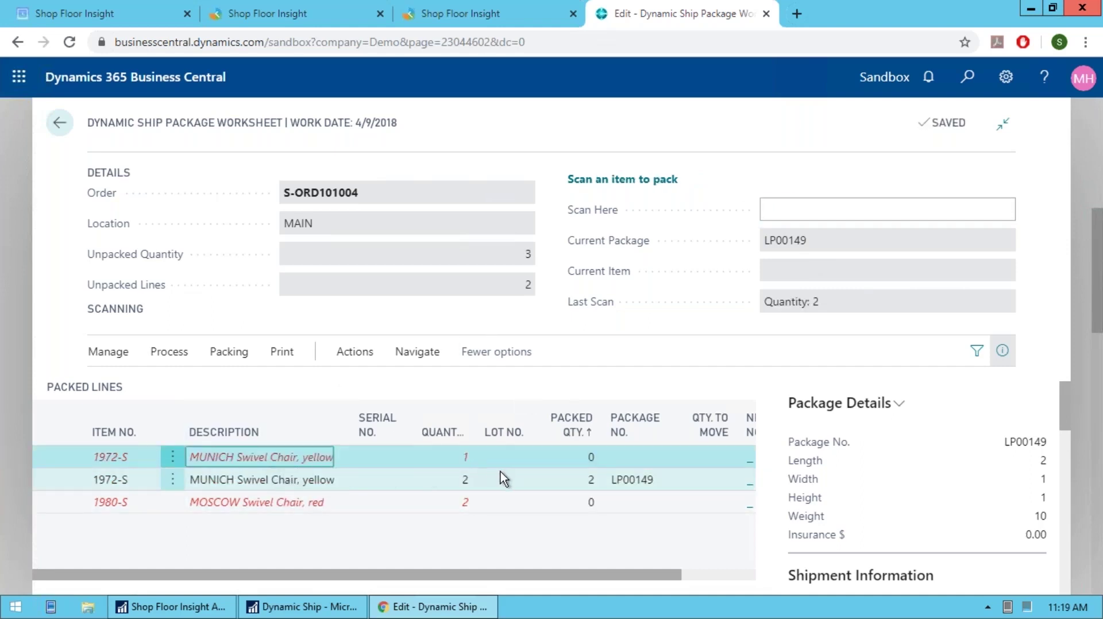
left_click(465, 457)
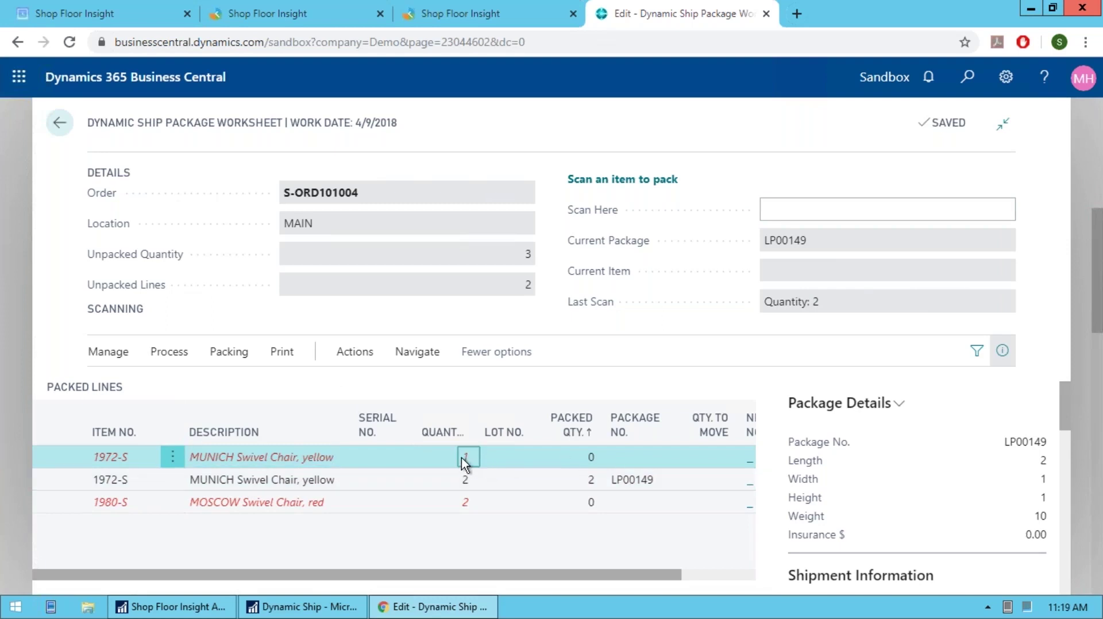
left_click(467, 480)
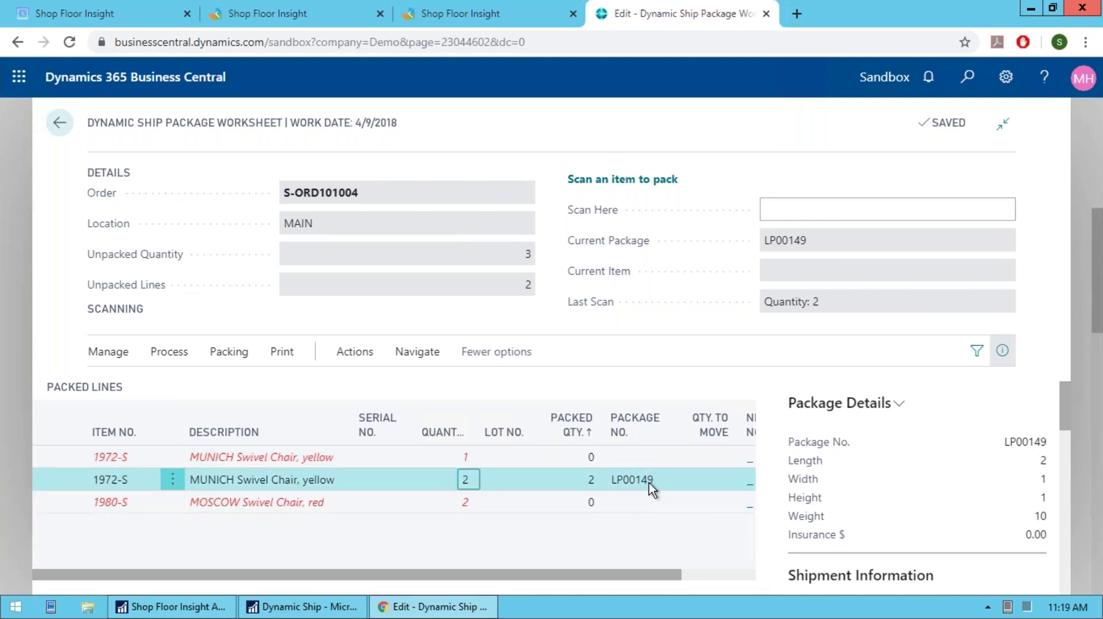
- Scan package LP00150 as the current package and pack all remaining items into it with the --PACKALL command
left_click(871, 210)
left_click(872, 210)
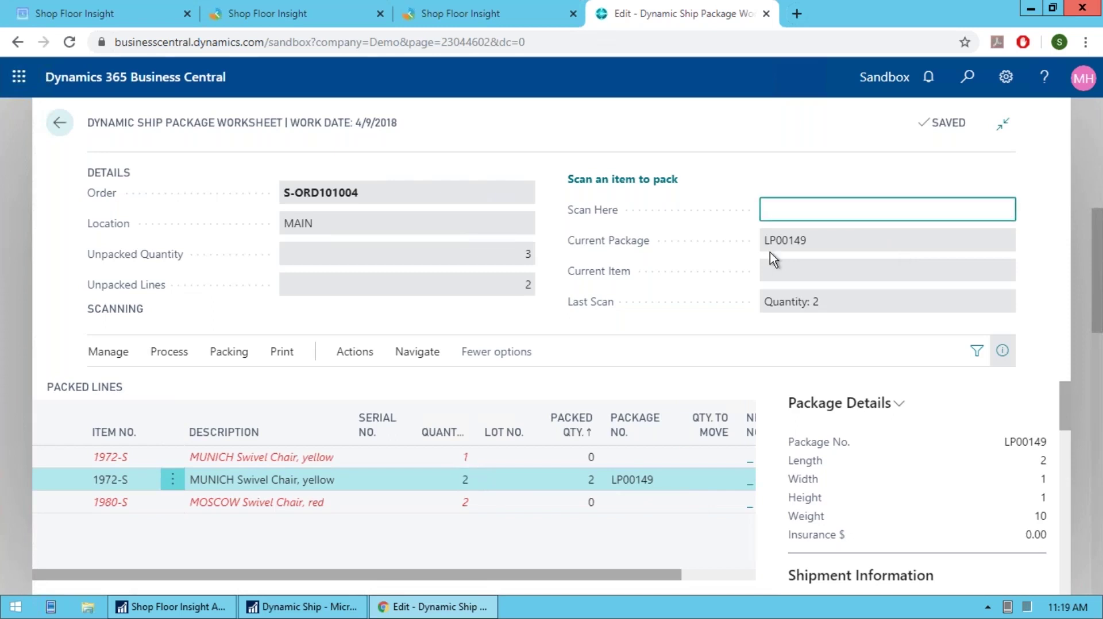
type("%LP00150%")
key("Return")
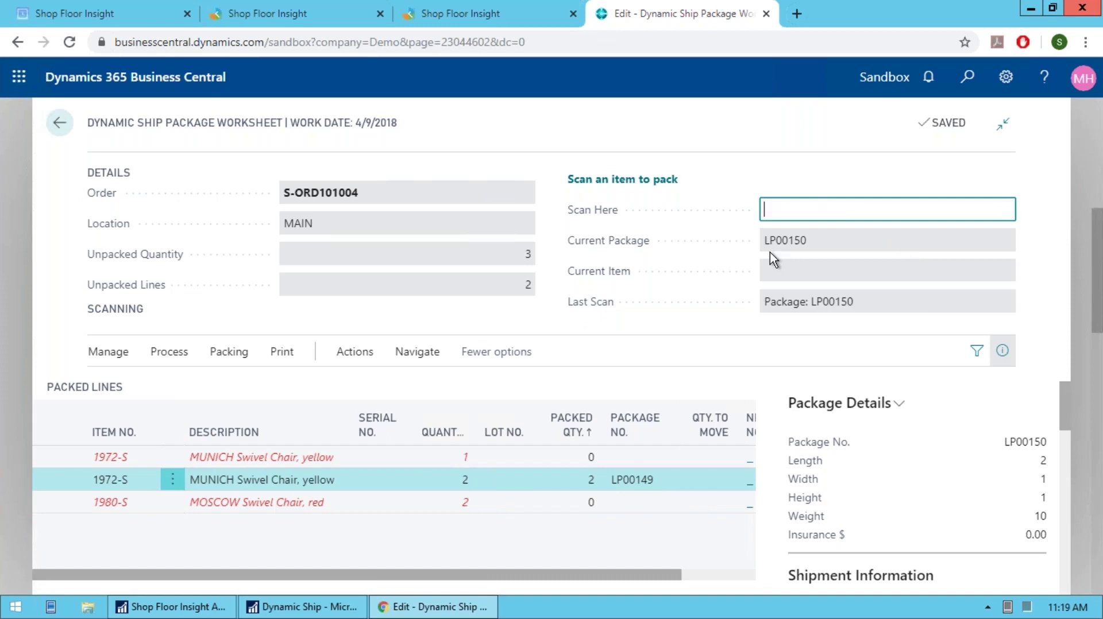
type("--PACKALL")
key("Return")
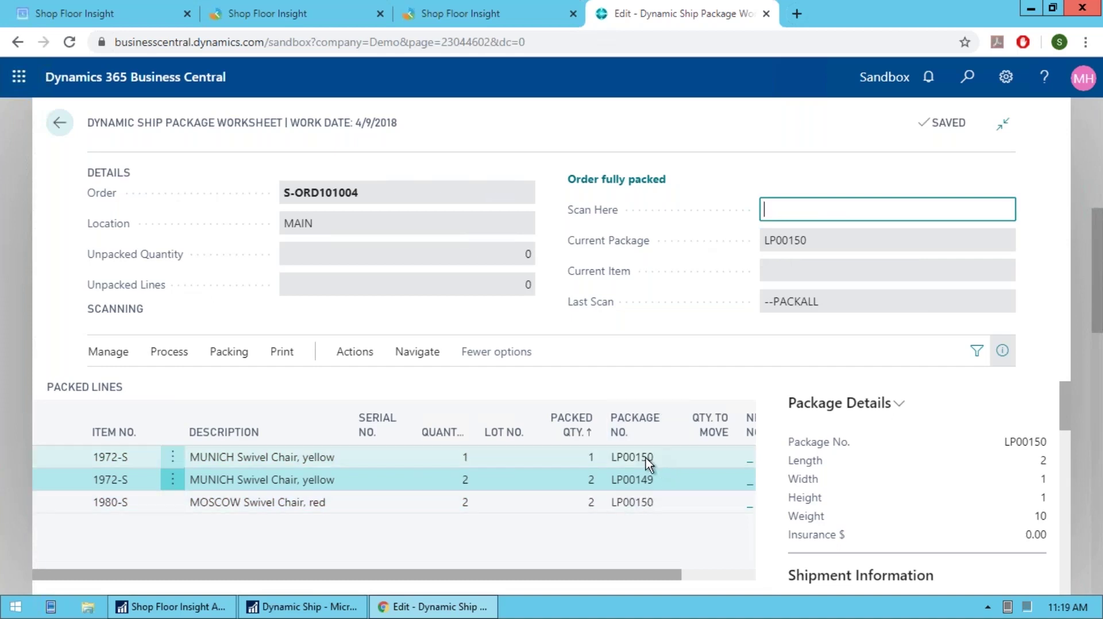
- Sort the packed lines by package number and check which lines belong to each package
left_click(635, 425)
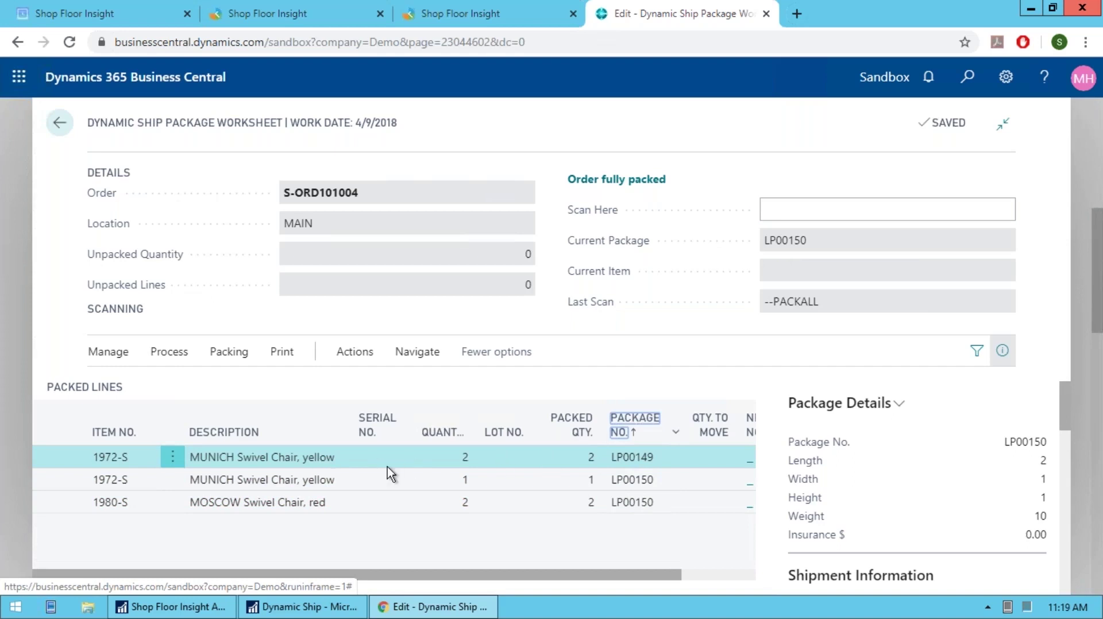
left_click(640, 484)
left_click(639, 506, "shift")
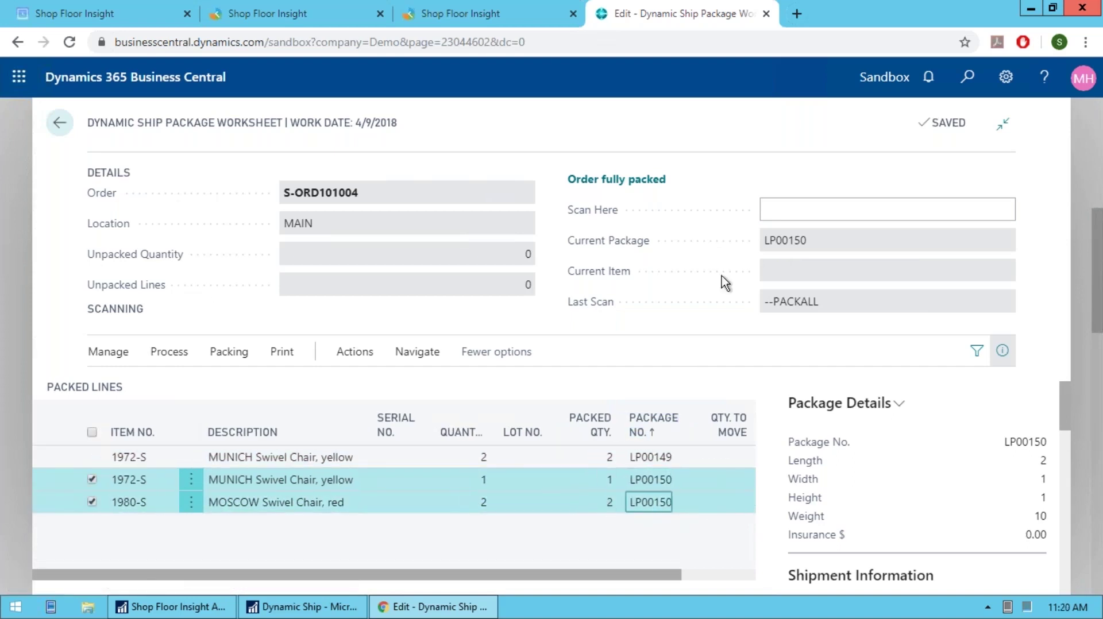
left_click(652, 463)
- Request carrier rates for the packed order with the --GETLABEL command and compare the CanadaPost and FedEx services
left_click(786, 208)
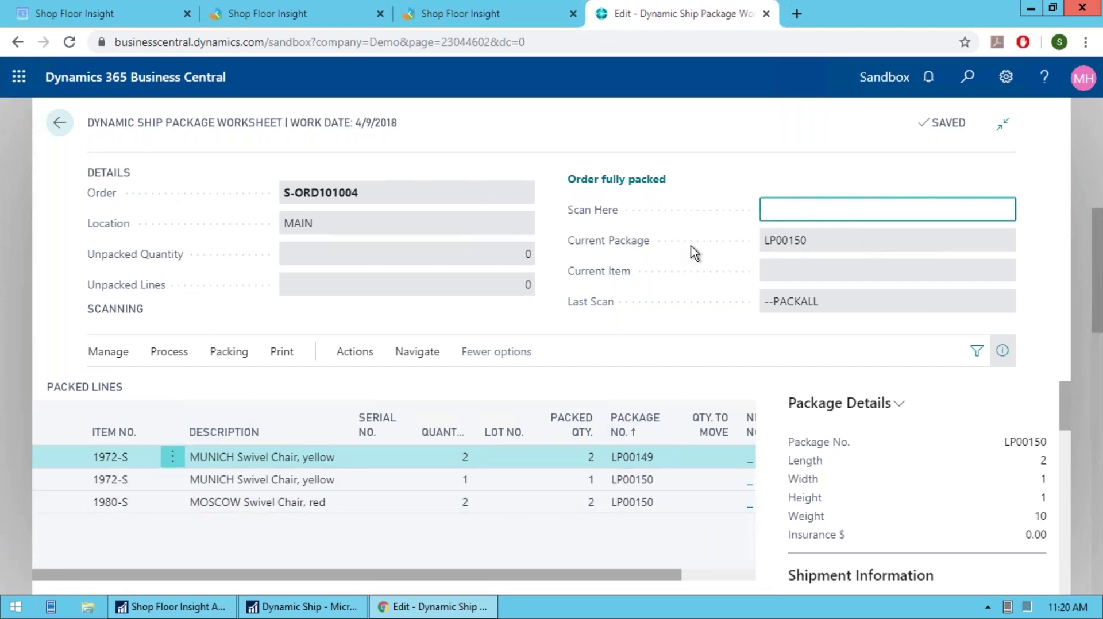
type("--GETLABEL")
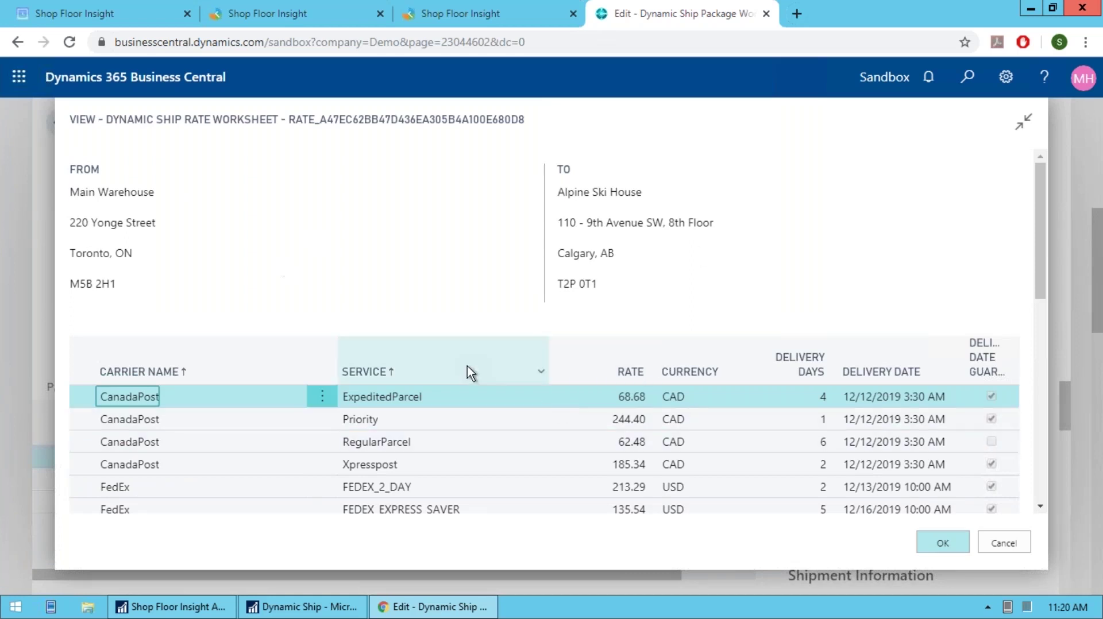
scroll(468, 374, "down", 1)
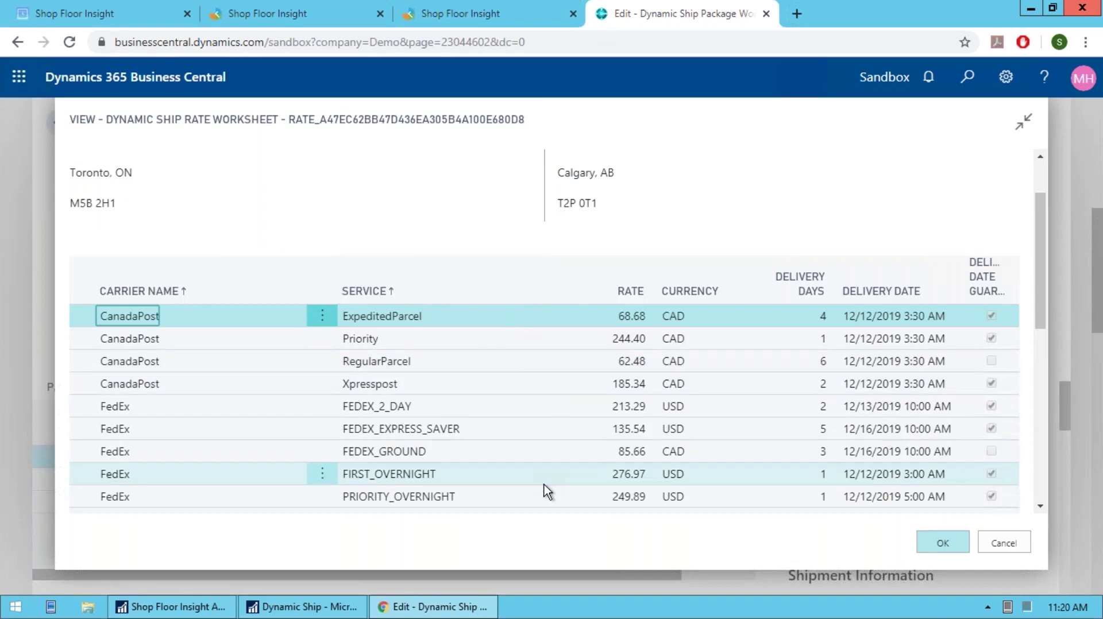
scroll(443, 291, "up", 1)
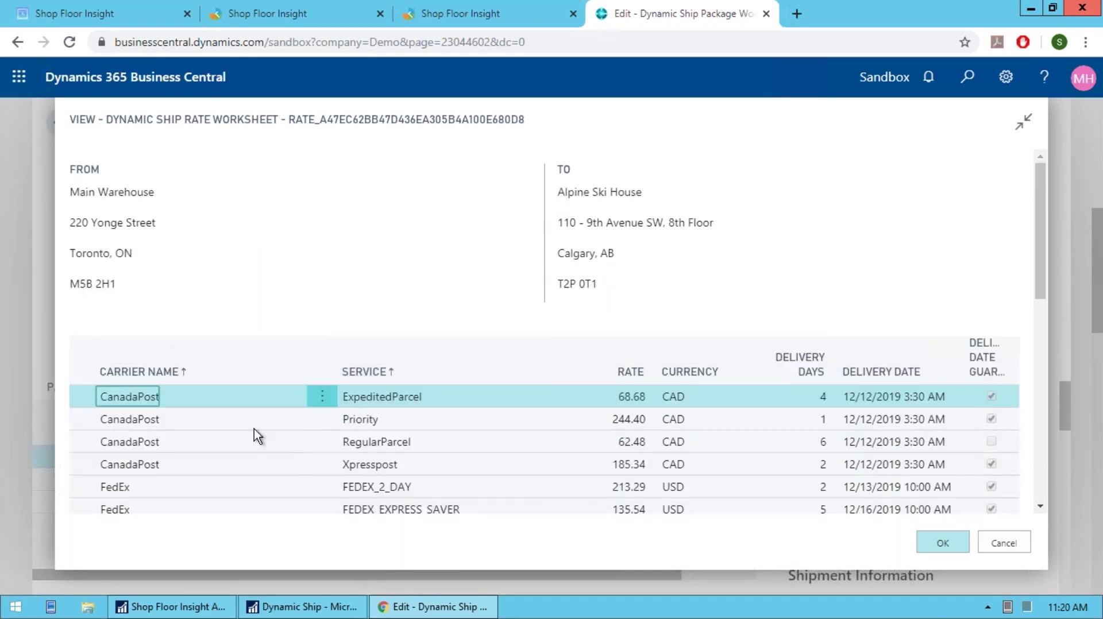
scroll(418, 442, "down", 1)
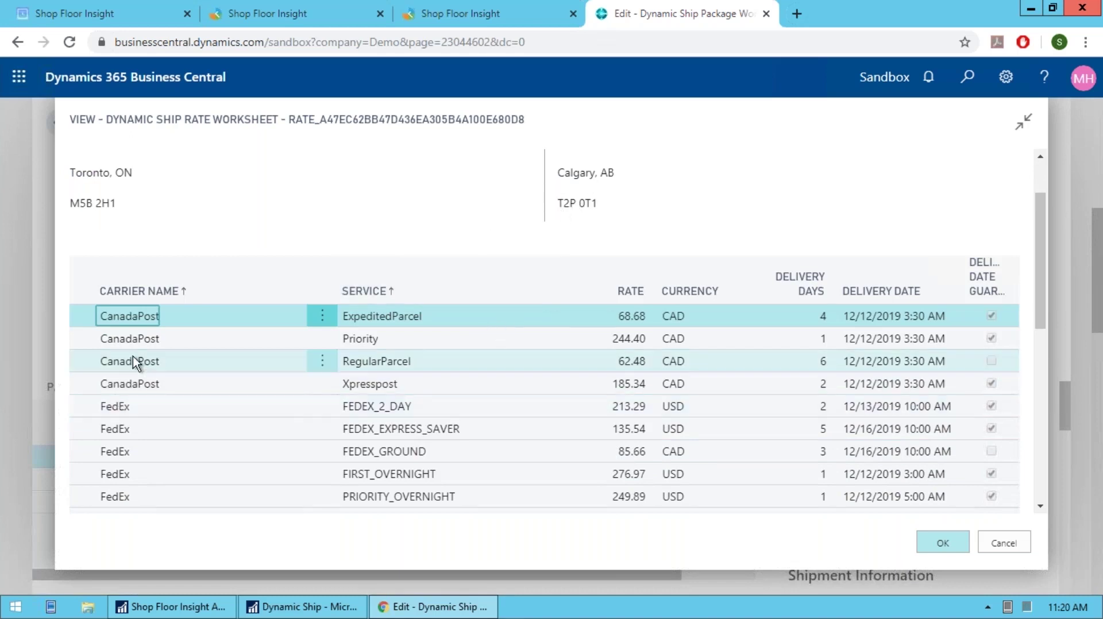
- Compare the FedEx and UPS rates with the other services and accept the FEDEX_2_DAY service for the shipment
scroll(163, 418, "down", 1)
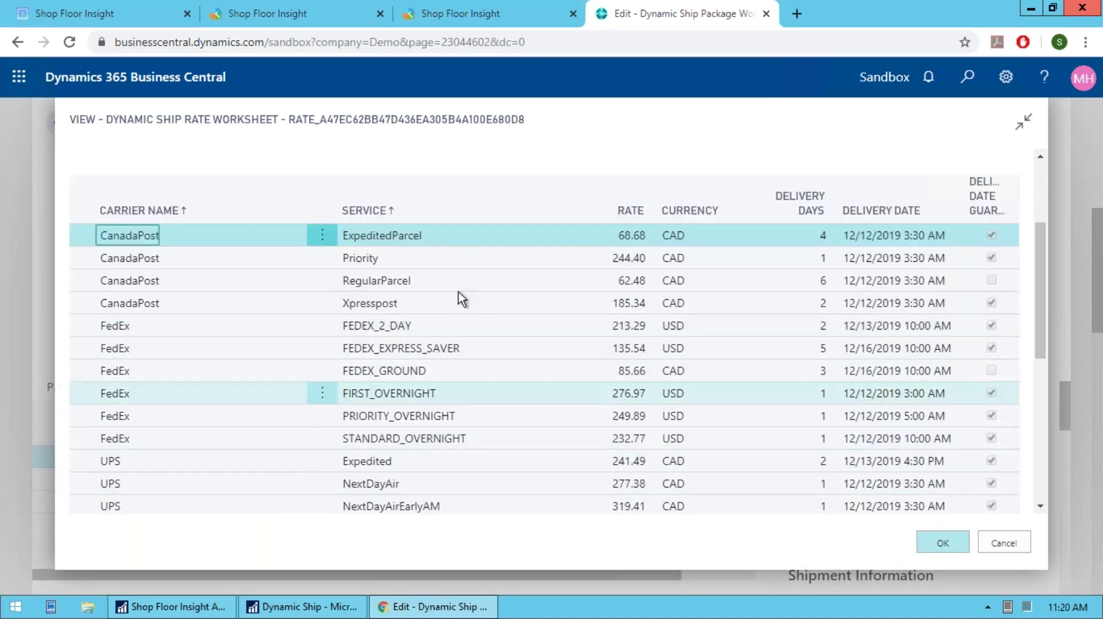
left_click(406, 331)
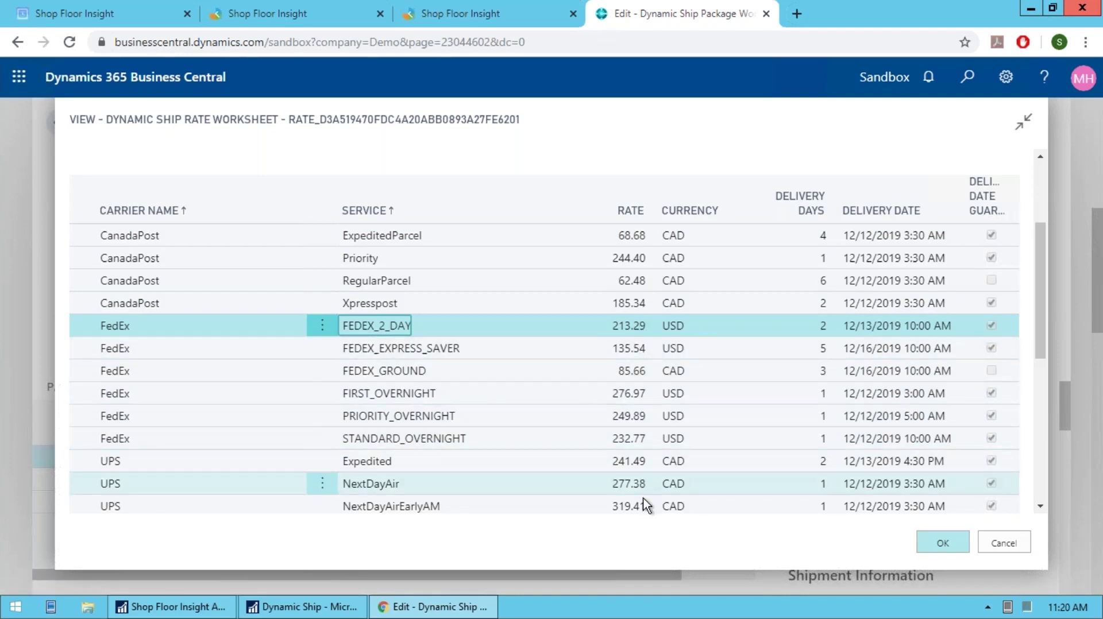
left_click(630, 327)
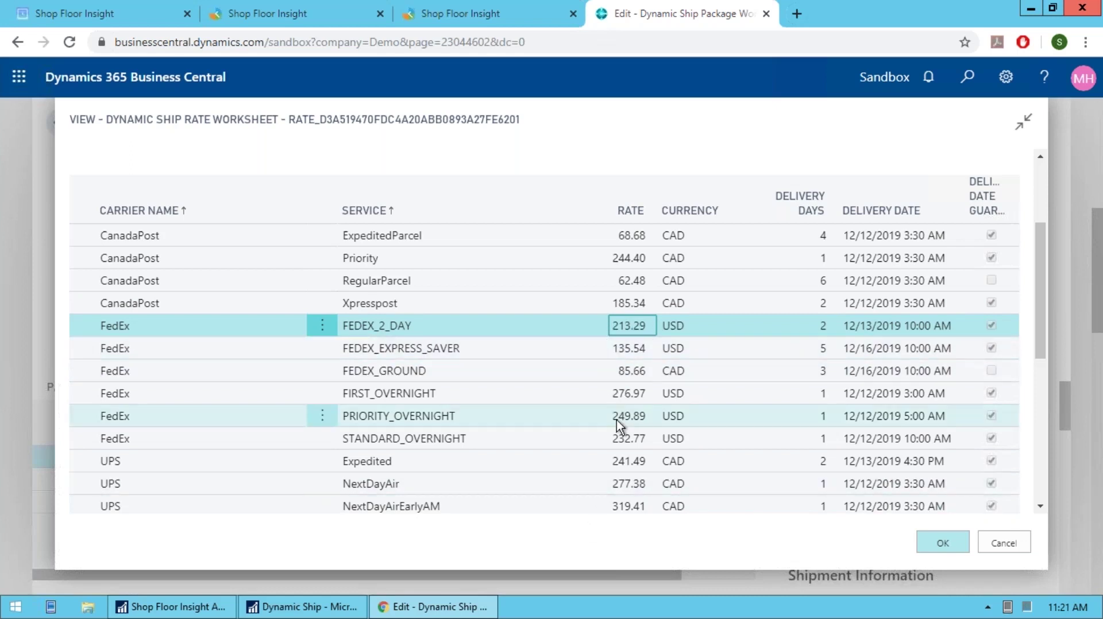
scroll(616, 420, "down", 2)
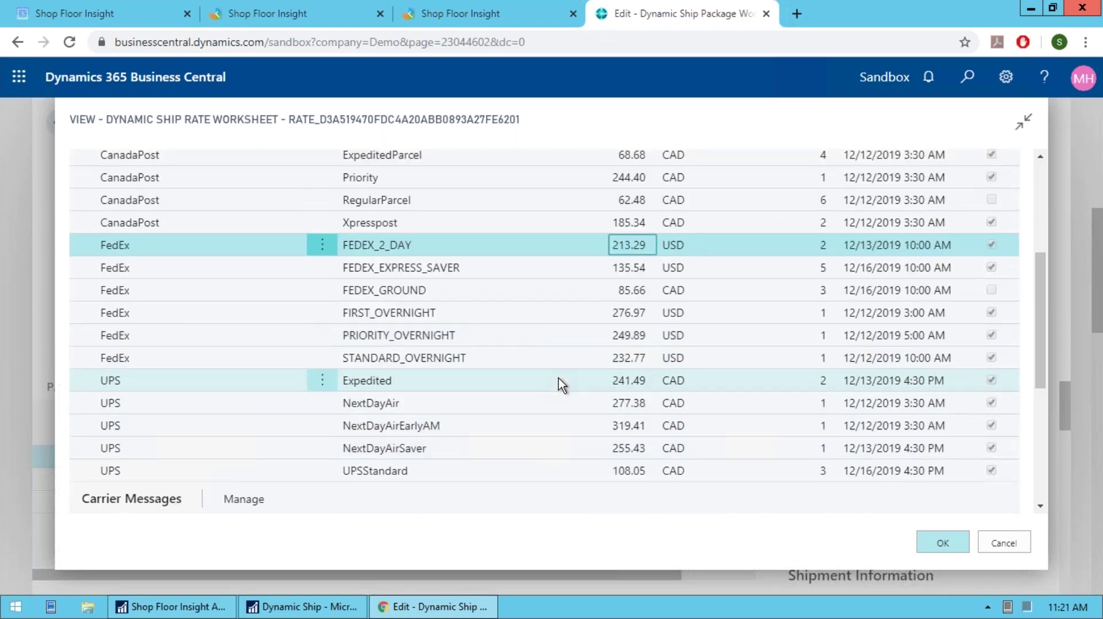
scroll(558, 378, "up", 2)
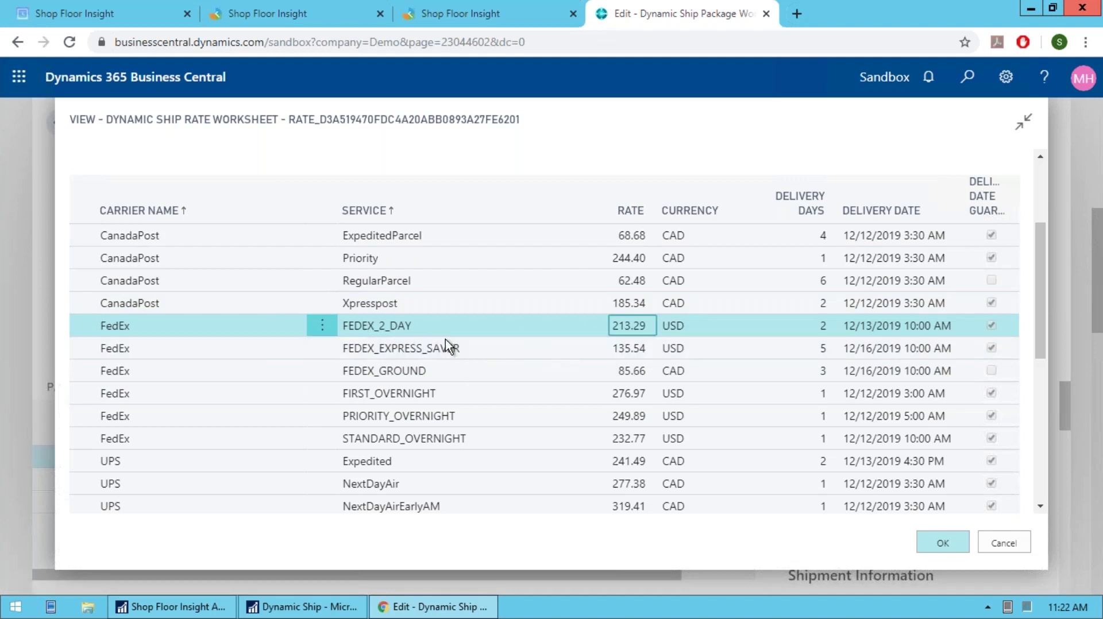
left_click(943, 543)
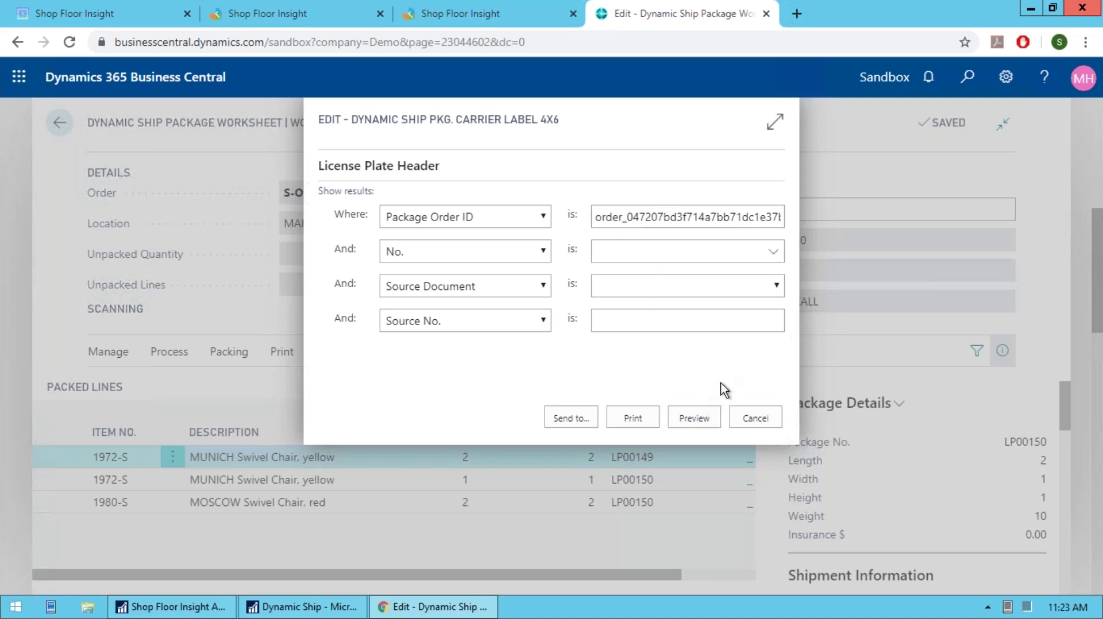
- Preview the 4x6 carrier labels for both packages of the order and close the preview
left_click(687, 420)
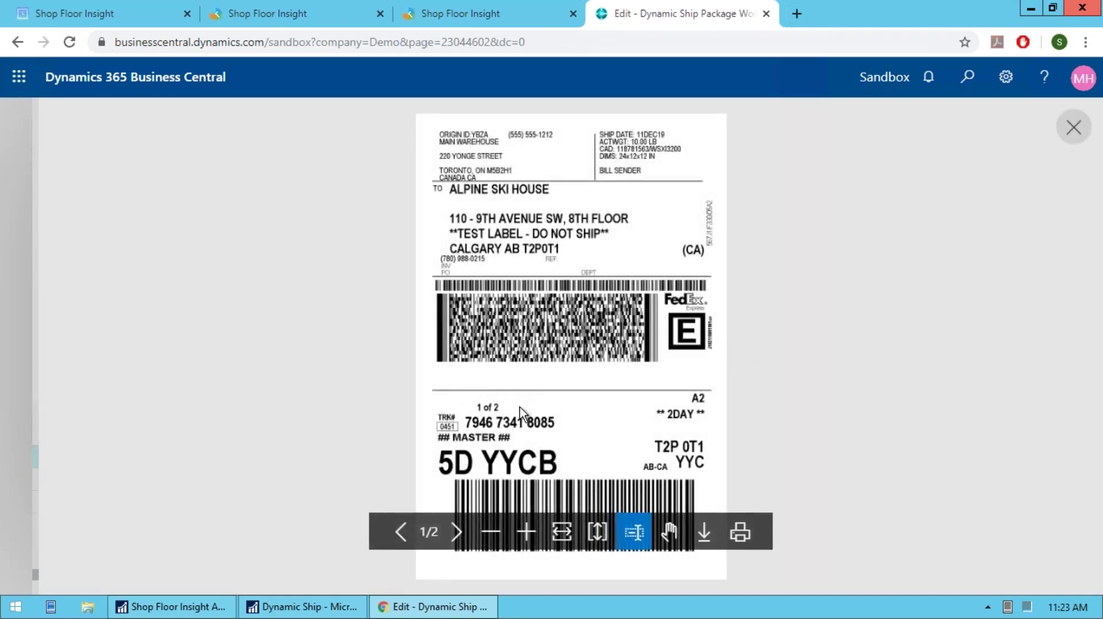
left_click(458, 534)
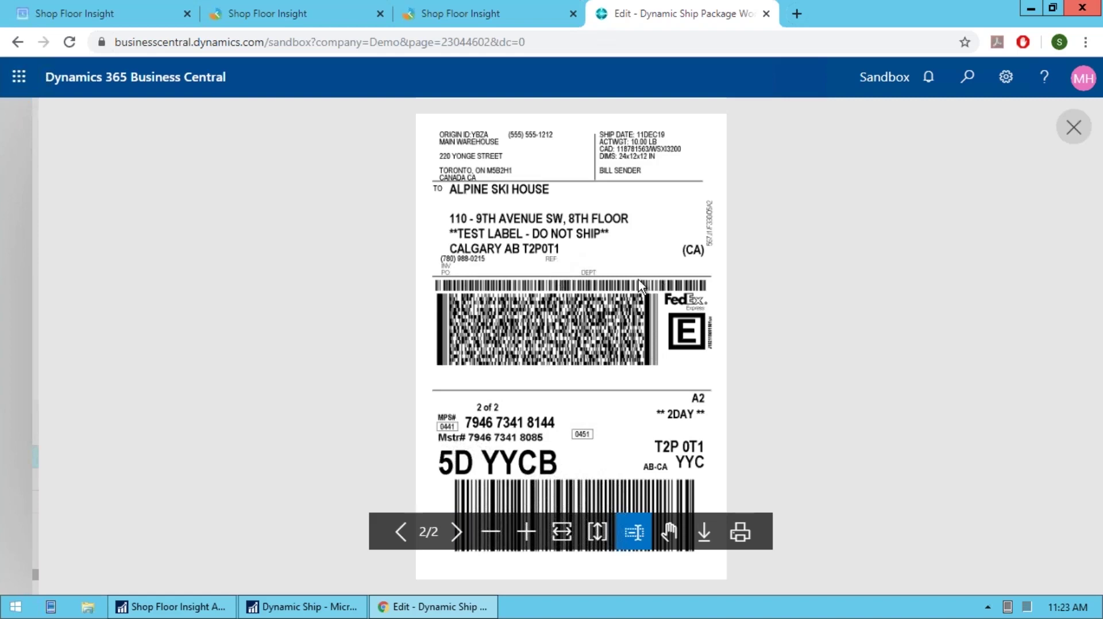
key("Escape")
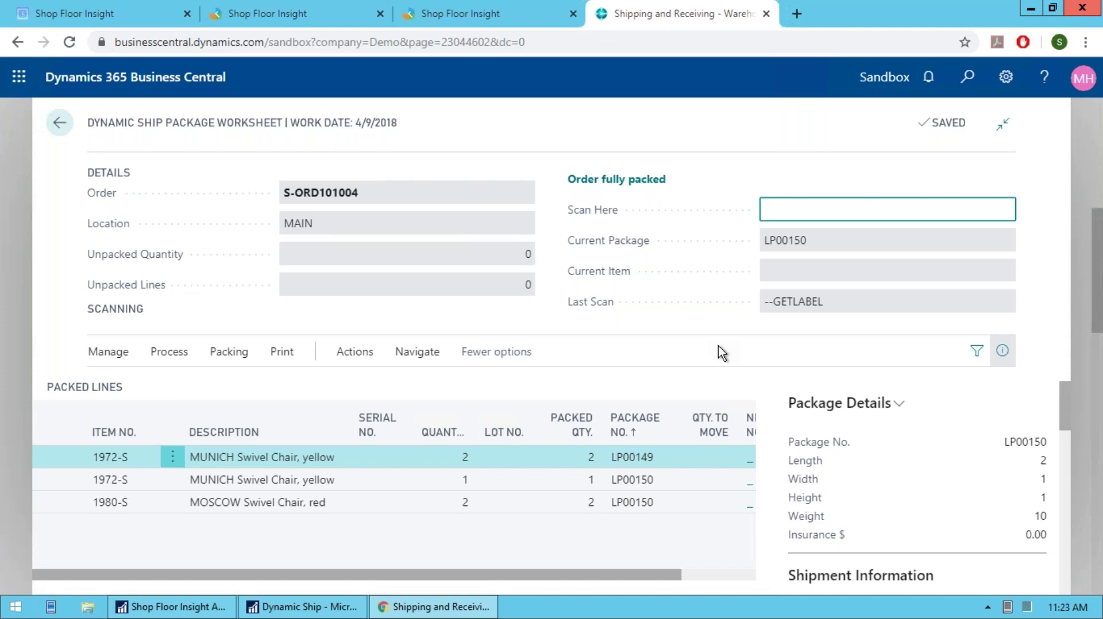
- Open the sample customer's Gmail inbox in a new tab and read the newest "Your Package Tracking" message
key("ctrl+t")
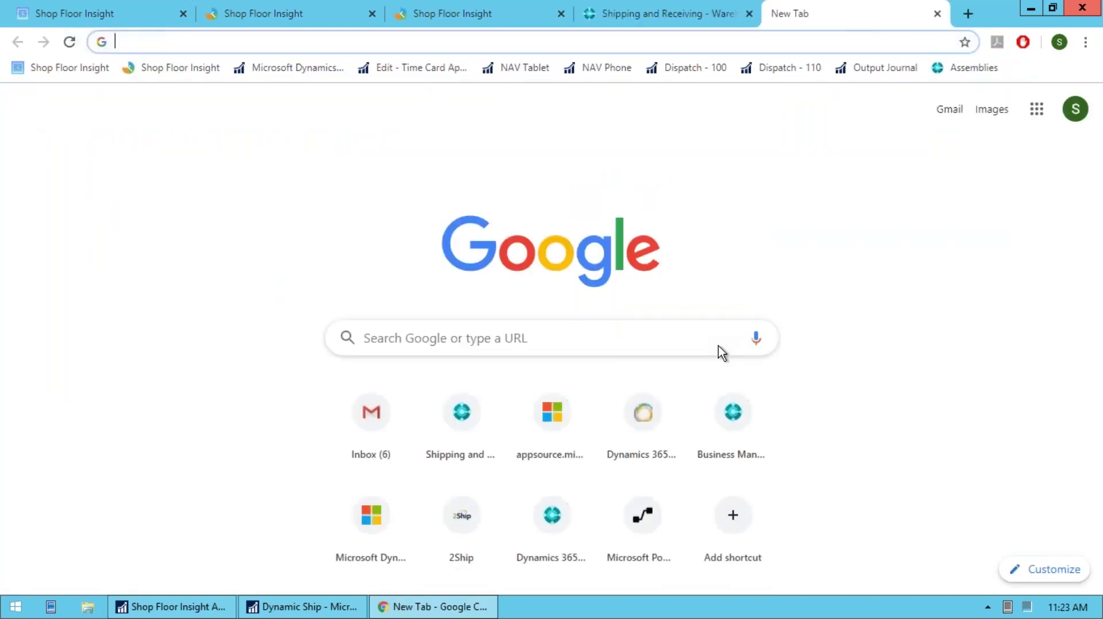
left_click(375, 428)
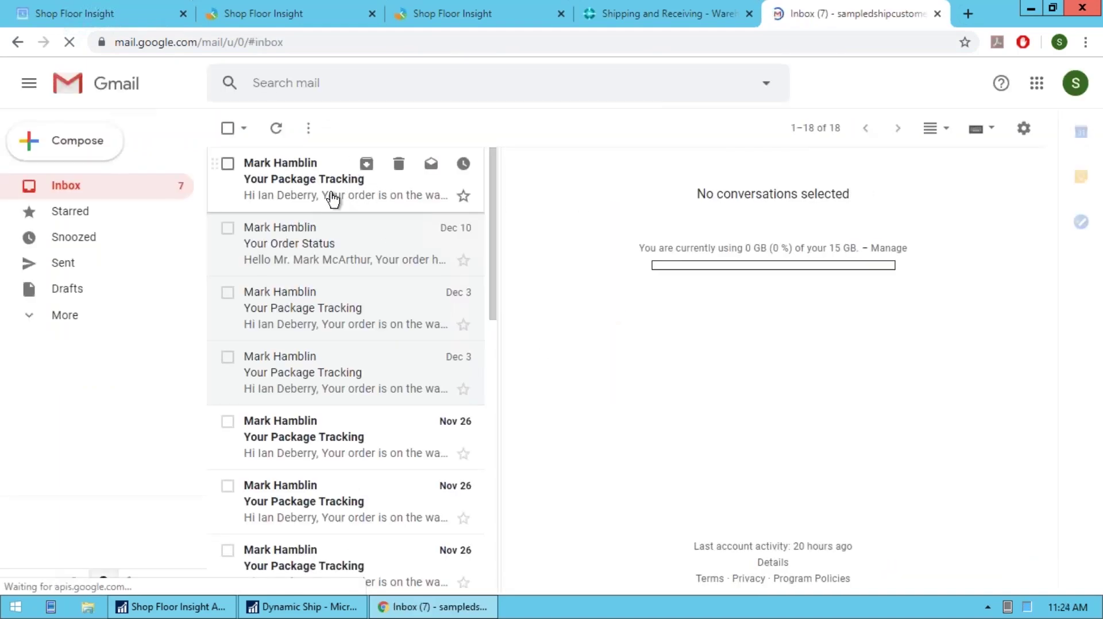
left_click(298, 197)
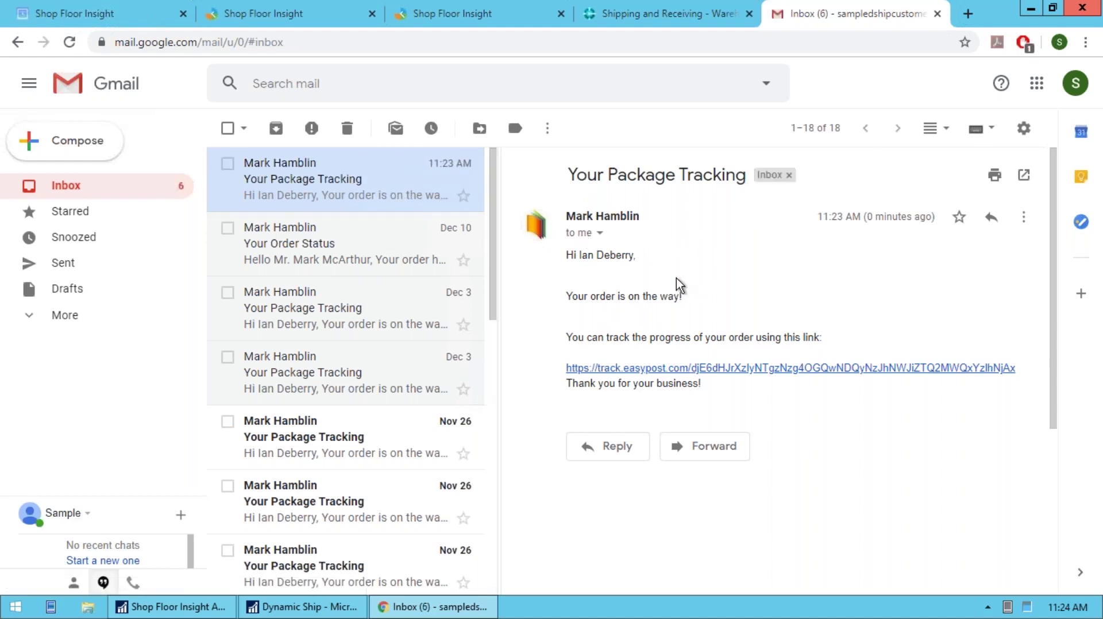
left_click_drag(582, 296, 731, 320)
left_click(682, 310)
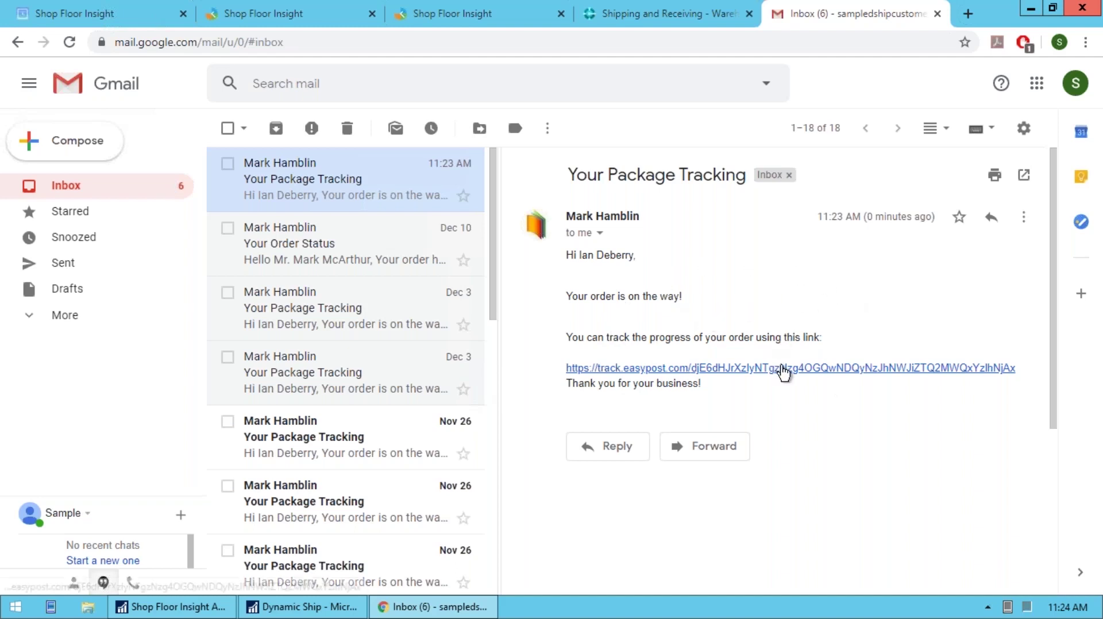
- Follow the tracking link from the message, review the shipment's delivery status and event history, and return to the package worksheet
left_click(806, 370)
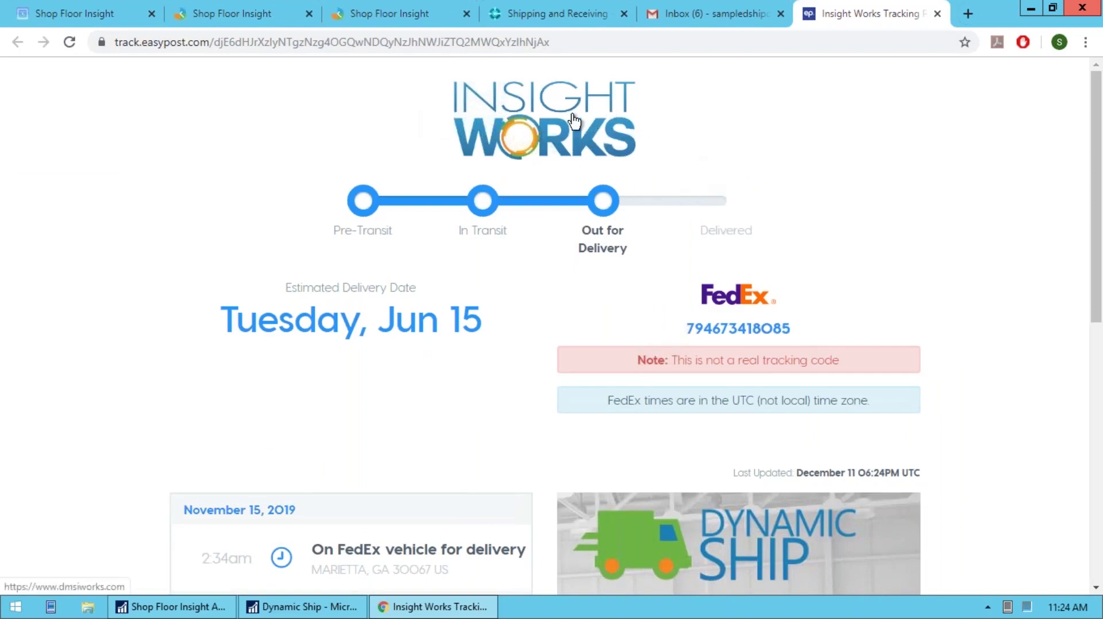
scroll(640, 244, "down", 3)
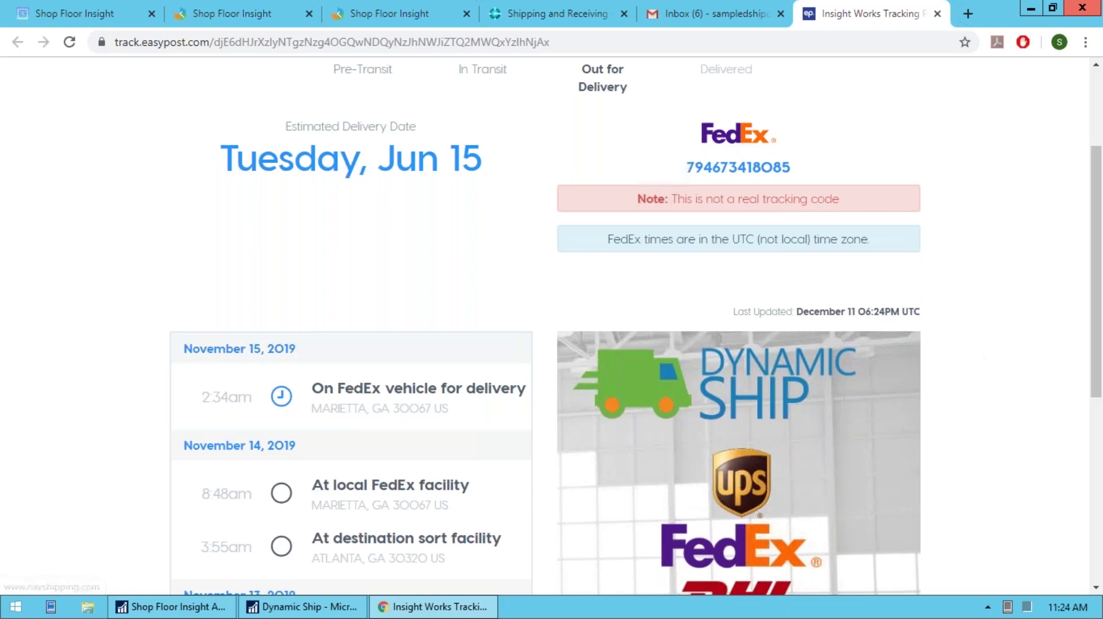
scroll(837, 308, "up", 3)
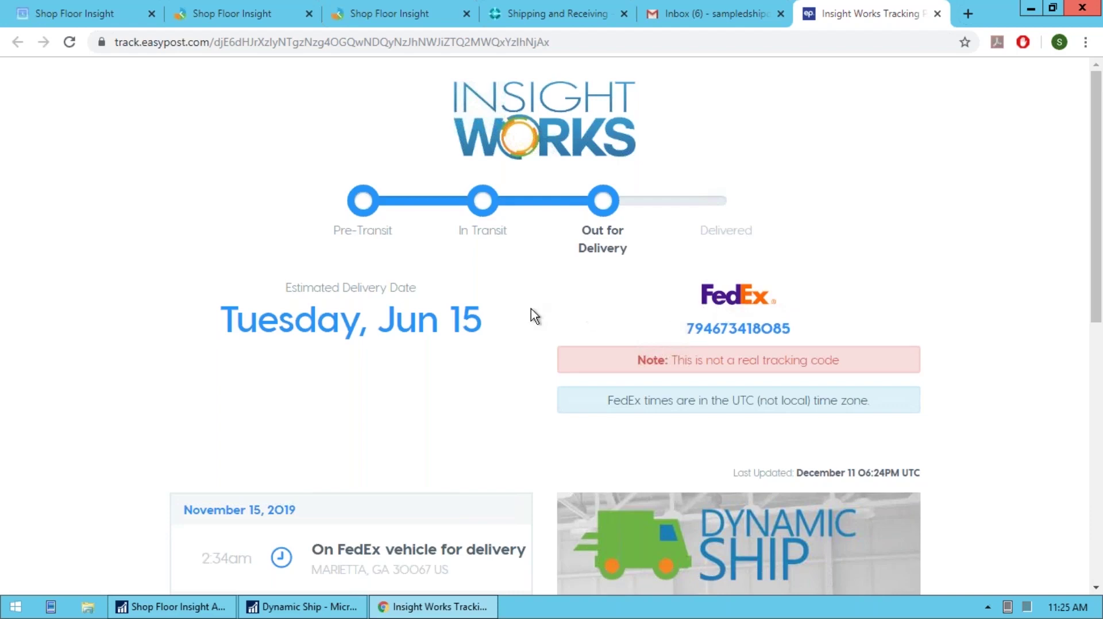
scroll(588, 306, "down", 4)
scroll(586, 311, "down", 3)
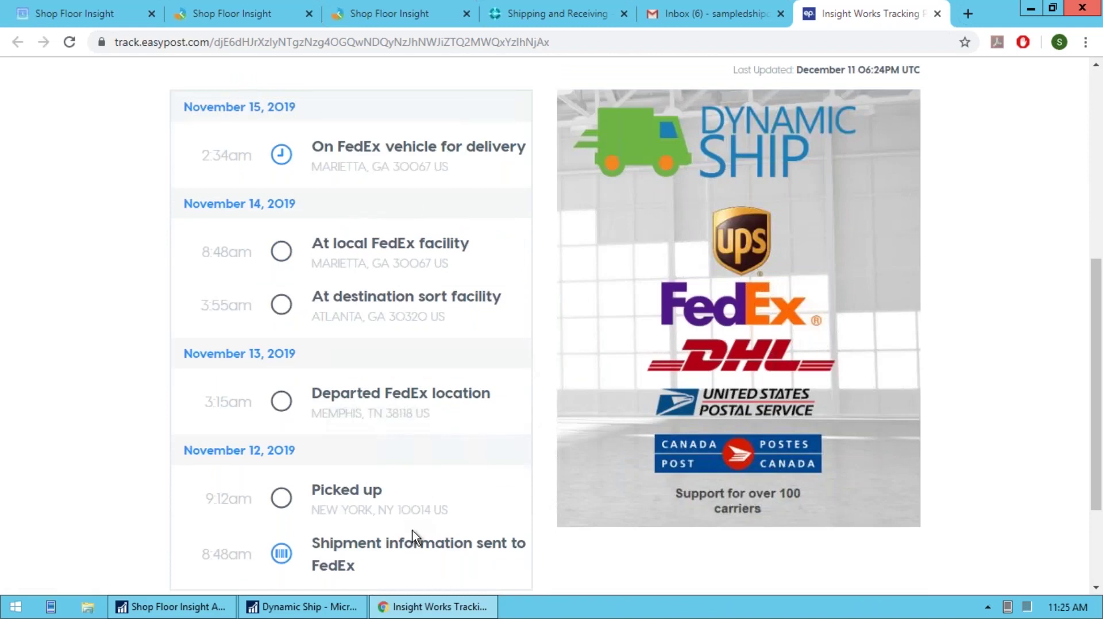
scroll(472, 287, "up", 7)
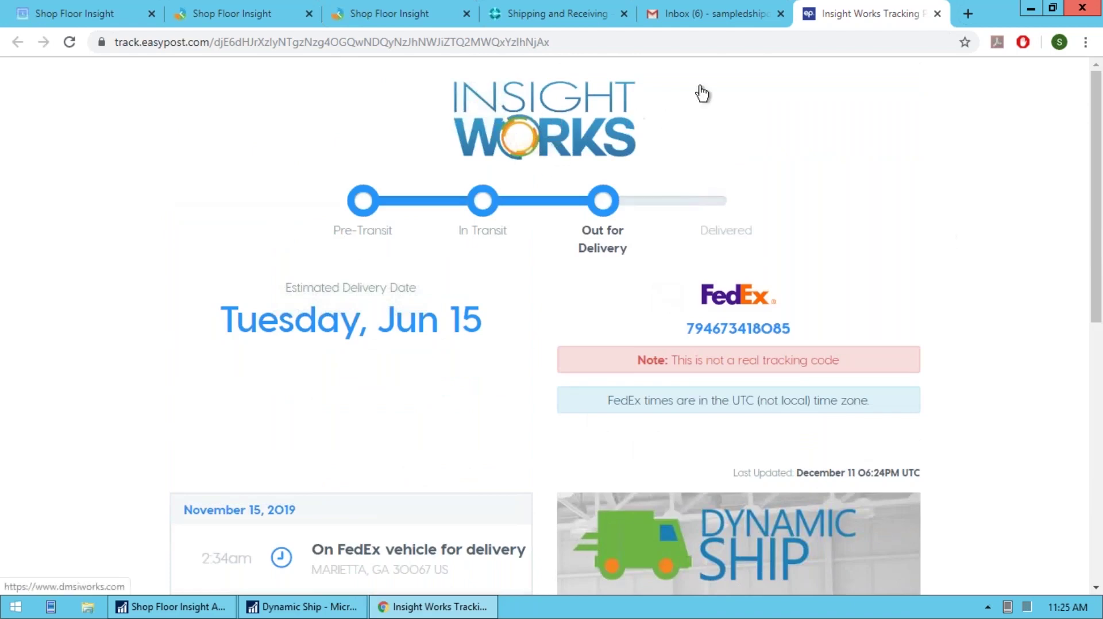
key("ctrl+w")
key("ctrl+w")
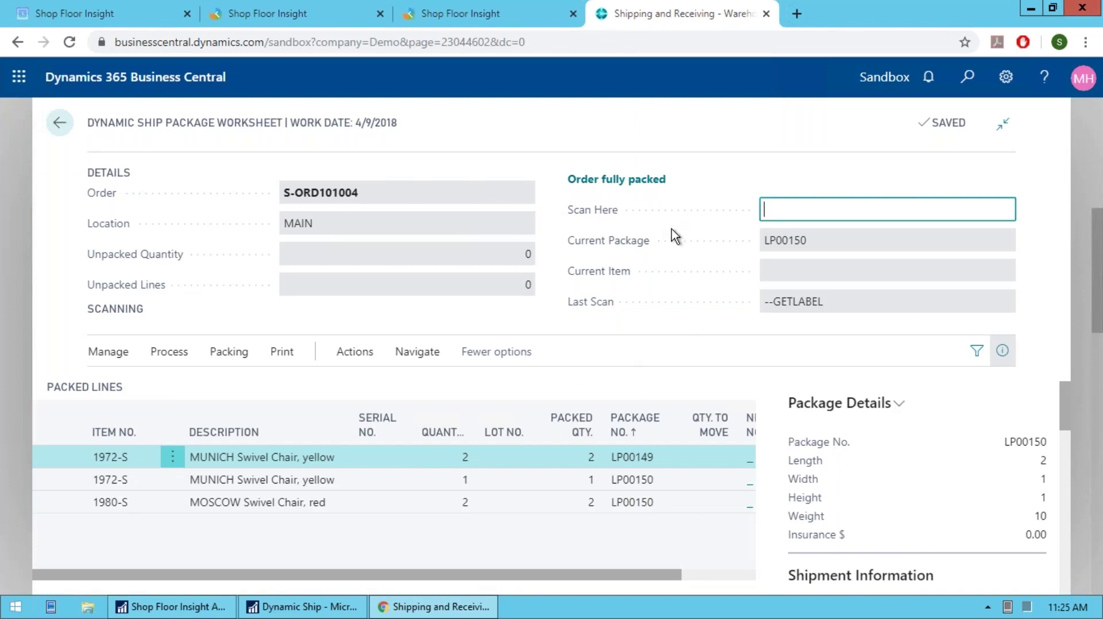
- Open the source sales order from the package worksheet and check its lines for the delivery expense
left_click(418, 353)
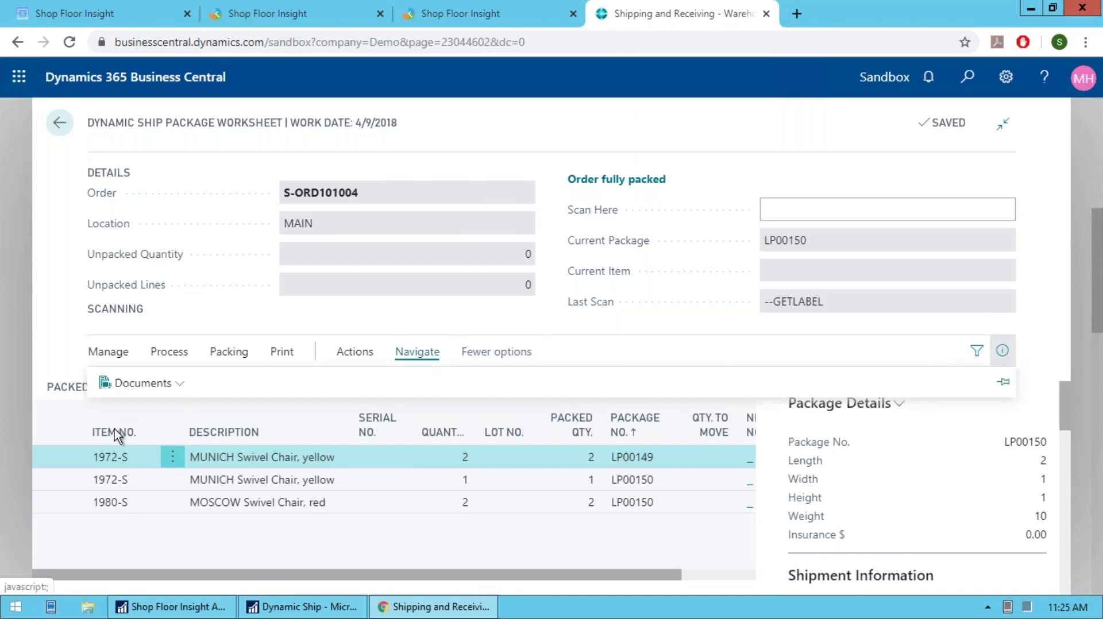
left_click(136, 388)
left_click(140, 417)
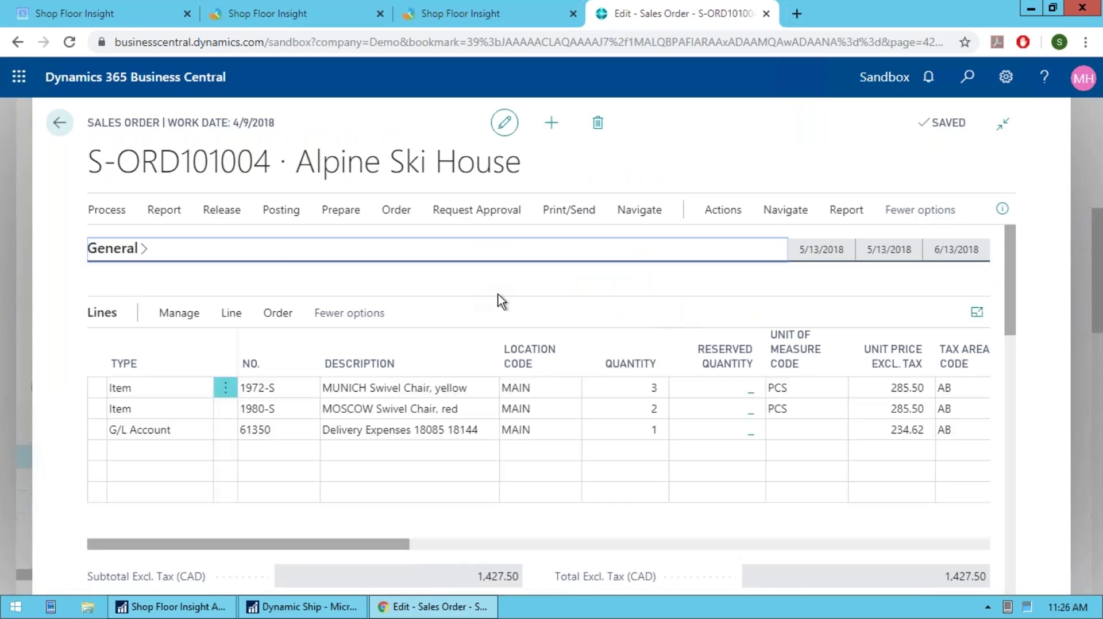
- Check the shipping agent, agent service and package tracking number in the sales order's Shipping and Billing details
scroll(512, 338, "down", 6)
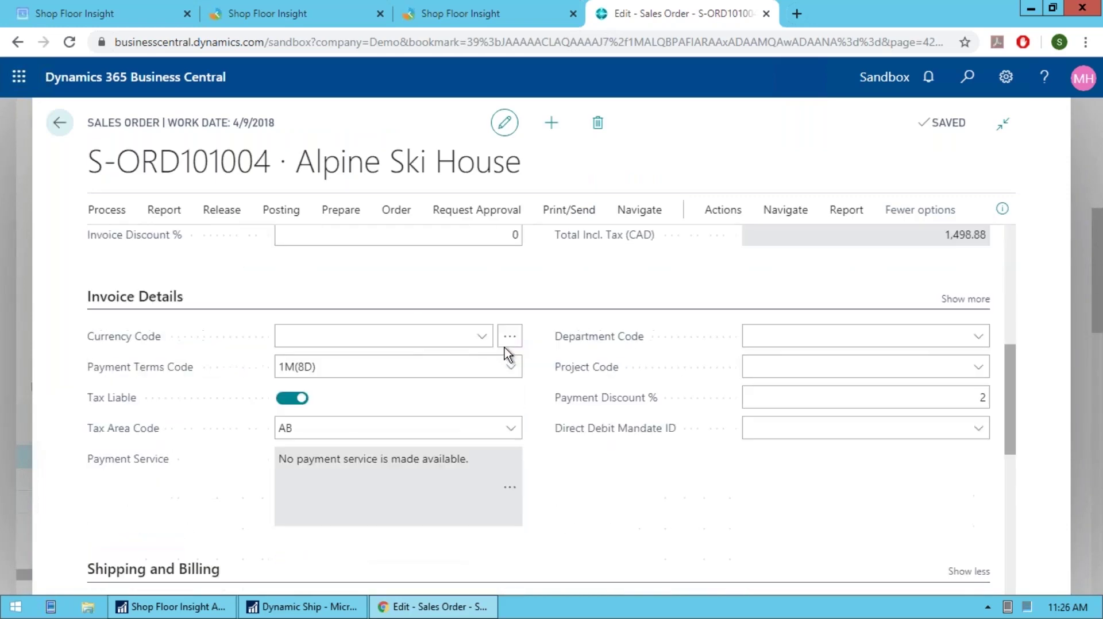
scroll(510, 368, "down", 5)
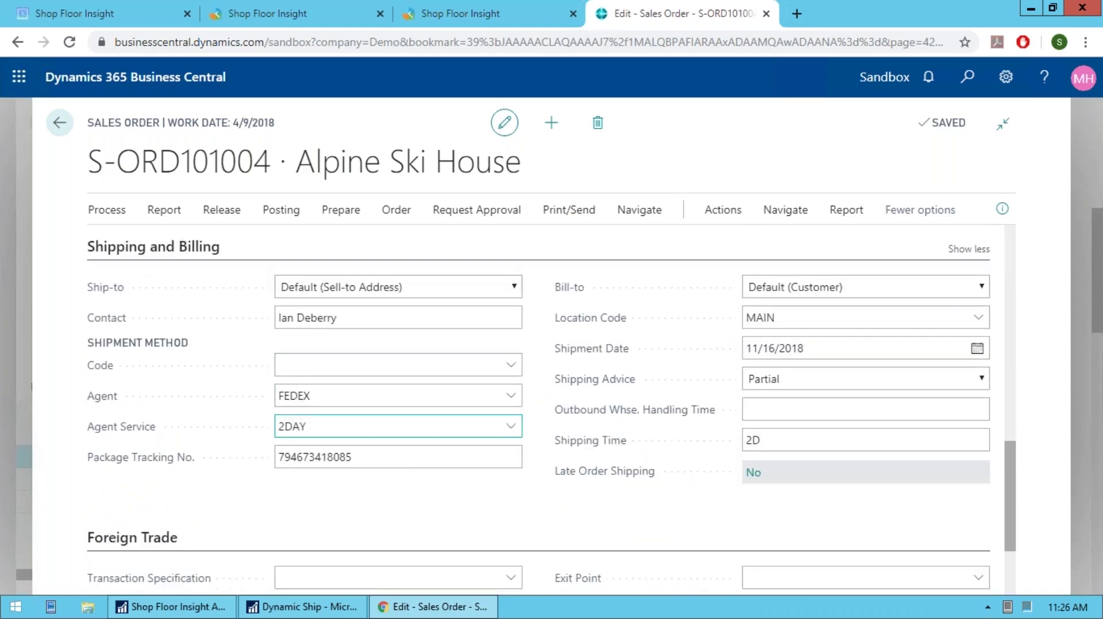
left_click(310, 398)
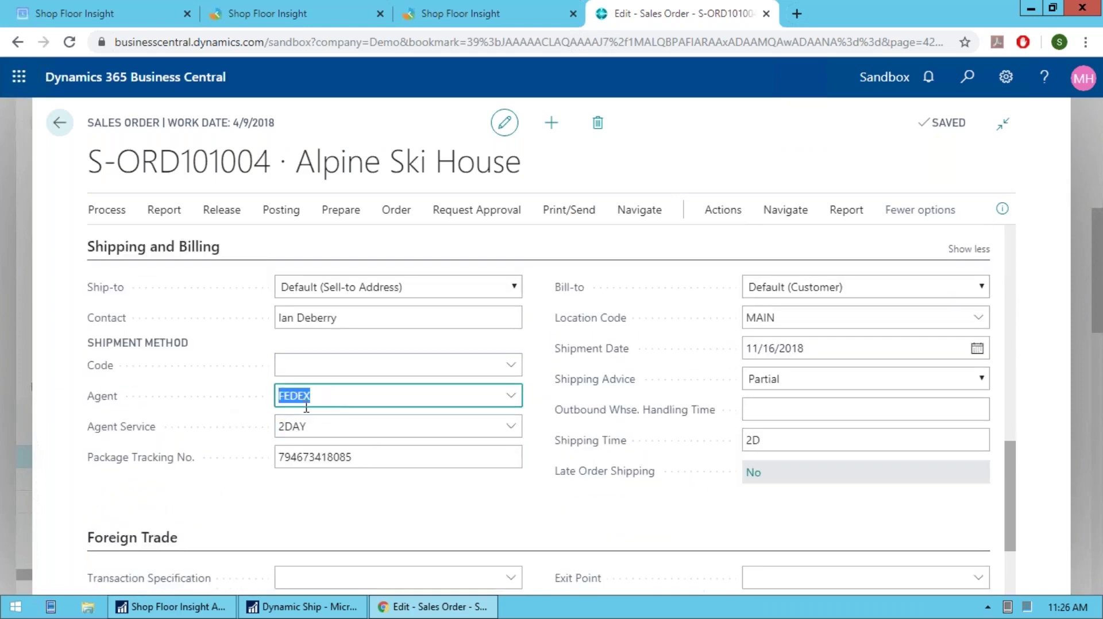
left_click(341, 427)
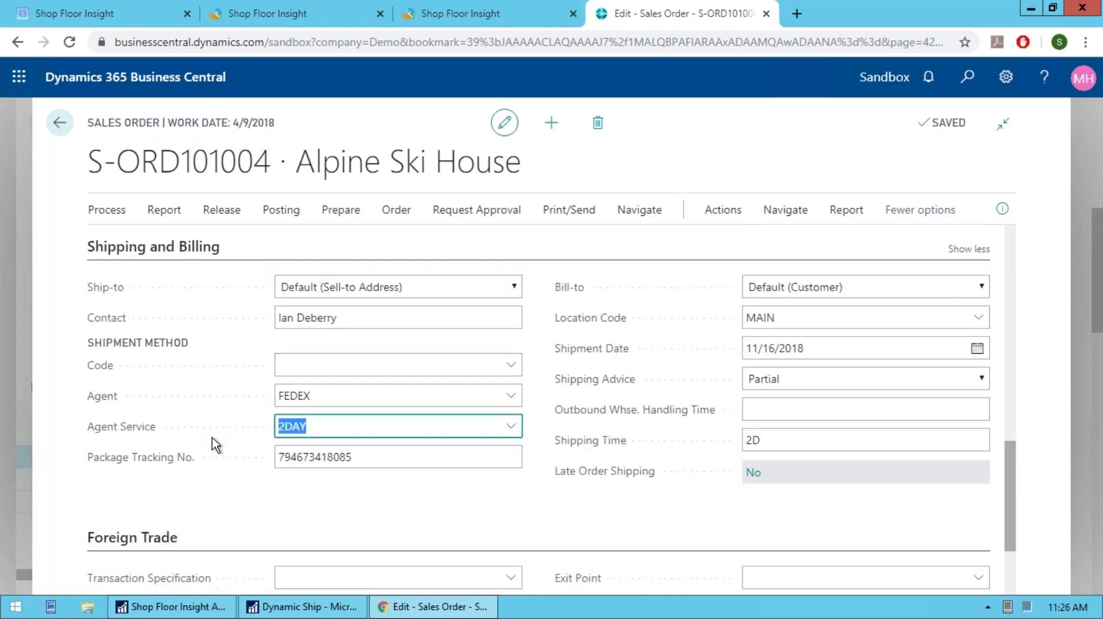
left_click(368, 458)
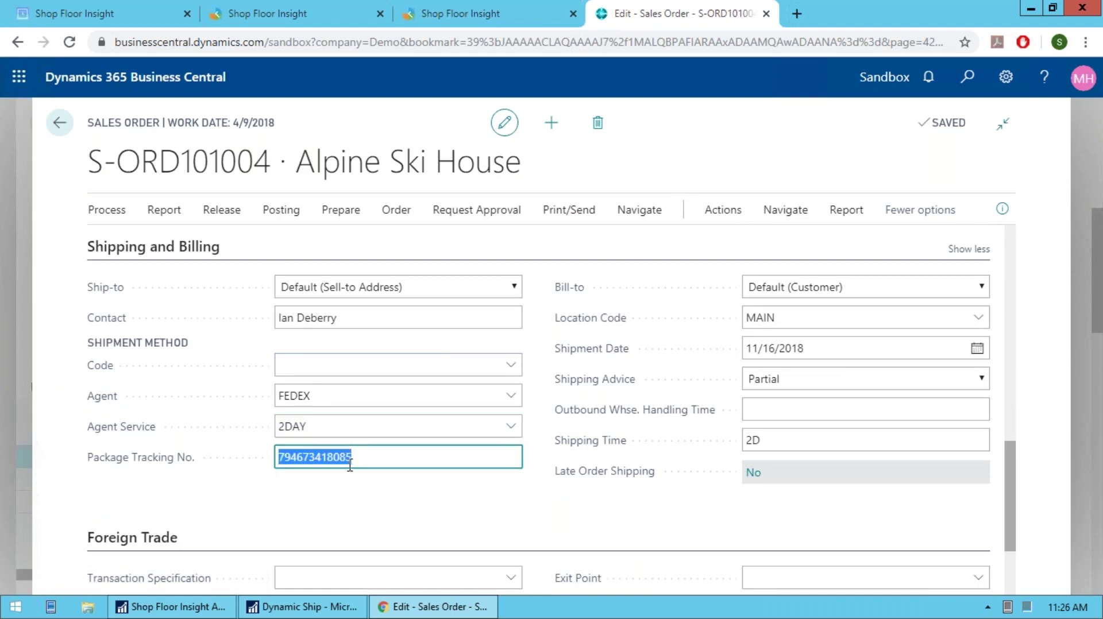
left_click(409, 464)
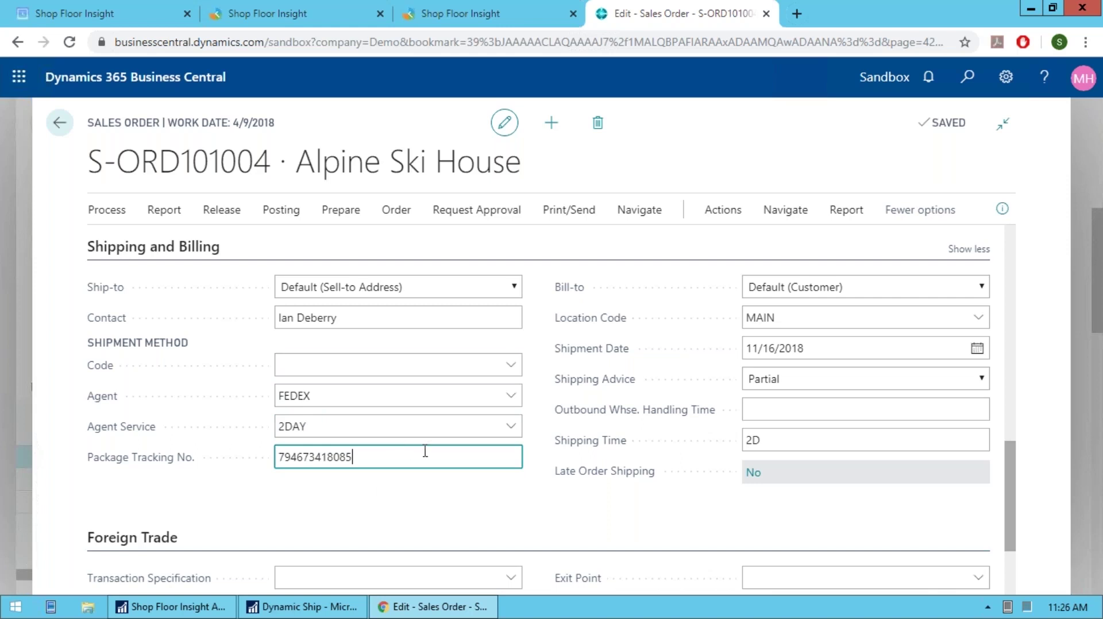
scroll(425, 451, "up", 1)
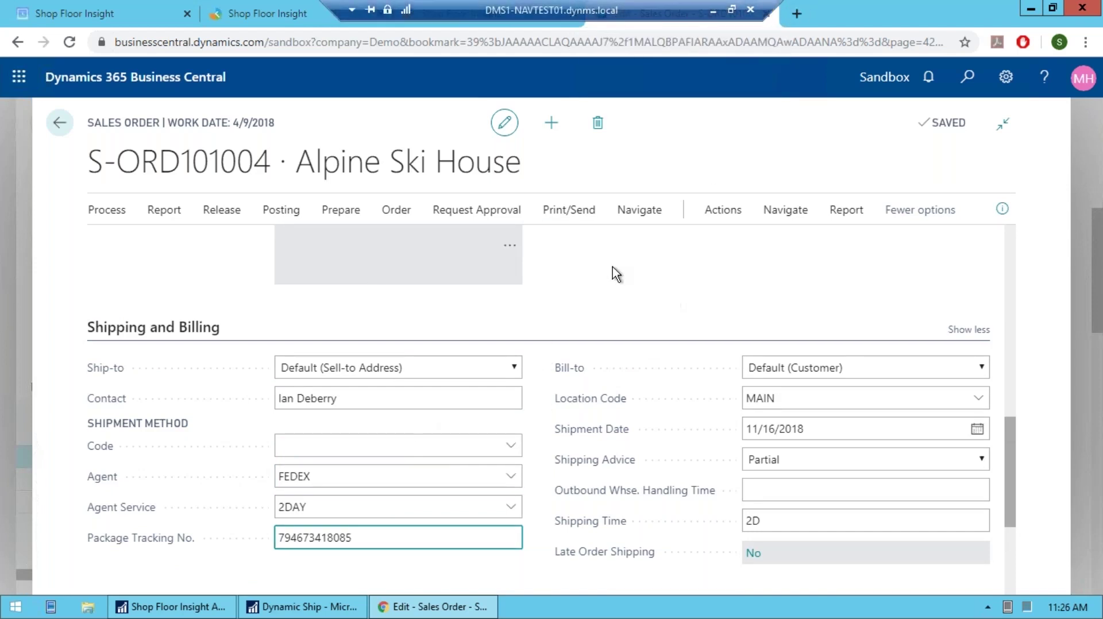
- Show the license plates assigned to the sales order
left_click(723, 210)
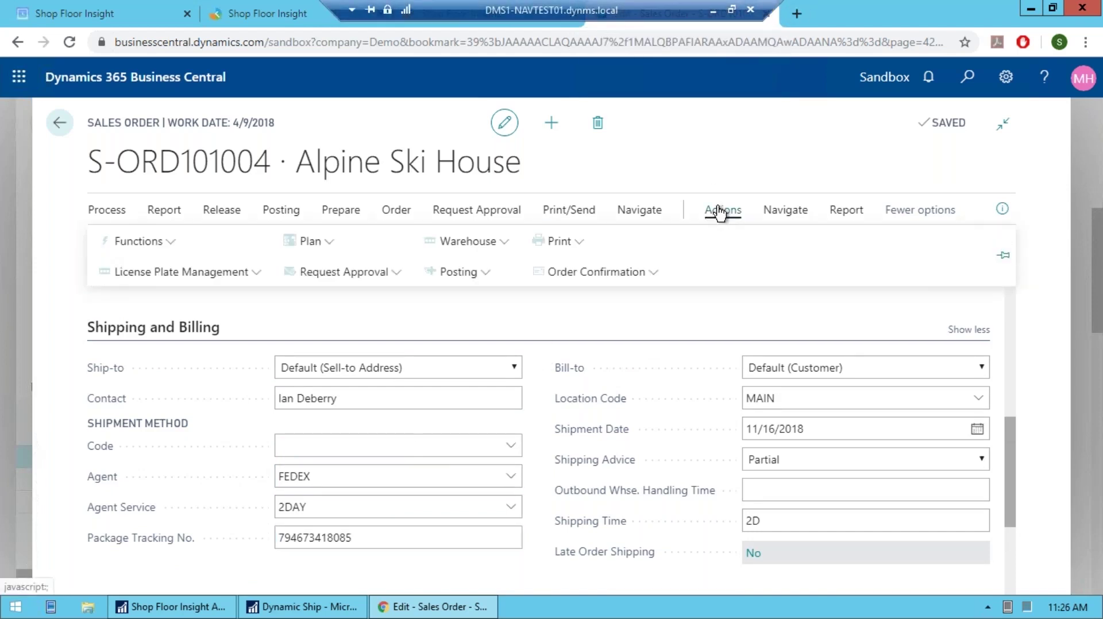
left_click(207, 275)
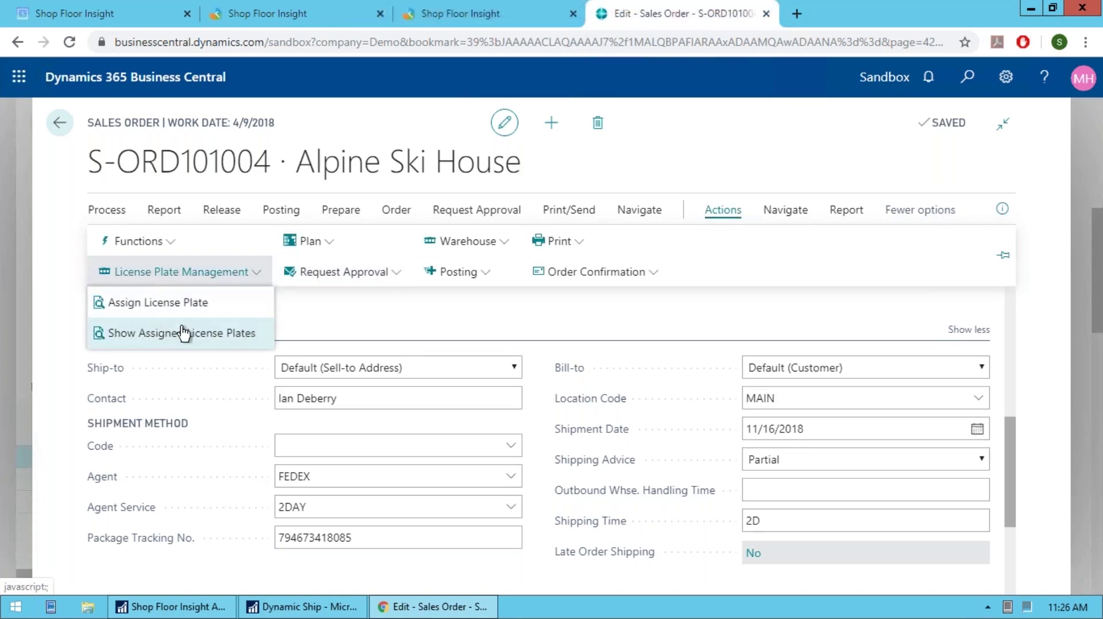
left_click(183, 333)
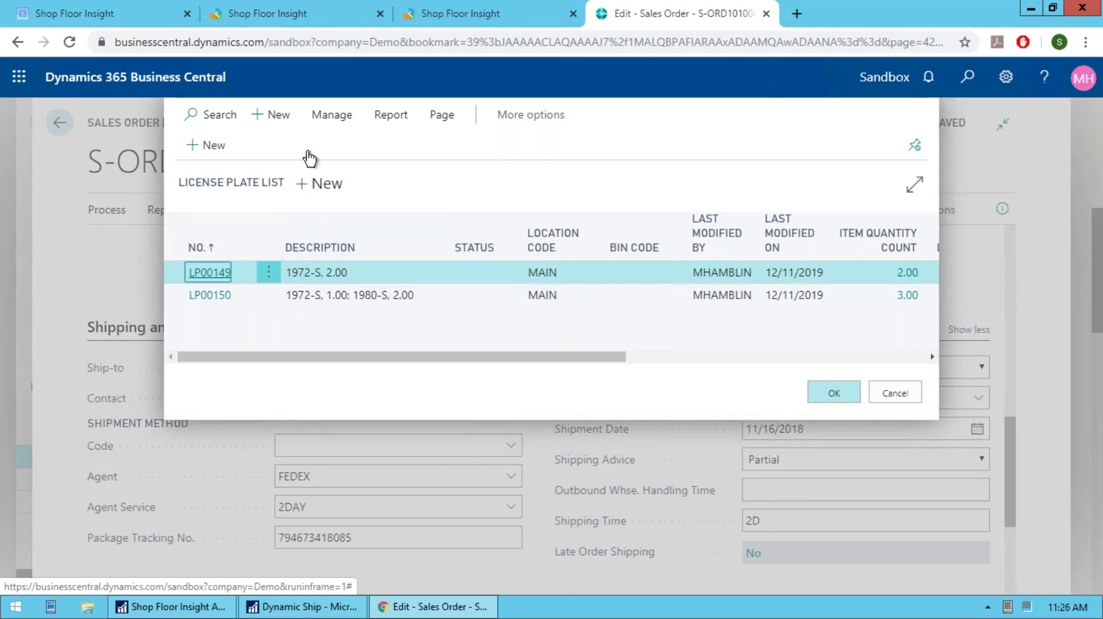
- Open license plate LP00149 from the list, move on to LP00150, and check its package tracking number in the Shipping details
left_click(319, 115)
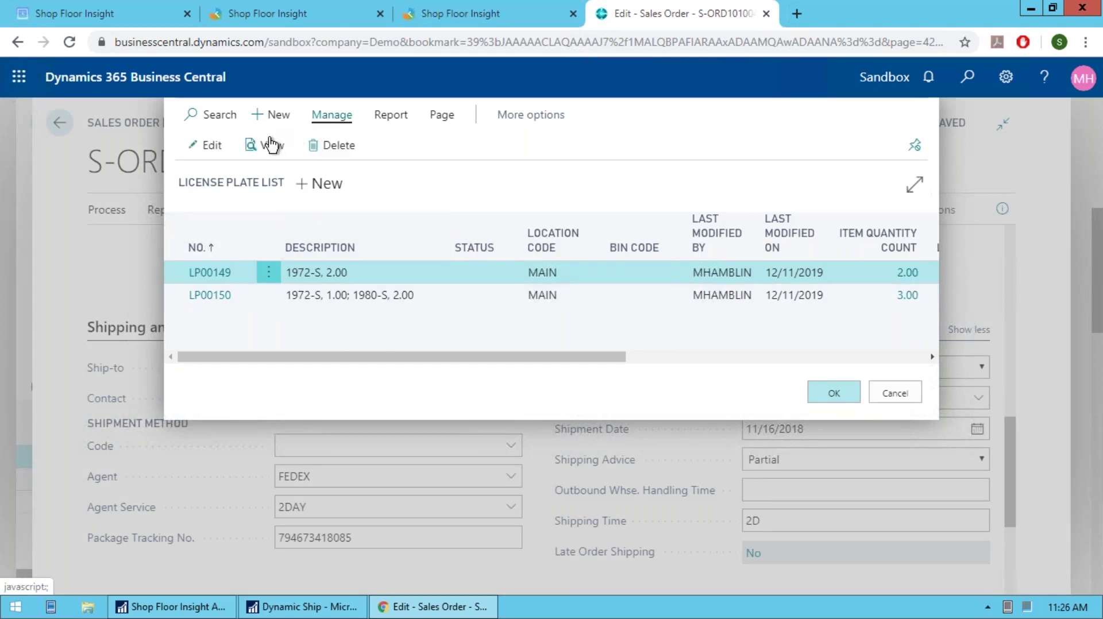
left_click(212, 147)
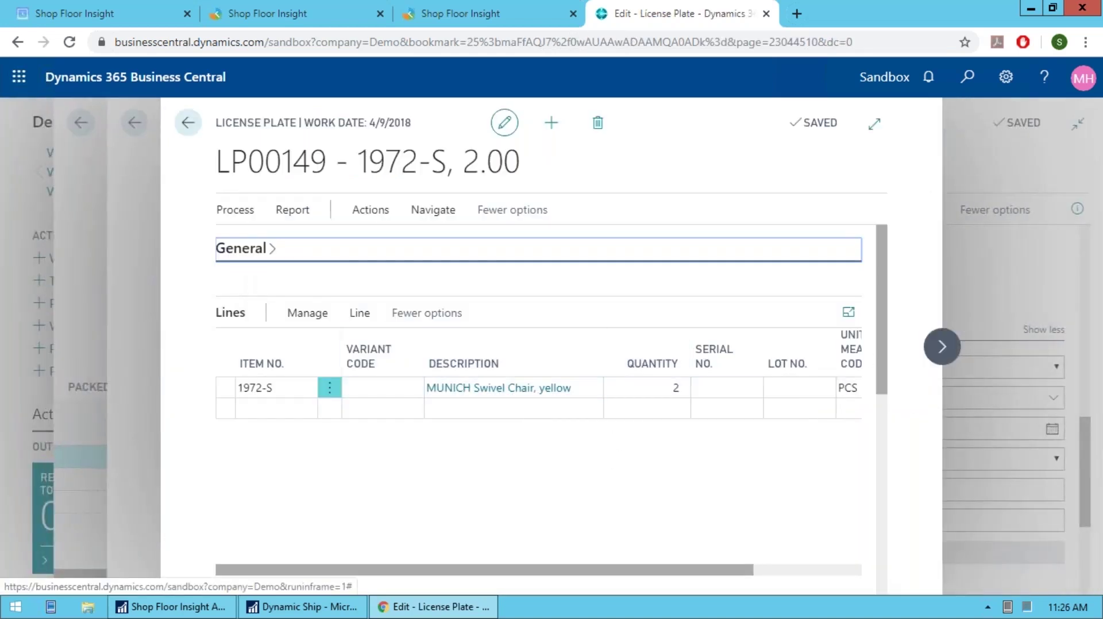
left_click(941, 352)
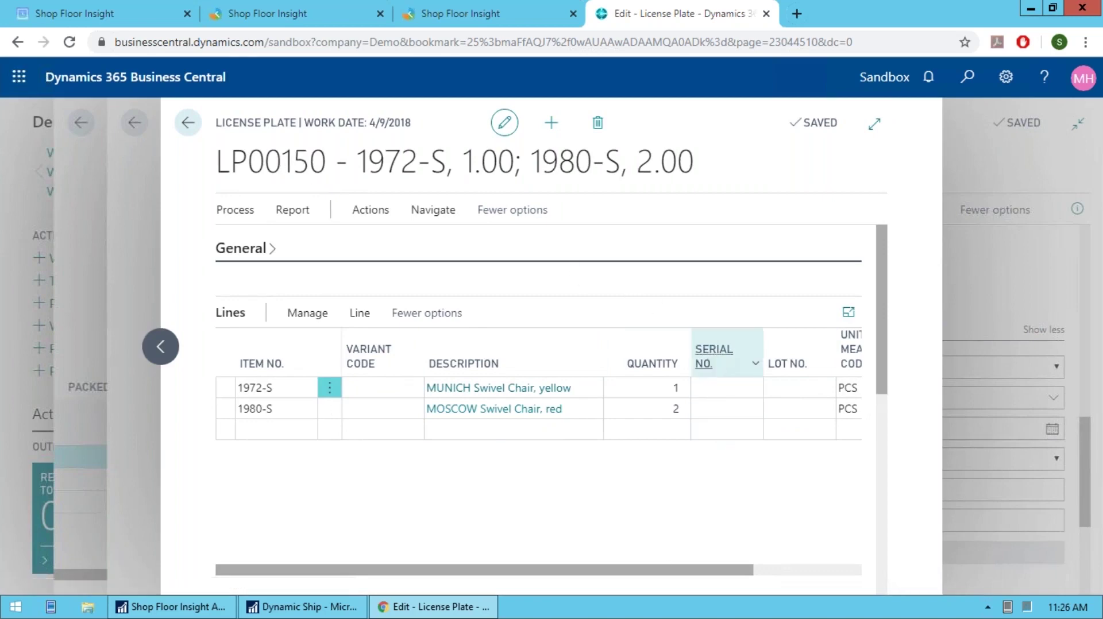
scroll(689, 505, "down", 8)
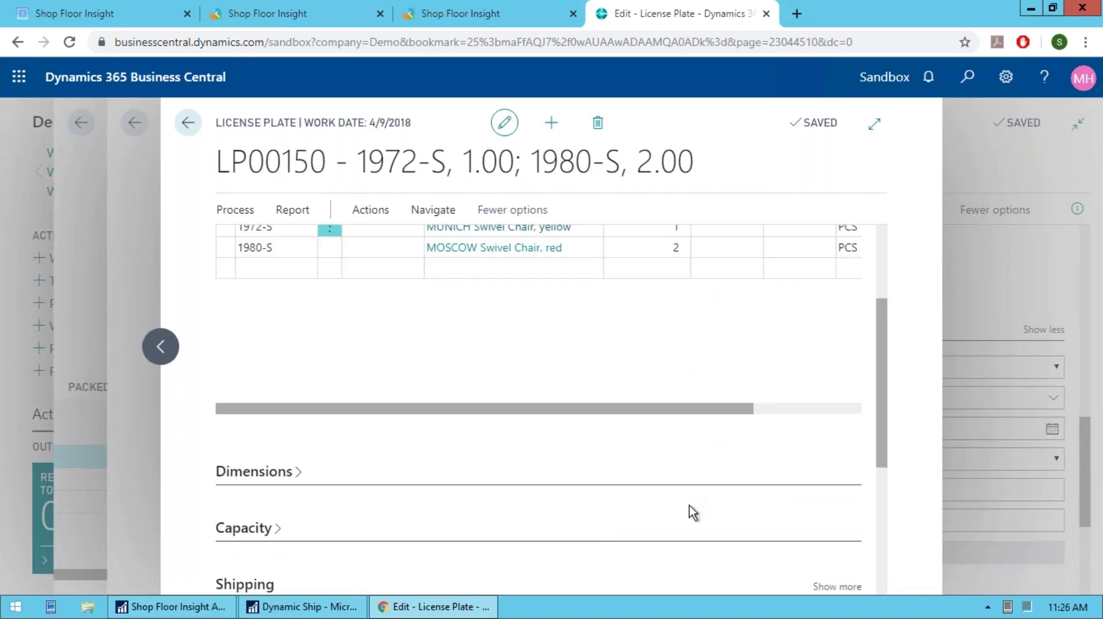
left_click(452, 412)
left_click_drag(452, 410, 404, 409)
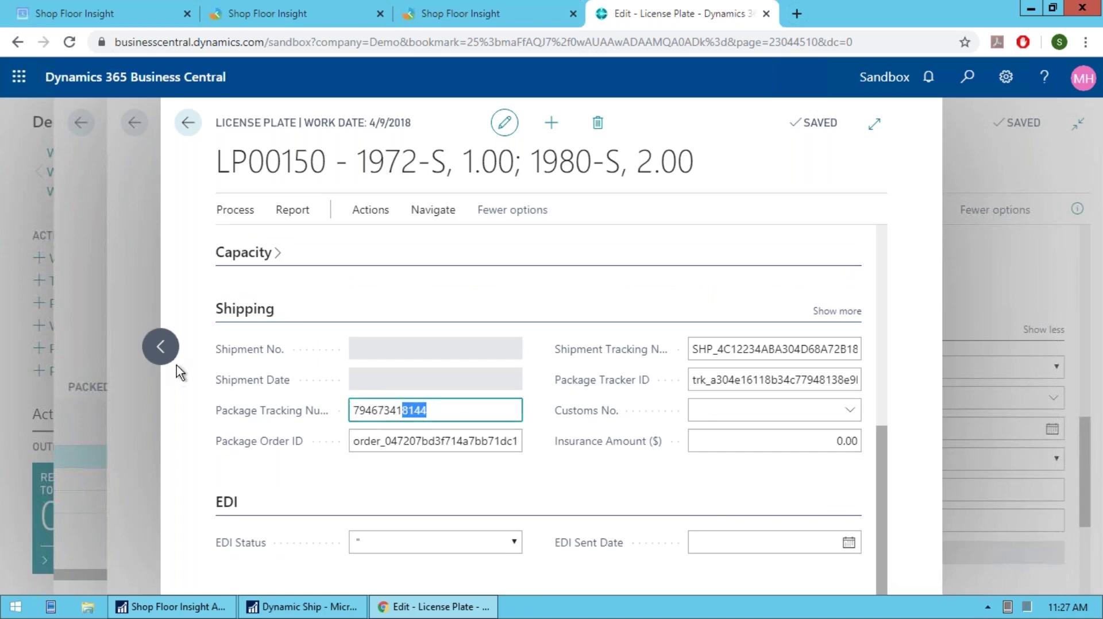
- Compare the package tracking numbers of license plates LP00149 and LP00150, then close the license plate list to return to the sales order
left_click(163, 348)
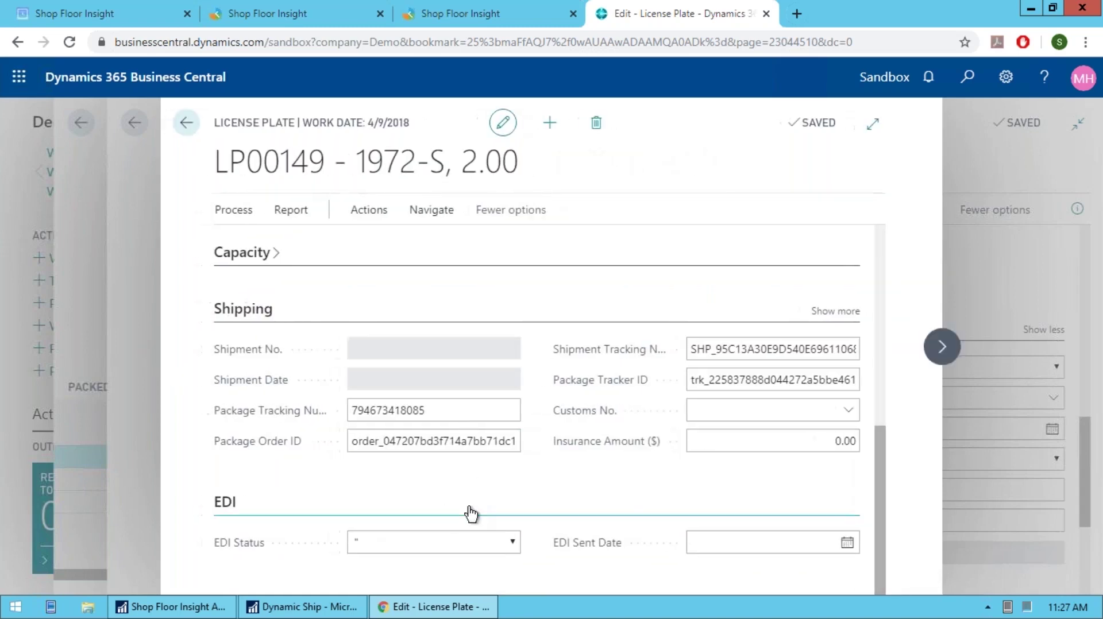
left_click_drag(395, 410, 432, 410)
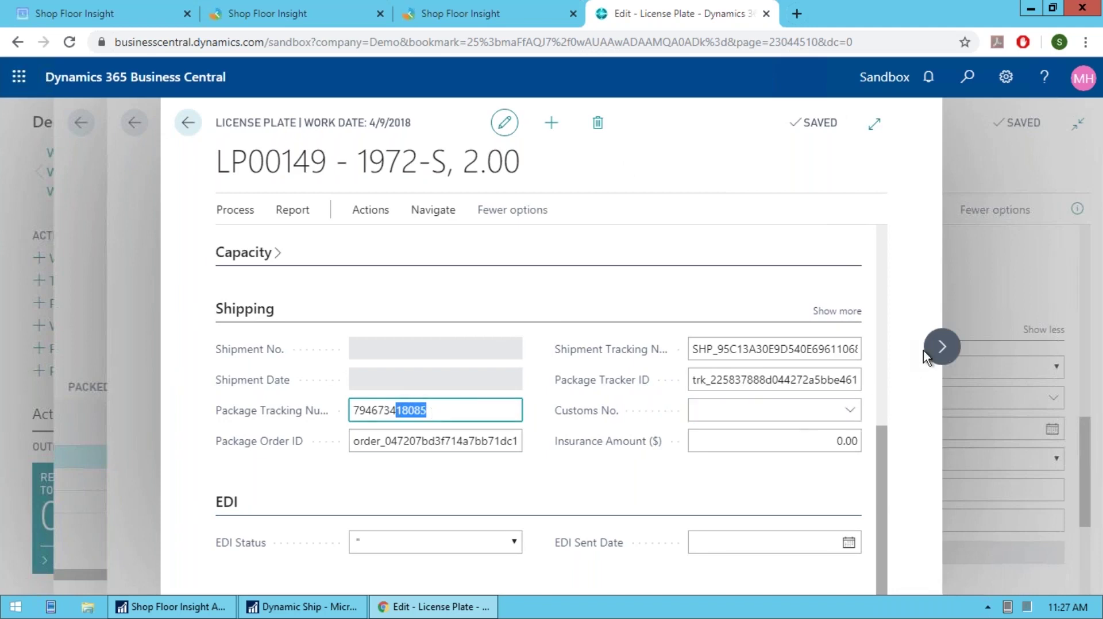
left_click(941, 347)
left_click_drag(396, 411, 428, 411)
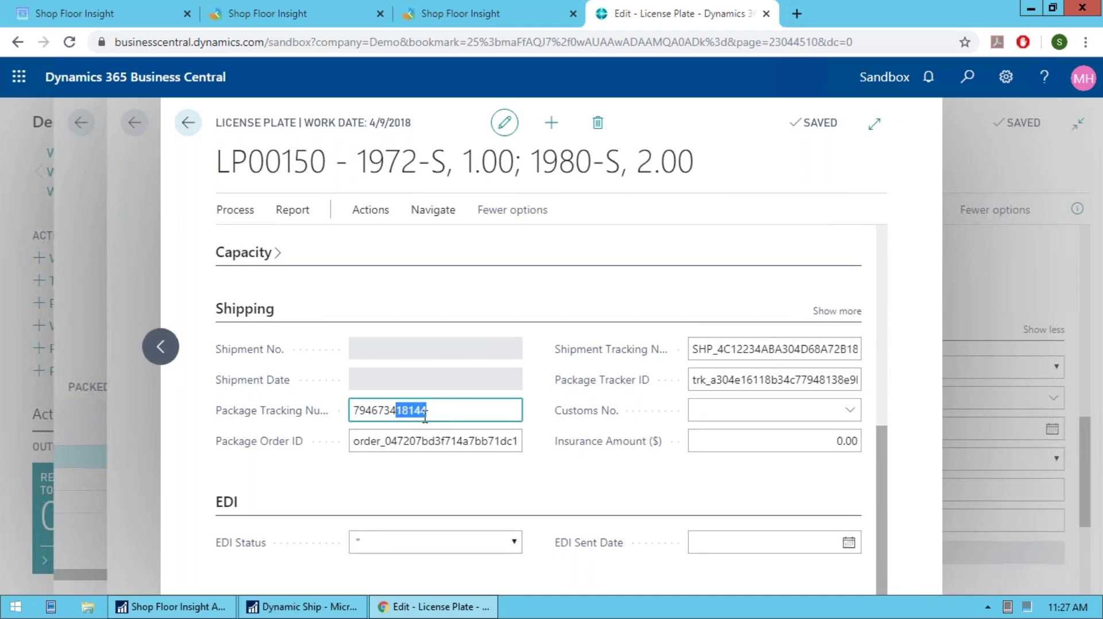
scroll(472, 416, "up", 3)
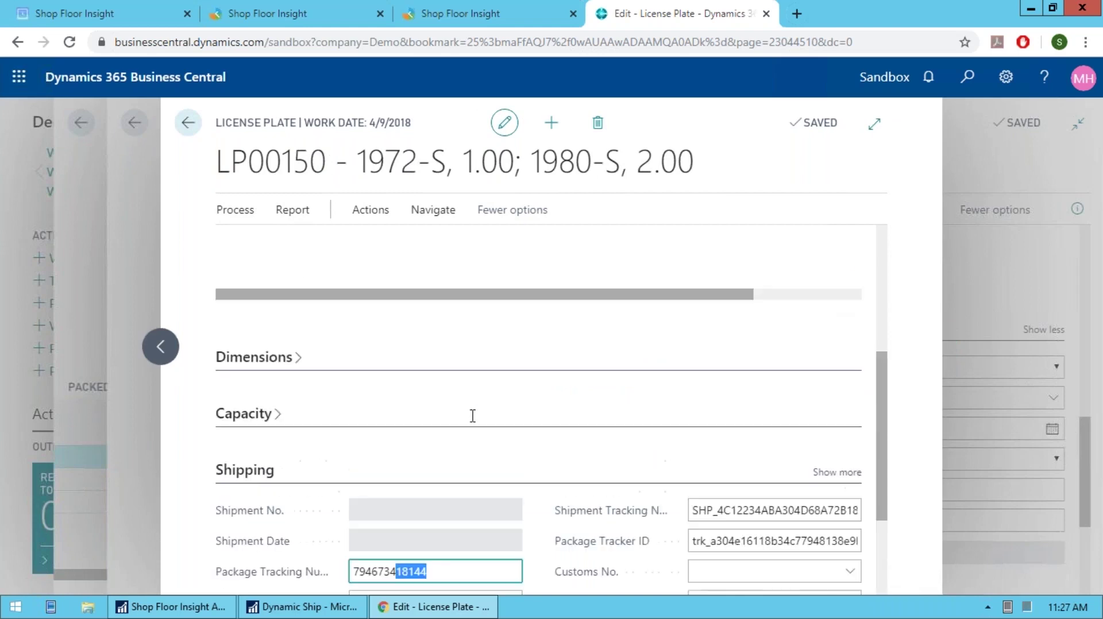
scroll(472, 416, "up", 3)
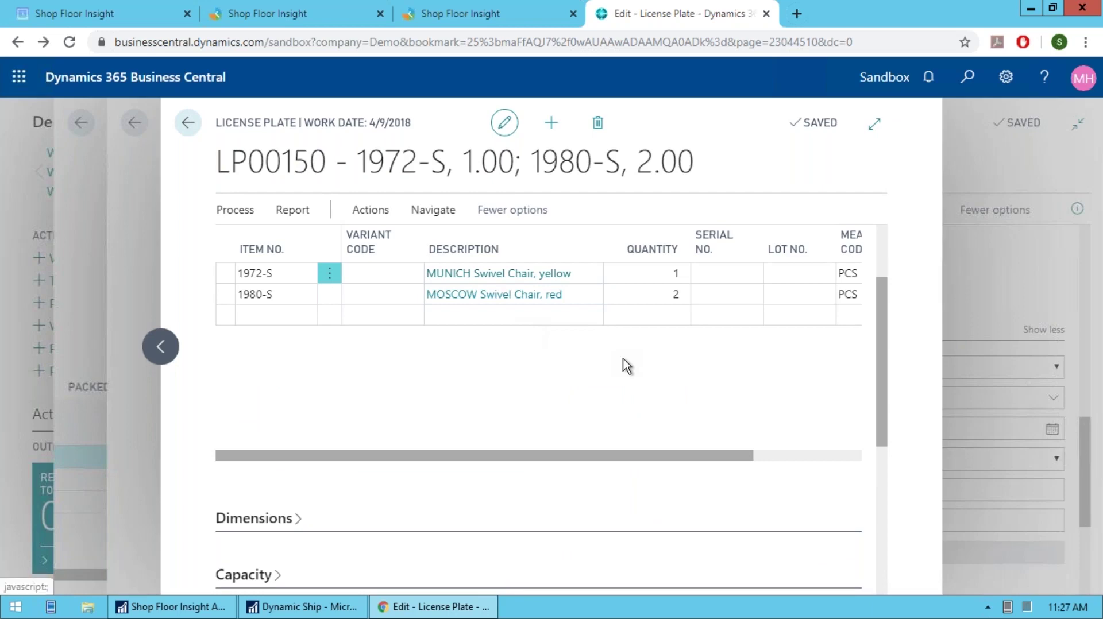
key("Escape")
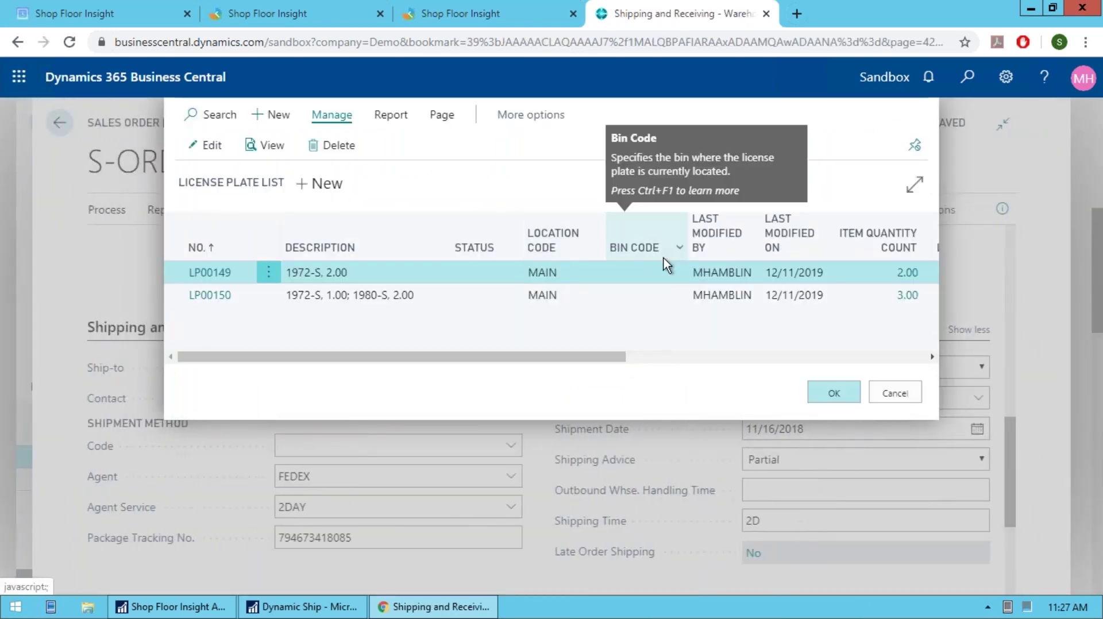
left_click(895, 394)
- Check the unit price and line discount on the sales order's Delivery Expenses line, and return to the package worksheet
scroll(601, 327, "up", 3)
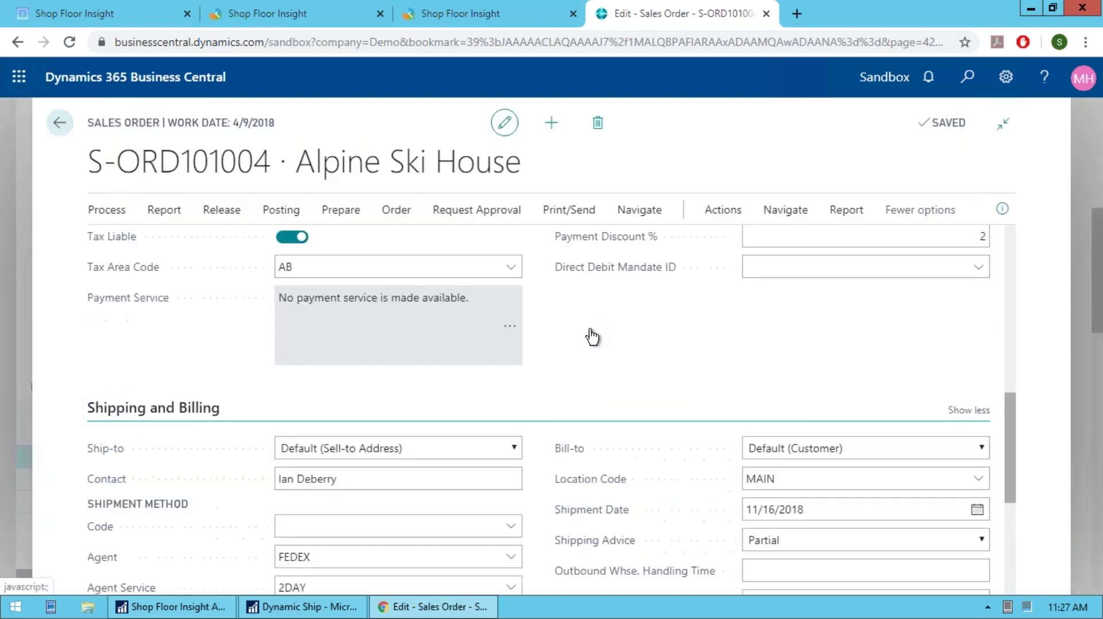
scroll(590, 332, "up", 5)
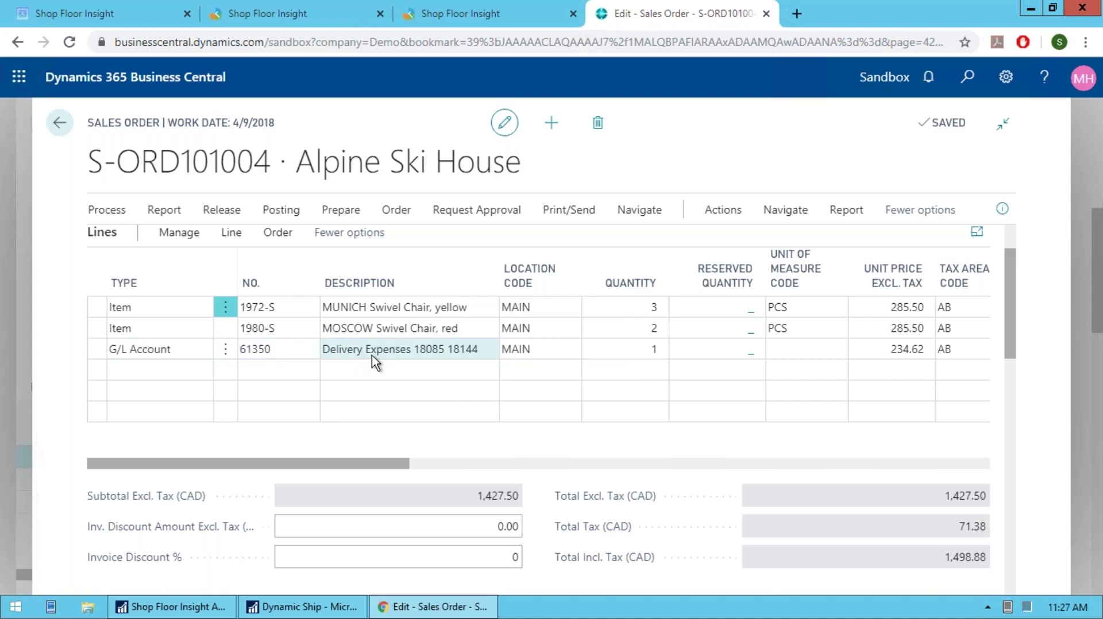
left_click_drag(374, 467, 406, 473)
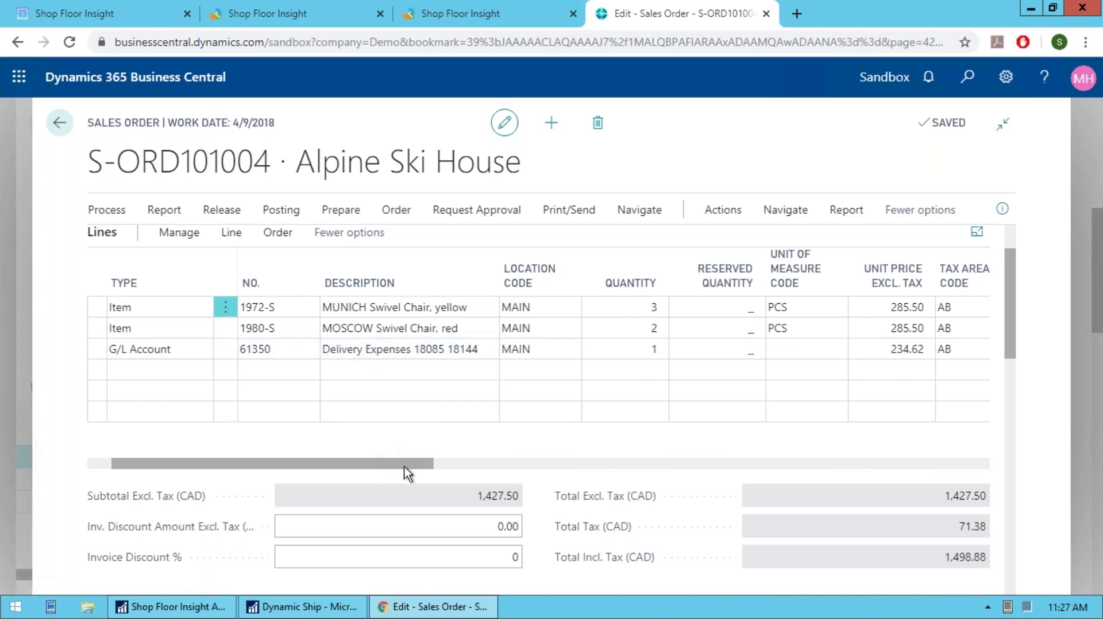
left_click(898, 352)
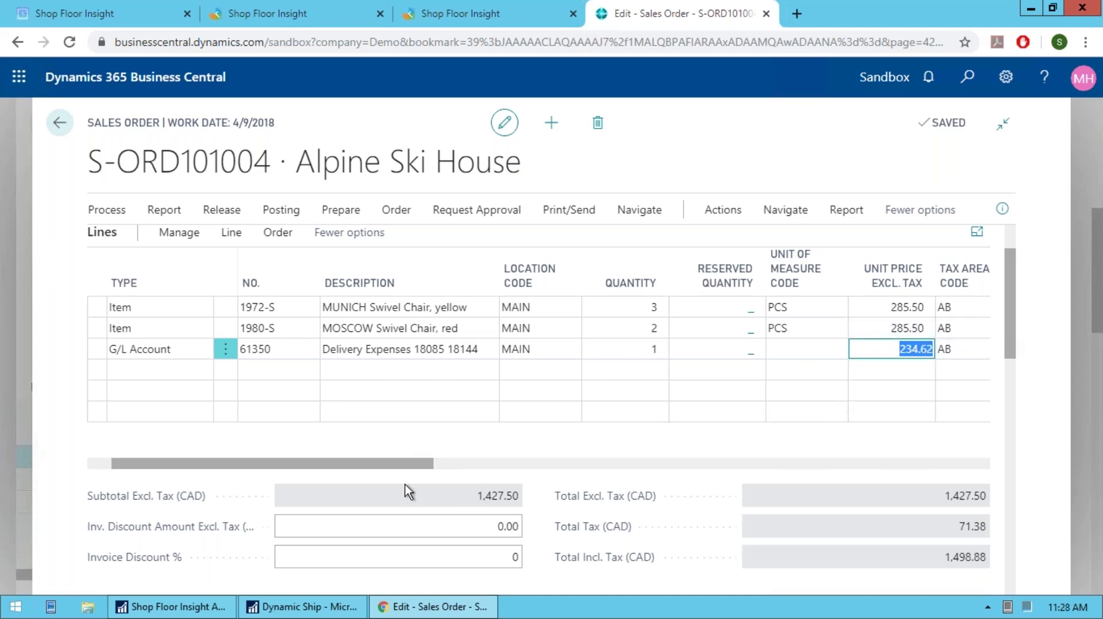
left_click_drag(412, 463, 515, 463)
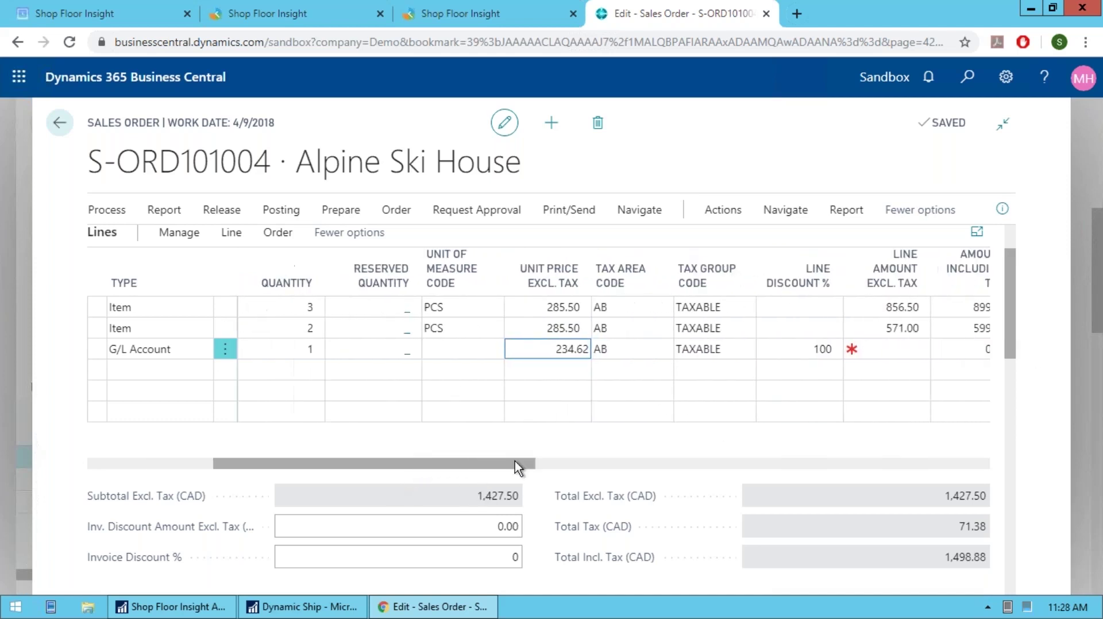
left_click(822, 349)
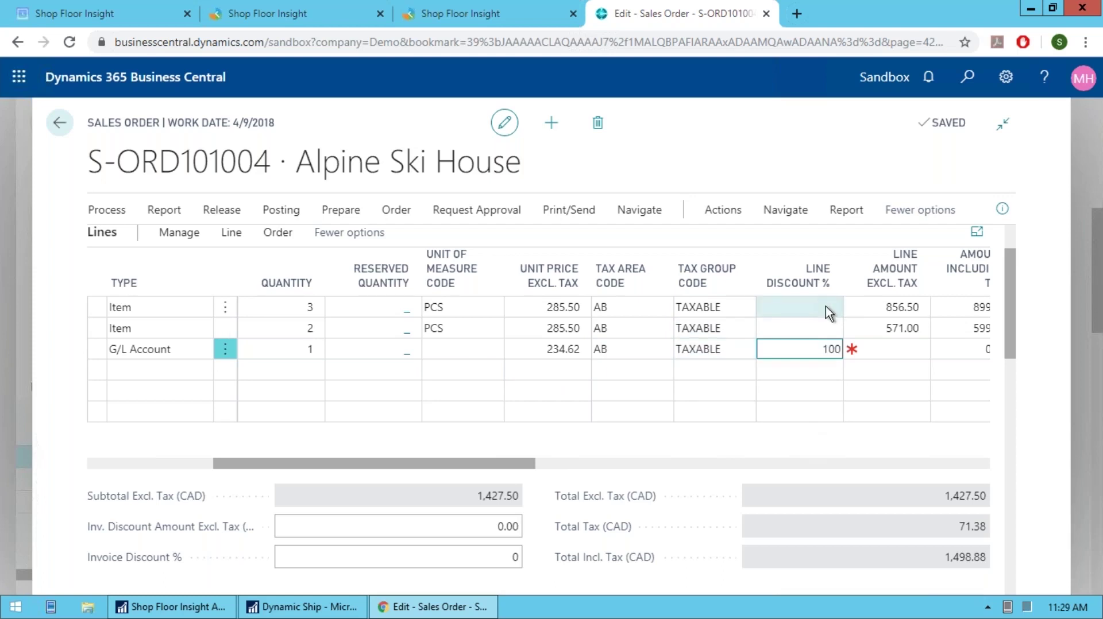
key("alt+Left")
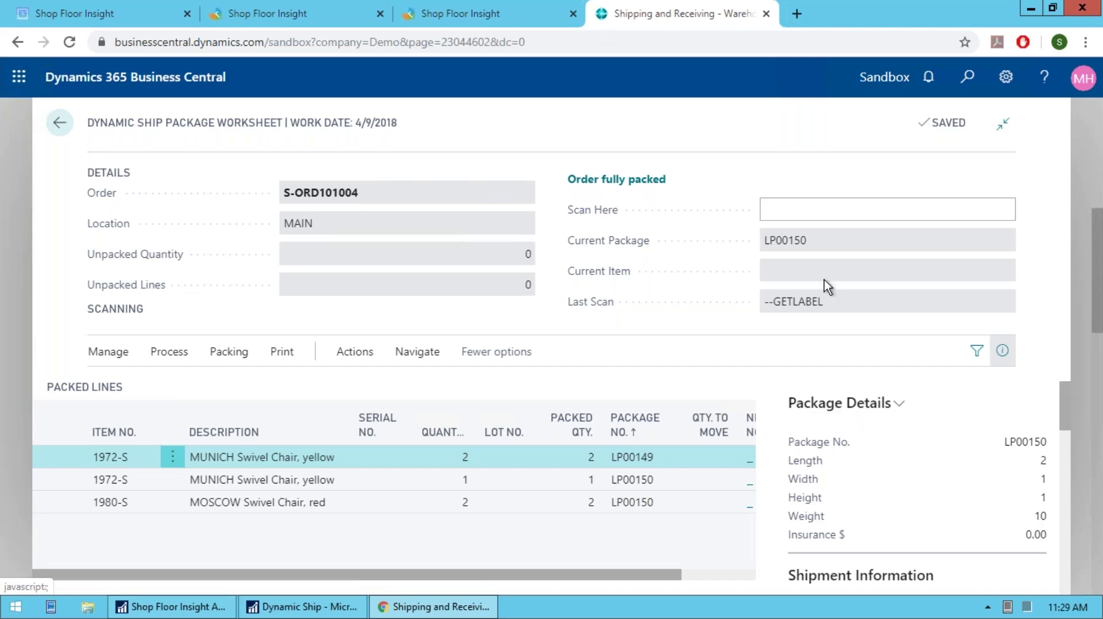
- Open the package options for the current package LP00150 with the scan command --PACKOPTION
left_click(791, 211)
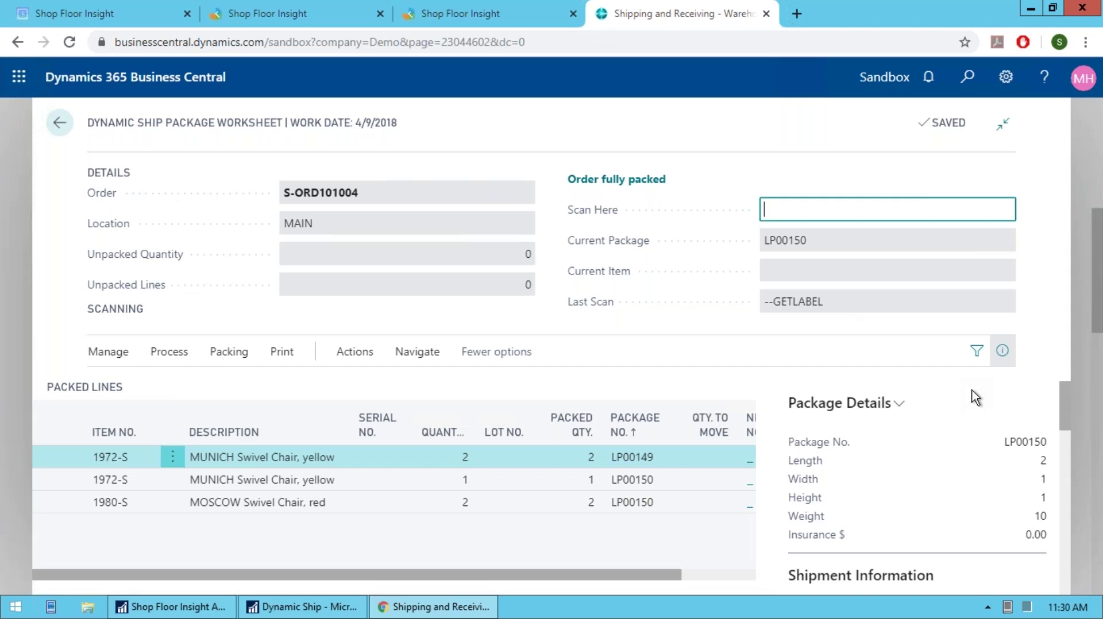
left_click(185, 360)
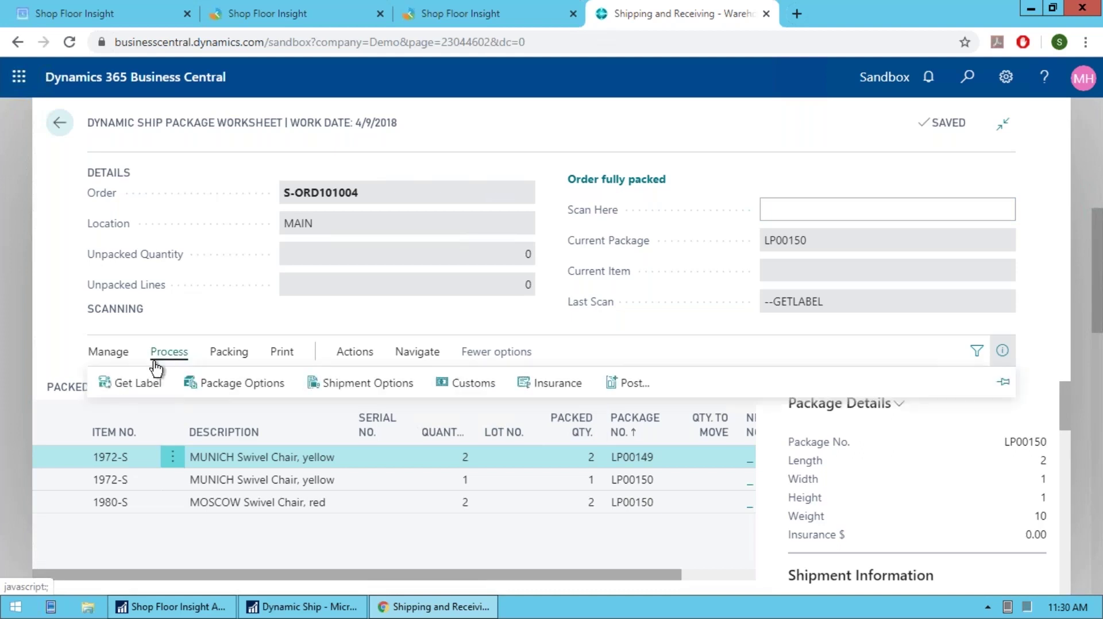
left_click(817, 210)
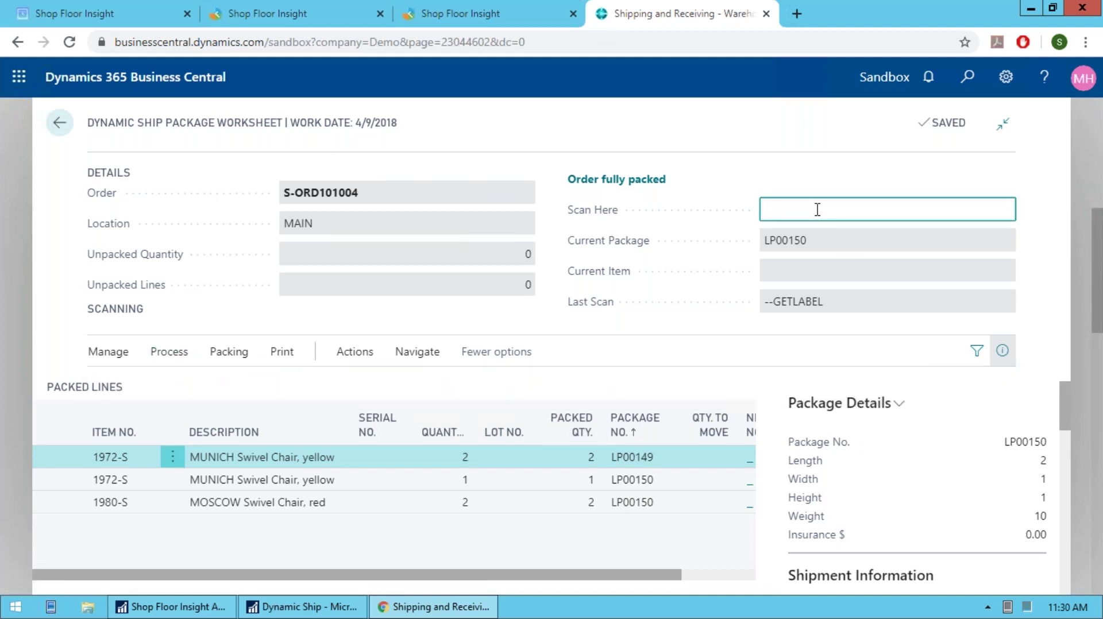
type("--PACKOPTION")
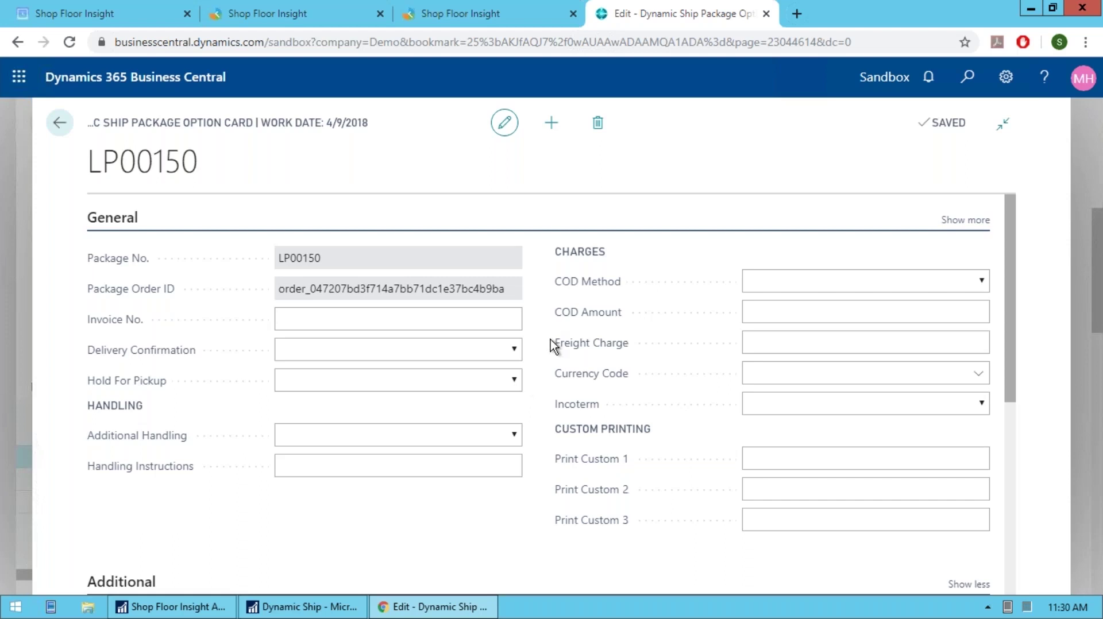
- Examine the alternate billing fields for receiver and third-party accounts in the package's Additional options
scroll(550, 343, "down", 4)
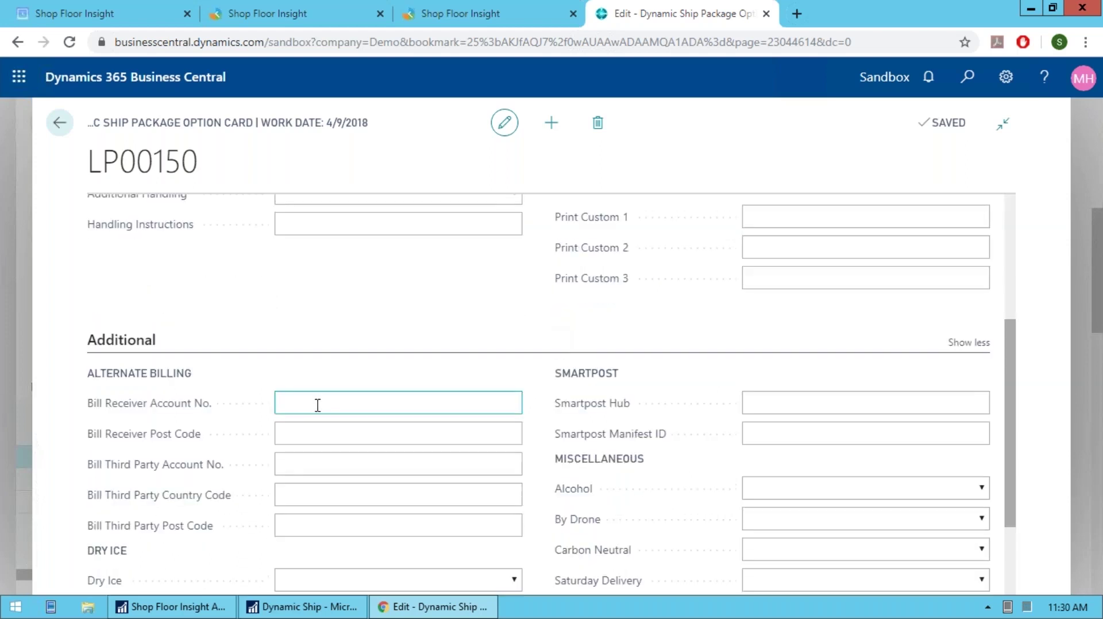
scroll(318, 402, "down", 1)
left_click(295, 448)
left_click(328, 322)
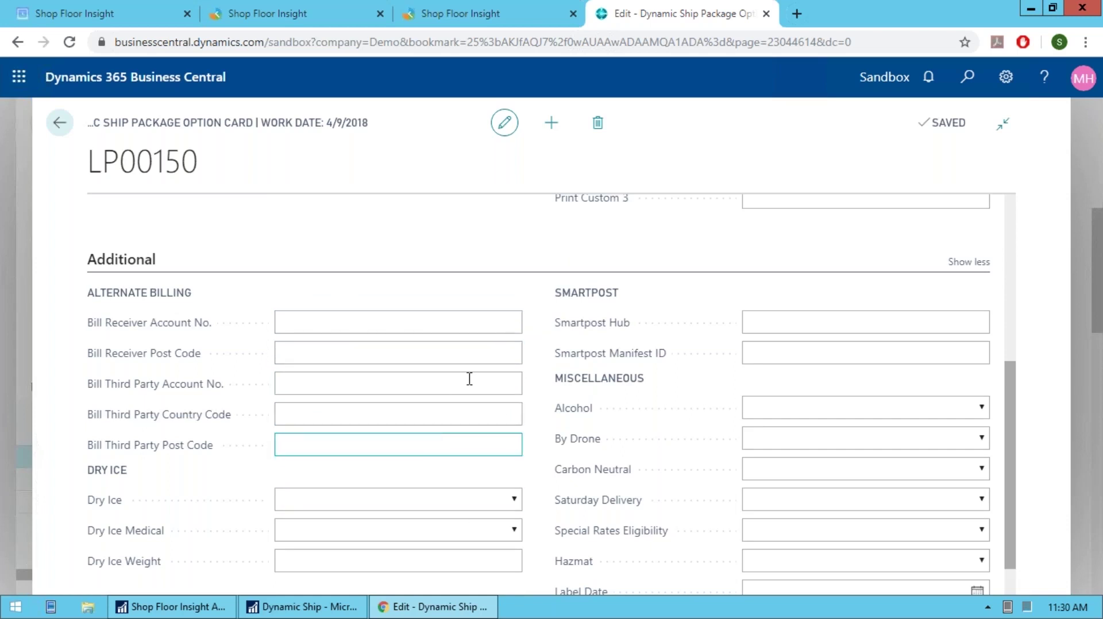
scroll(578, 439, "up", 5)
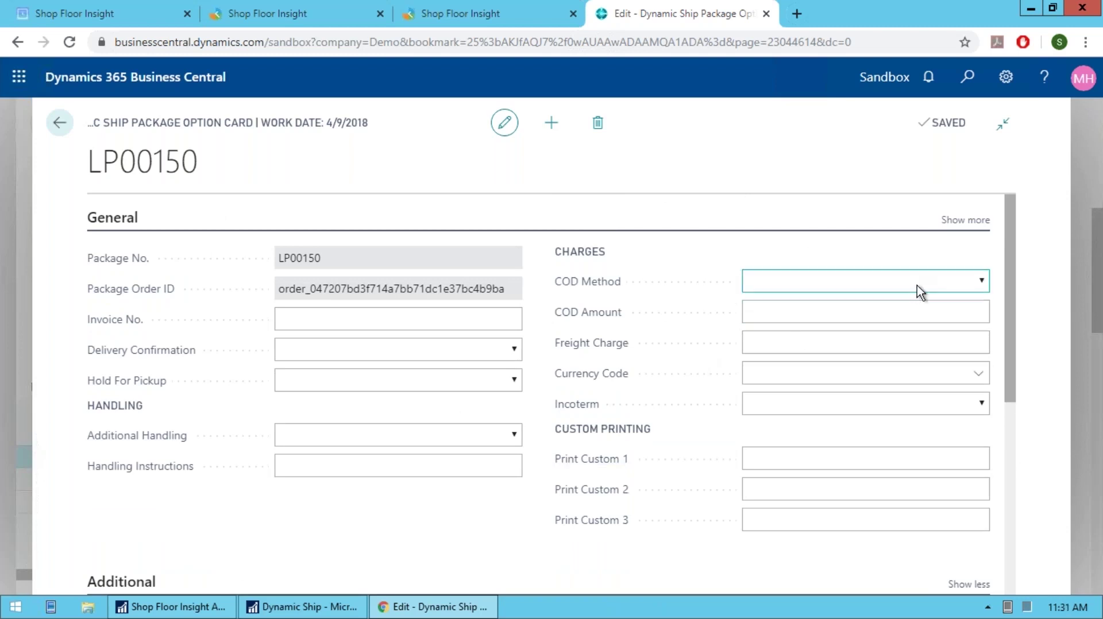
- Review the COD Method choices, custom printing fields and miscellaneous package options, and return to the package worksheet
left_click(912, 290)
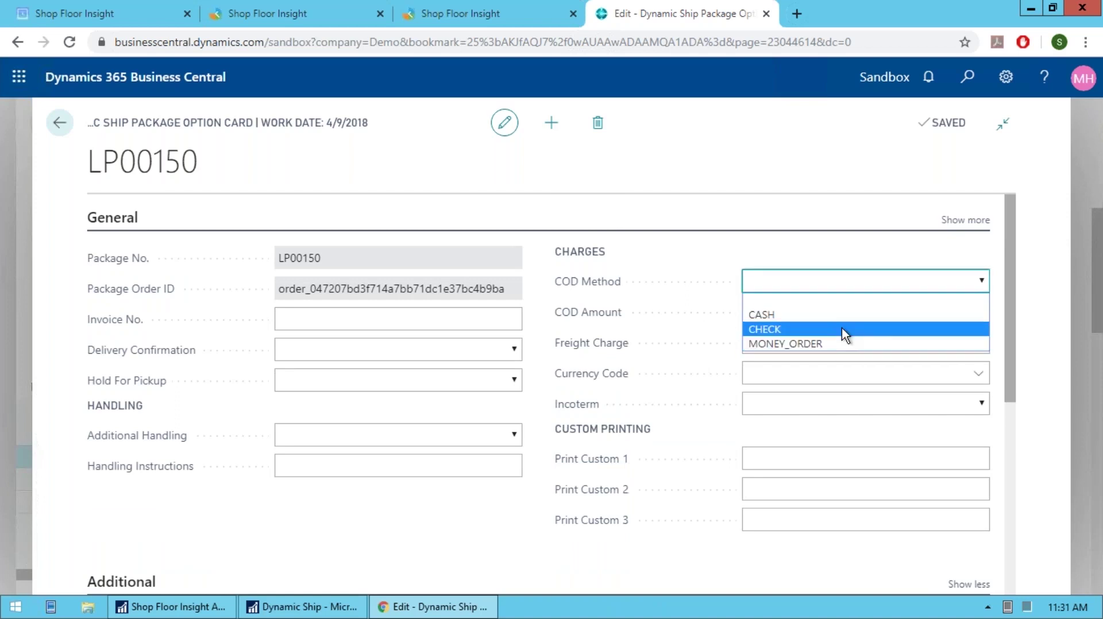
left_click(986, 283)
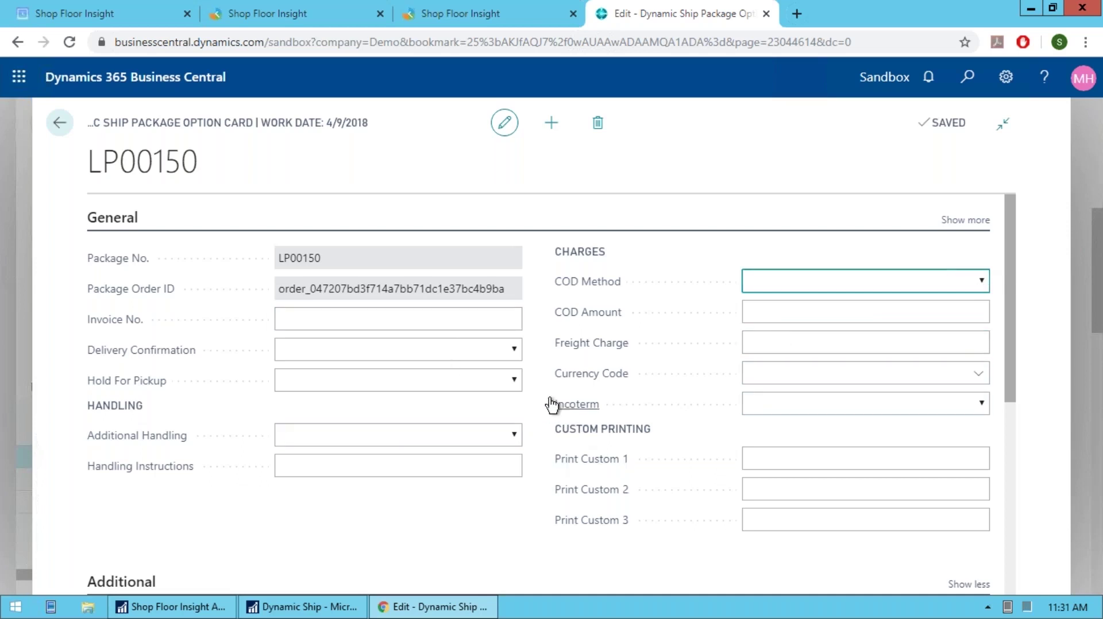
left_click(776, 454)
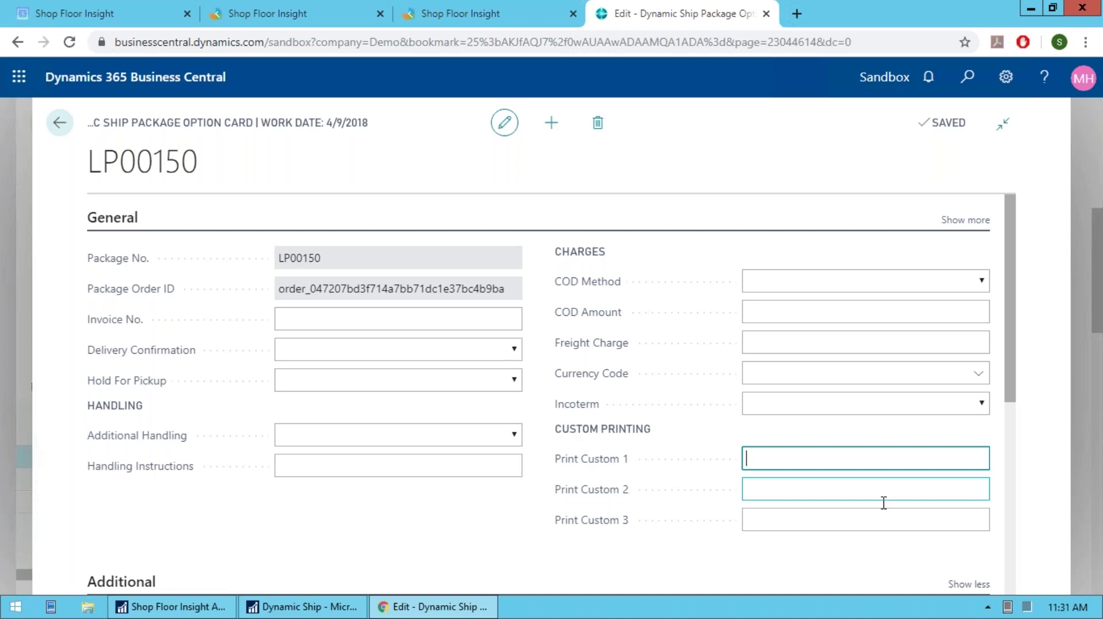
scroll(660, 515, "down", 5)
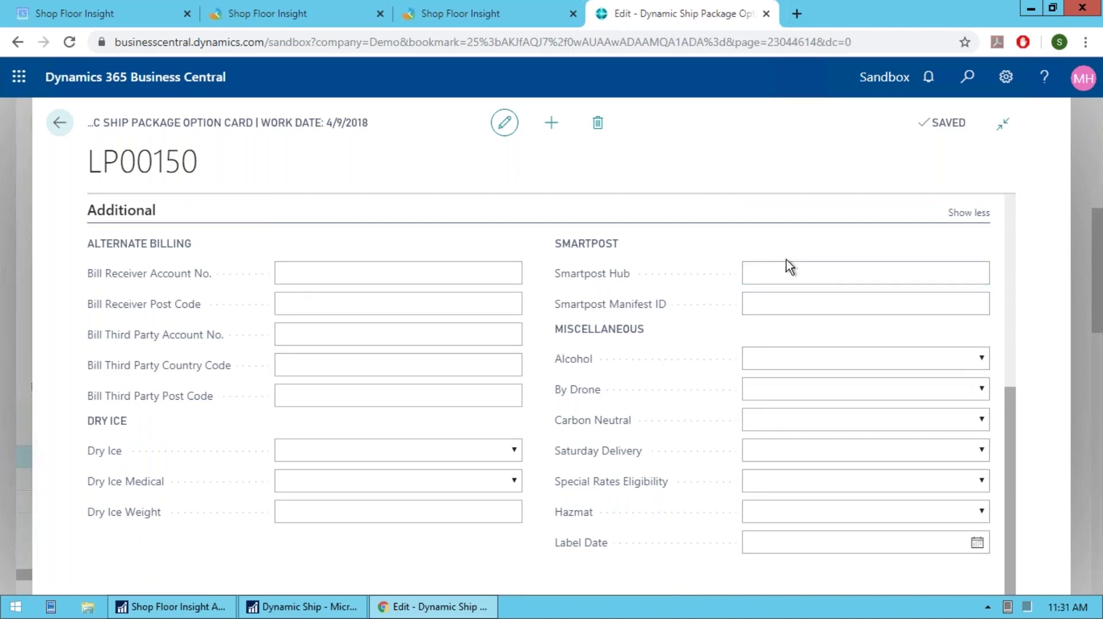
key("Escape")
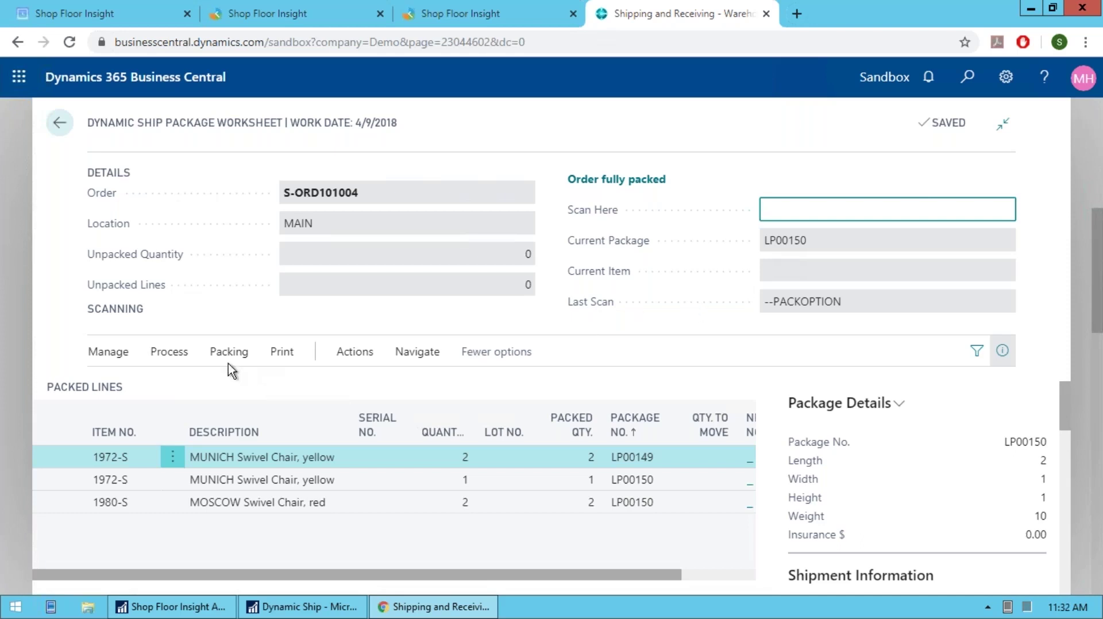
- Load the next sales order into the package worksheet by entering its order number in the scan field
left_click(177, 357)
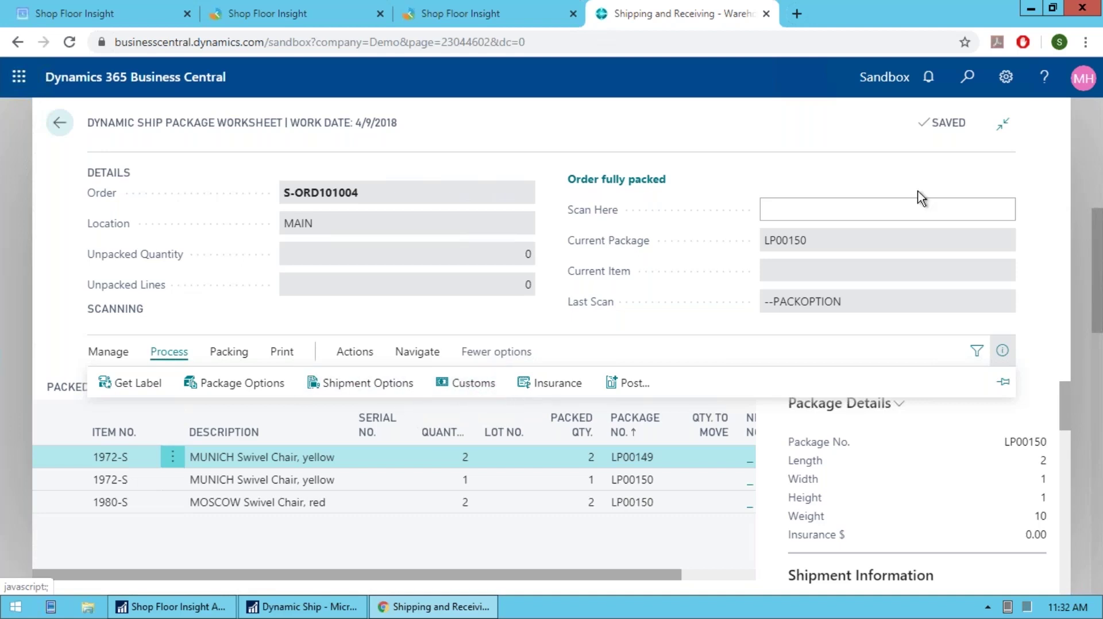
left_click(861, 209)
type("s-ord101005")
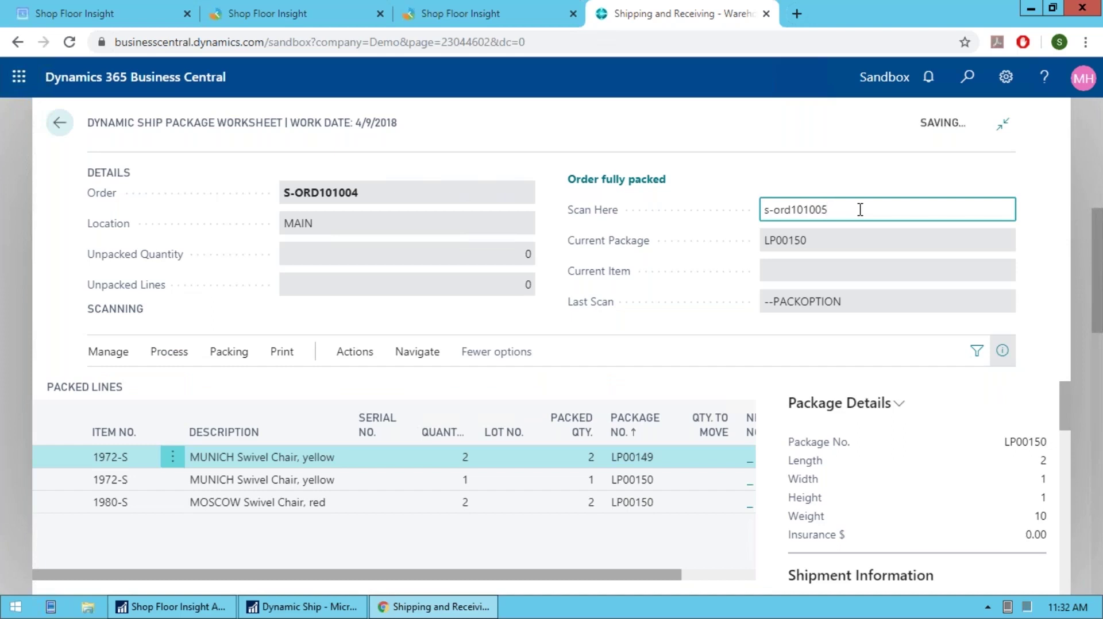
key("Return")
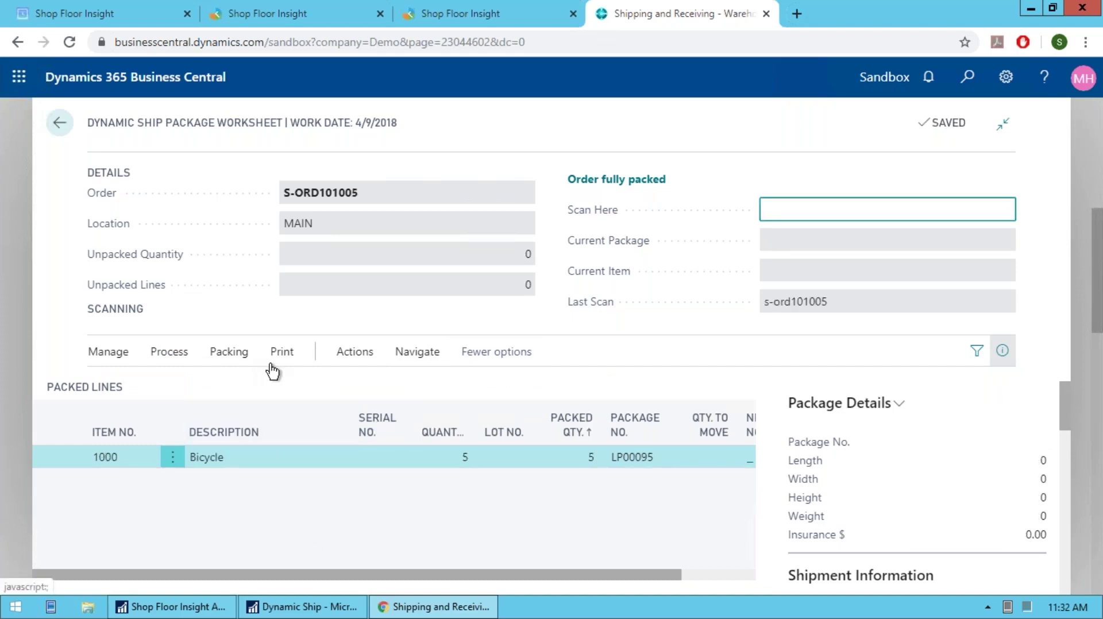
- Open the order's customs card with the scan command --CUSTOMS and review its general information and item details
type("--CUSTOMS")
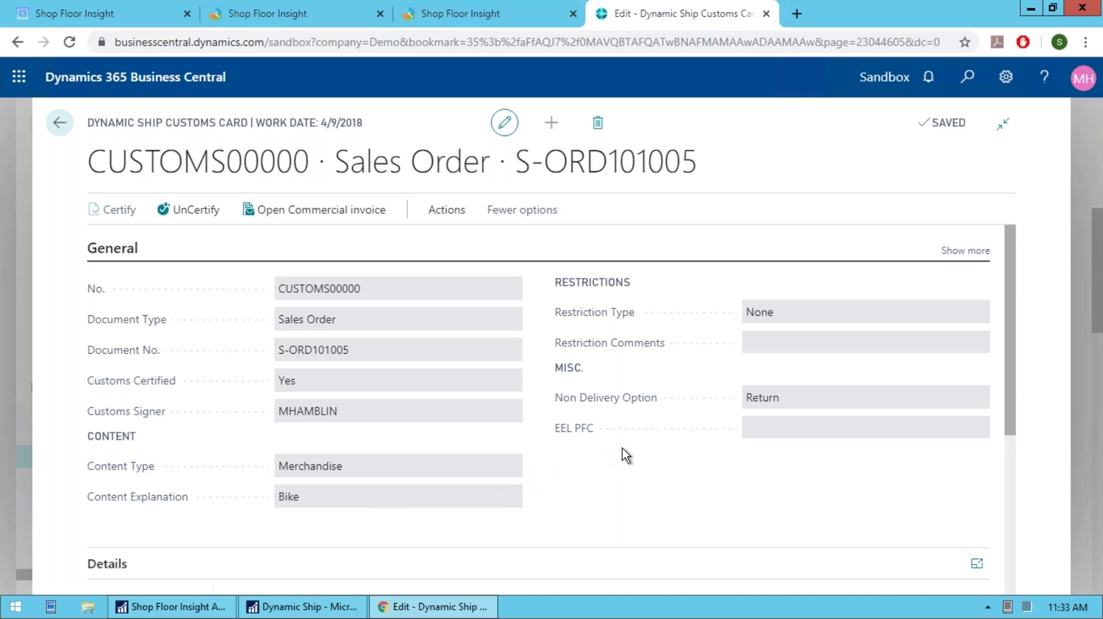
scroll(628, 454, "down", 5)
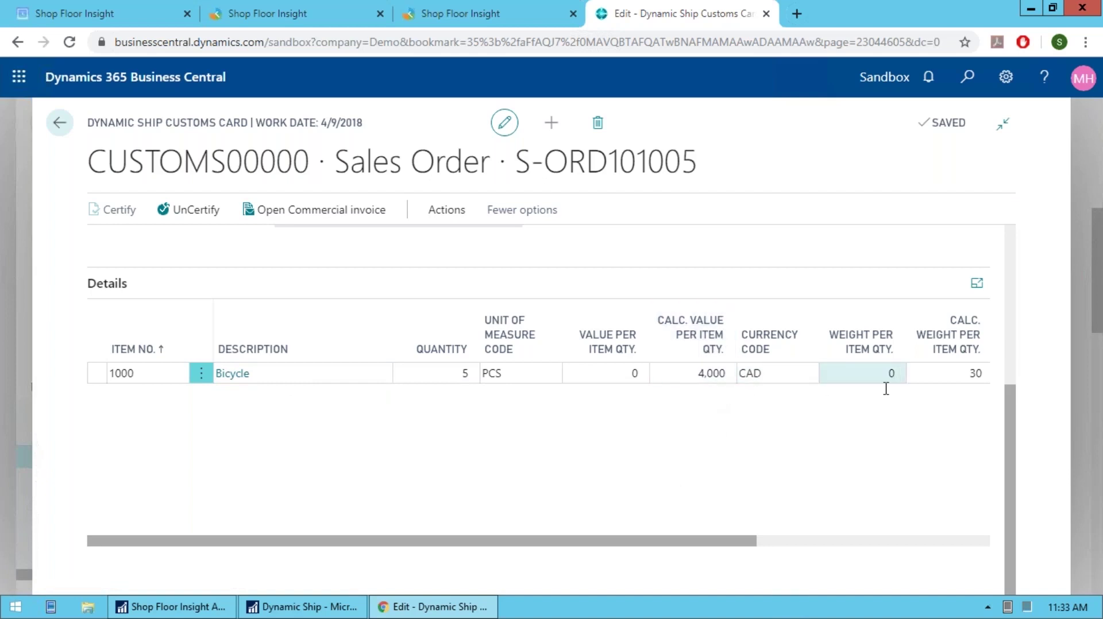
- Examine the customs card's item value, weight, origin country and HS tariff columns plus its general fields, and return to the package worksheet
left_click_drag(718, 545, 799, 546)
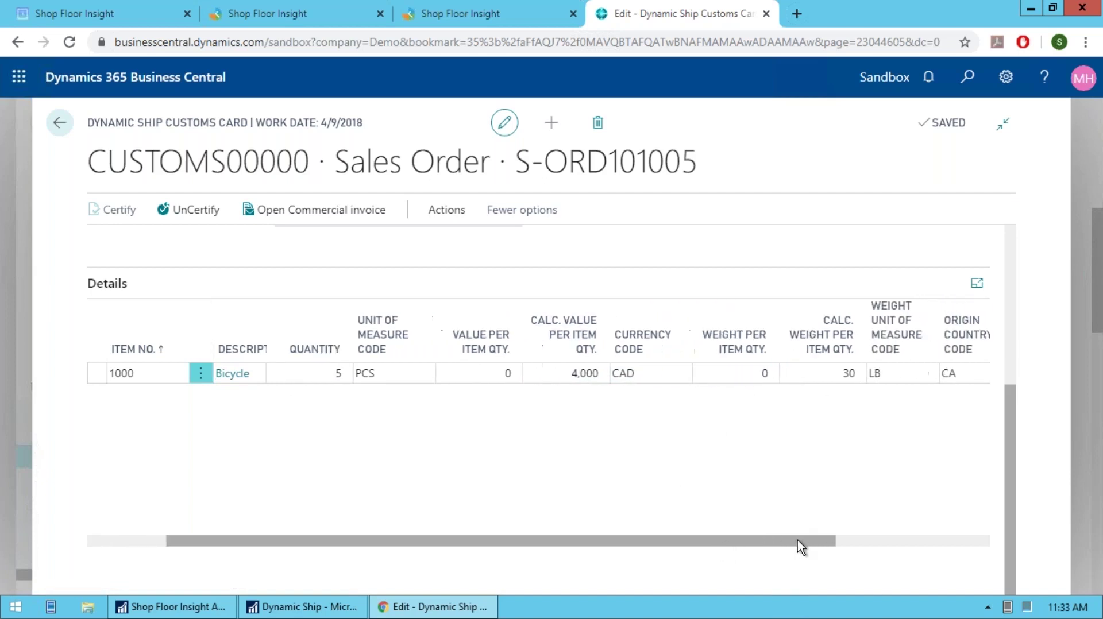
left_click(457, 374)
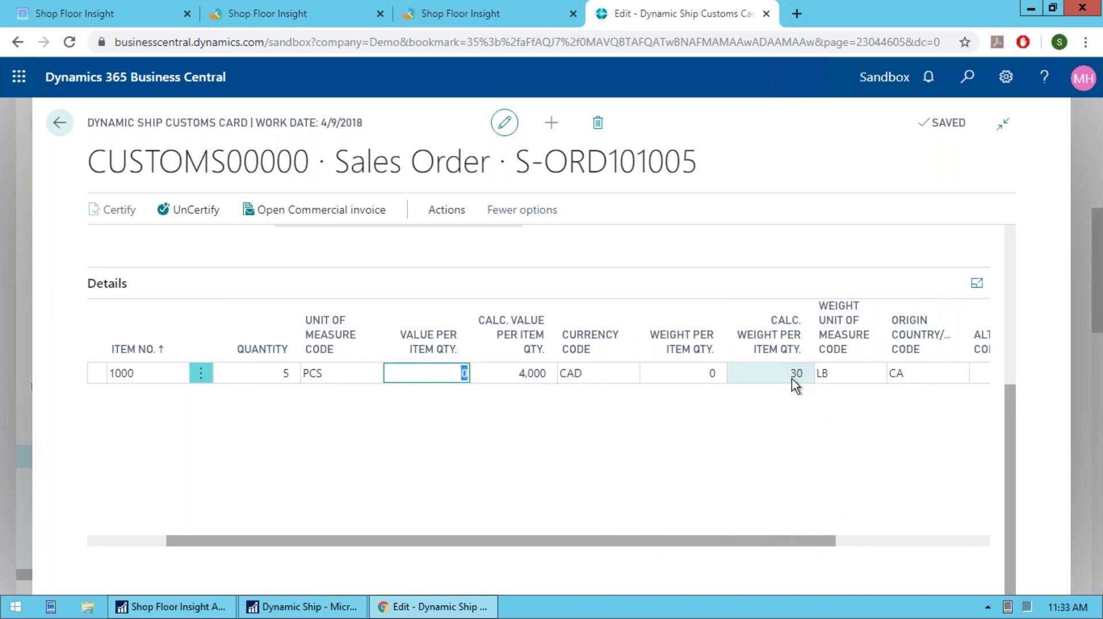
left_click_drag(801, 546, 825, 546)
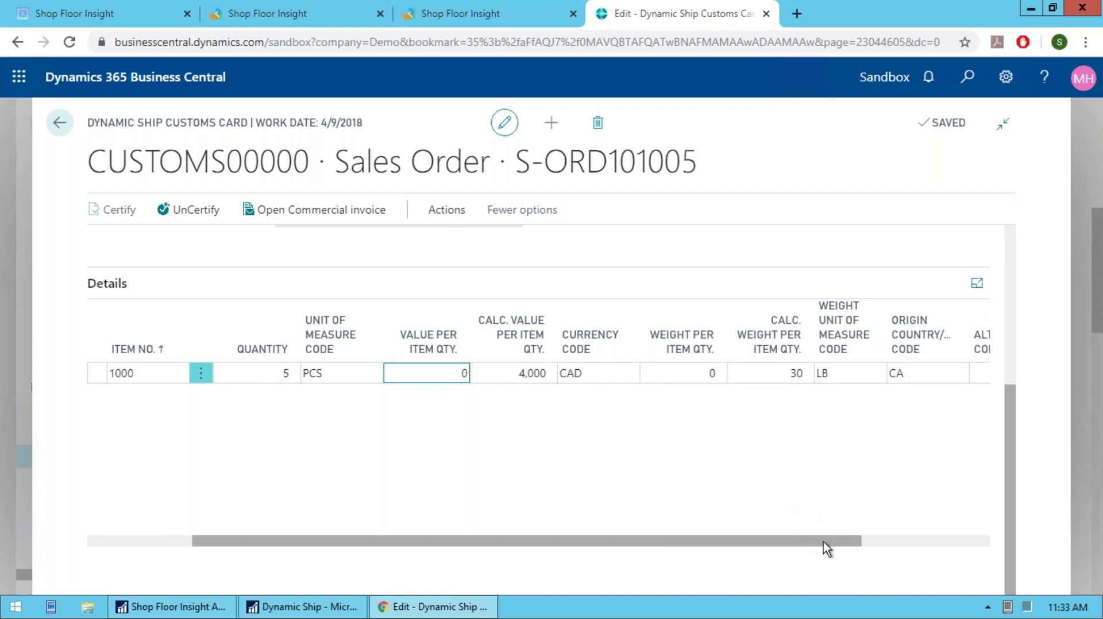
left_click(872, 544)
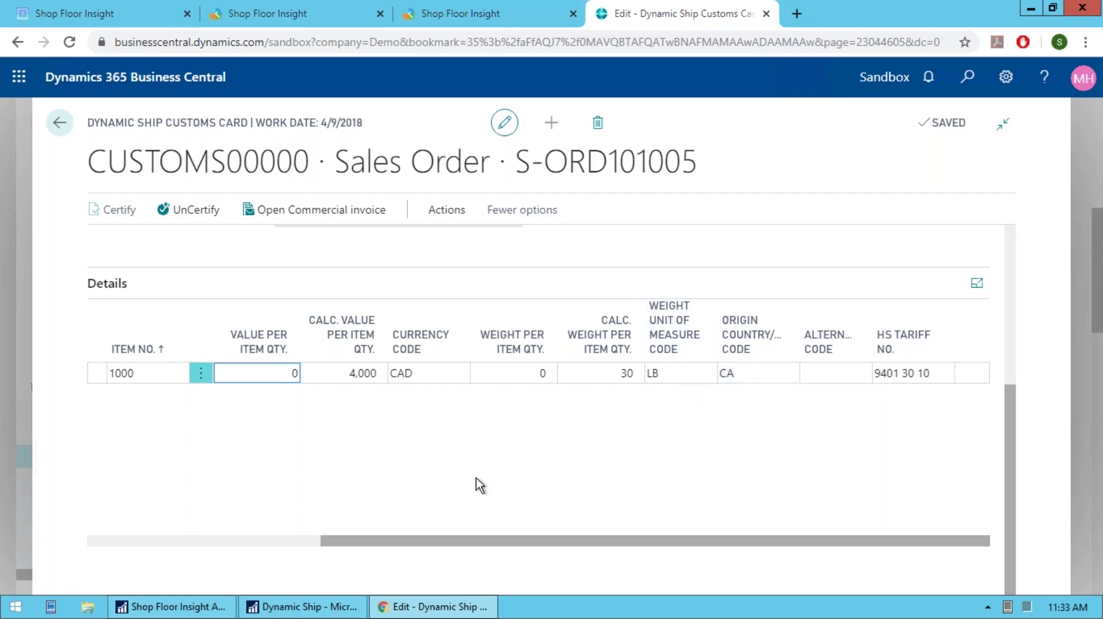
scroll(405, 485, "up", 1)
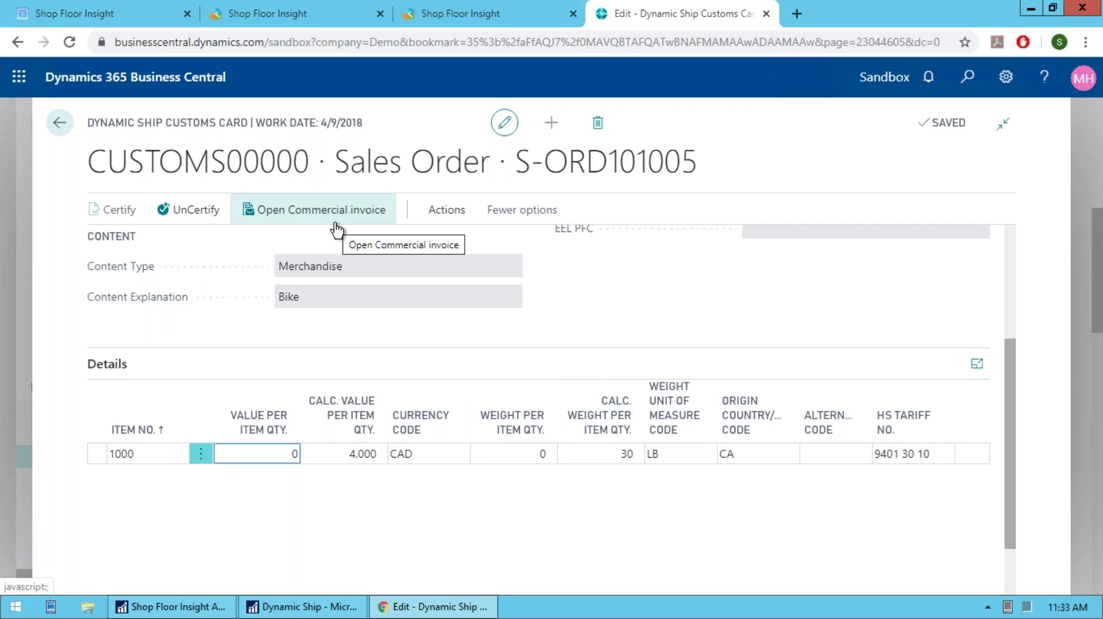
scroll(408, 323, "up", 3)
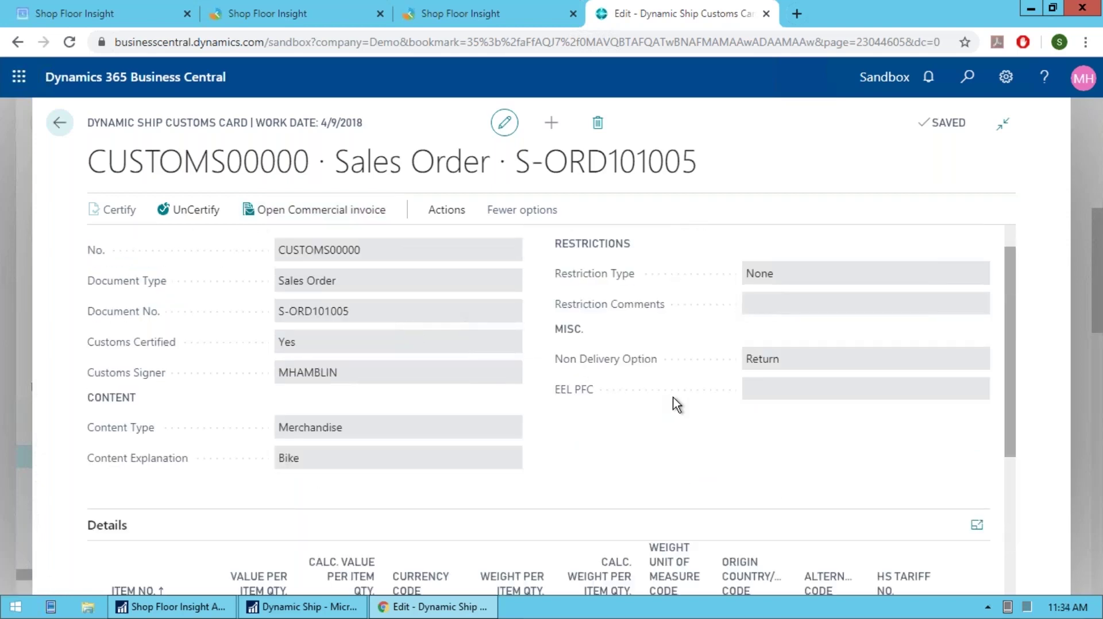
key("Escape")
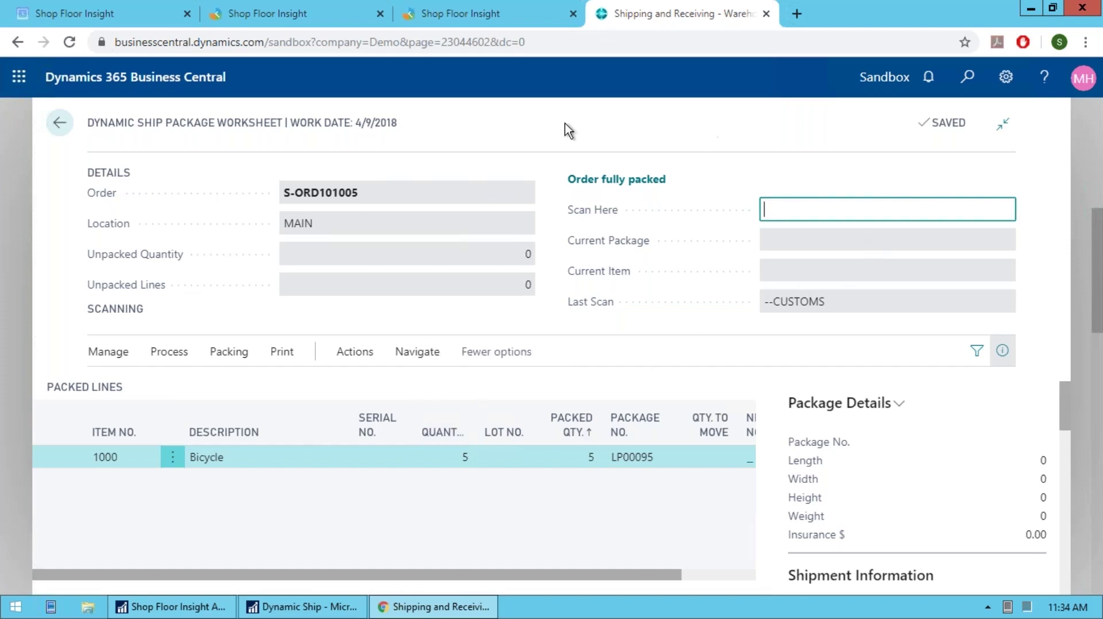
- Review the package worksheet's processing and document printing options, including Bill of Lading and Commercial Invoice, and leave the worksheet
left_click(239, 362)
left_click(182, 358)
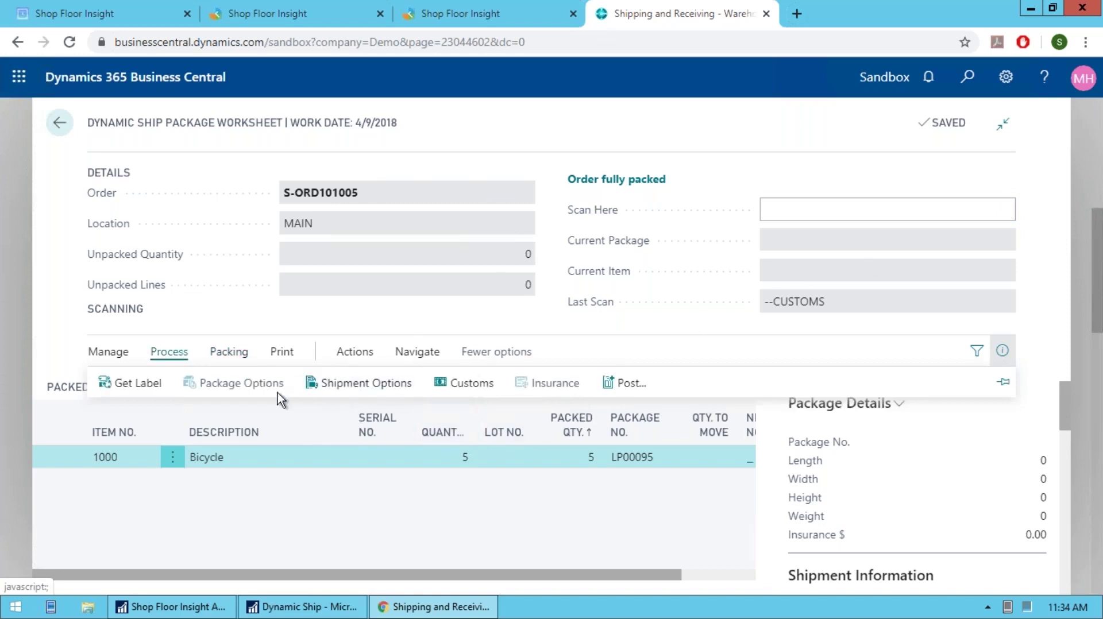
left_click(275, 356)
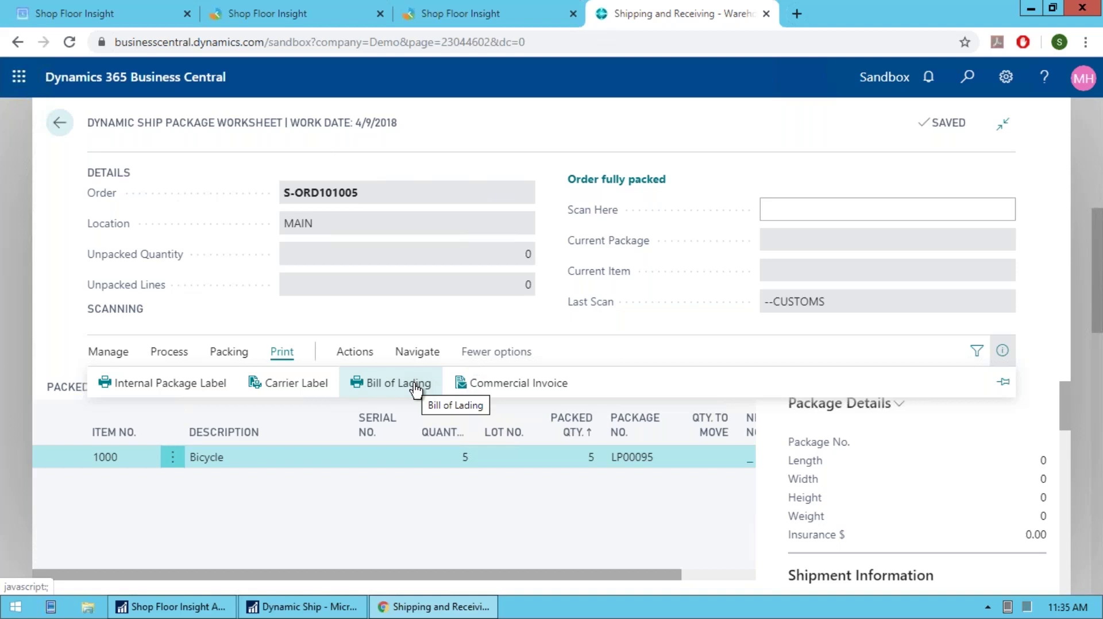
left_click(855, 201)
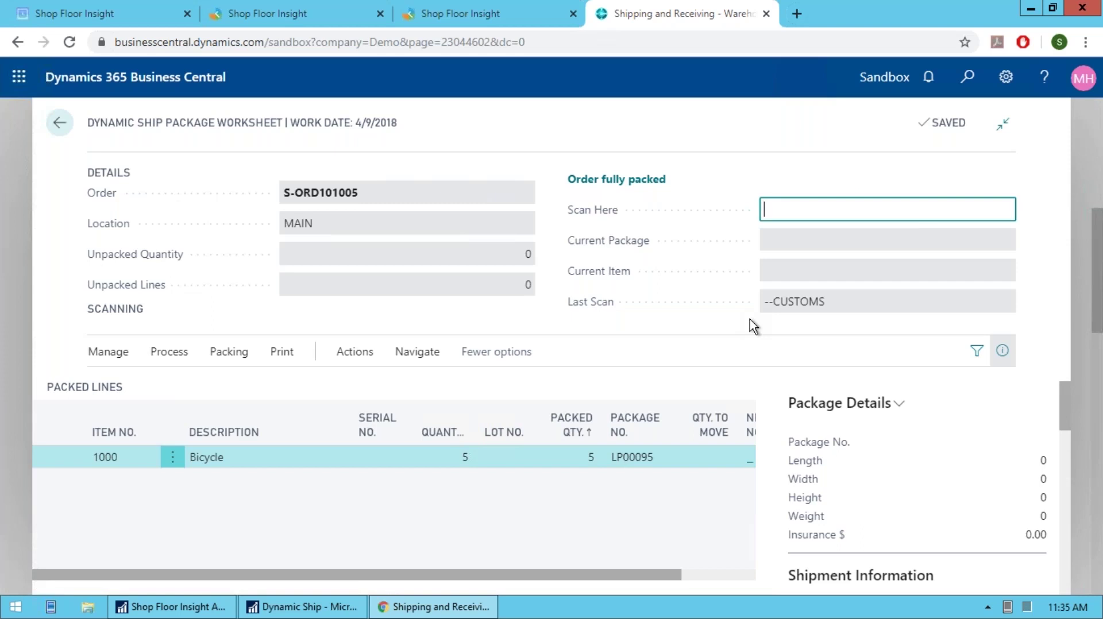
key("Escape")
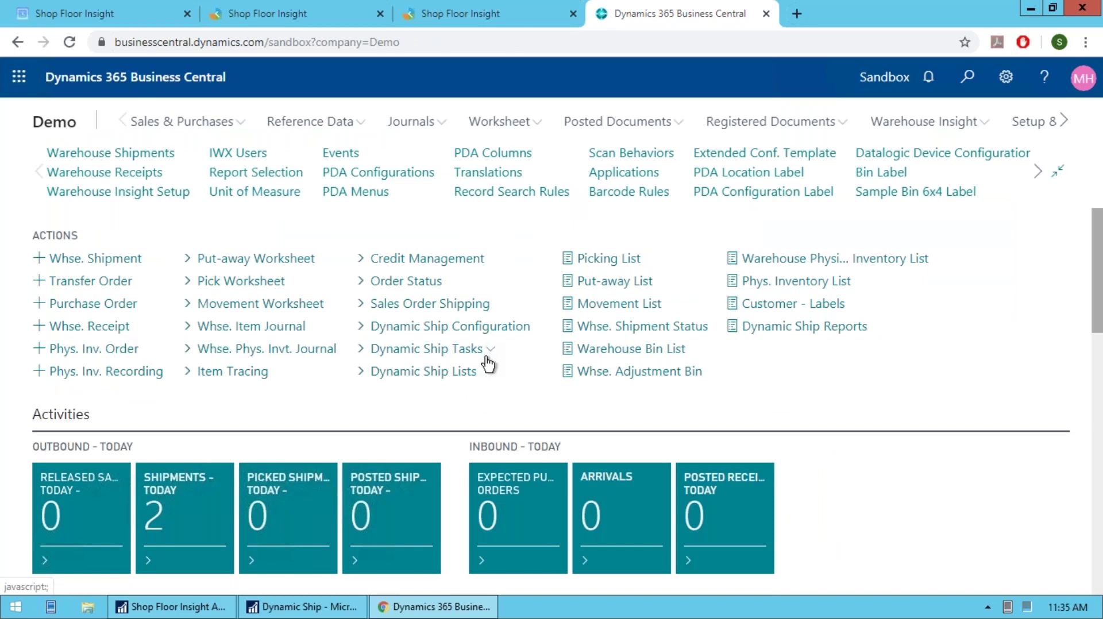
- Open the FEDEX shipment manifest for location MAIN for editing from the Dynamic Ship shipment manifests
left_click(480, 377)
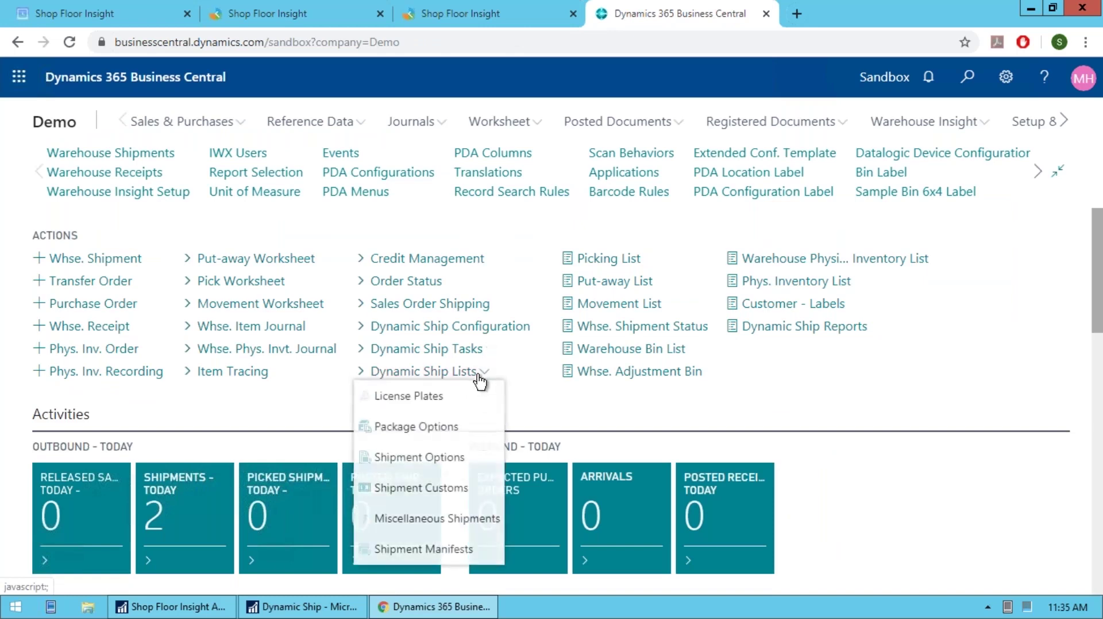
left_click(451, 551)
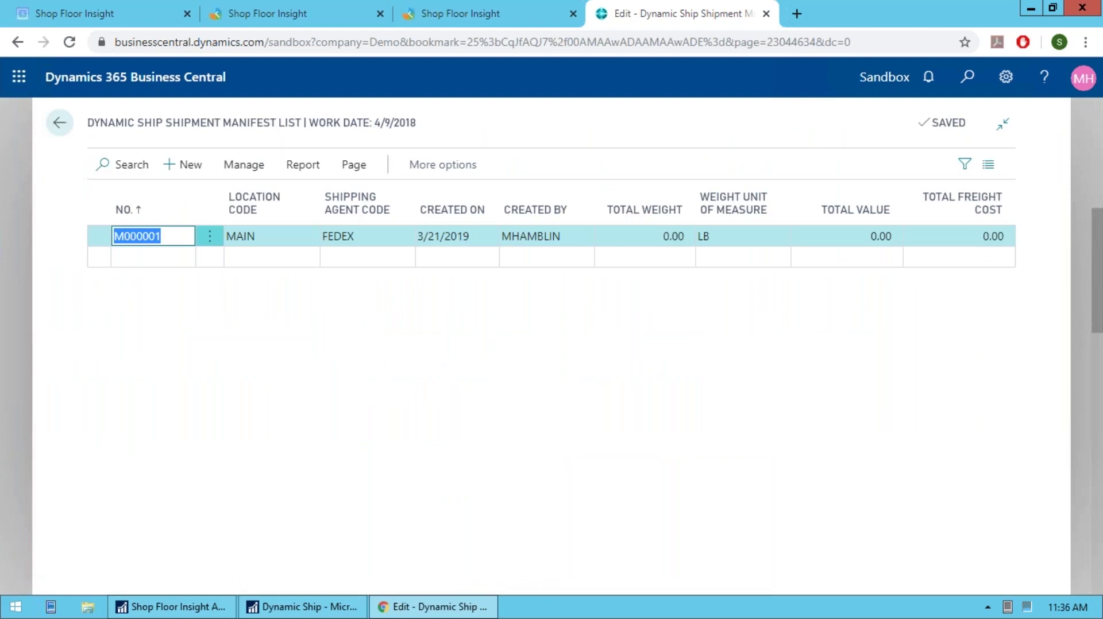
left_click(247, 166)
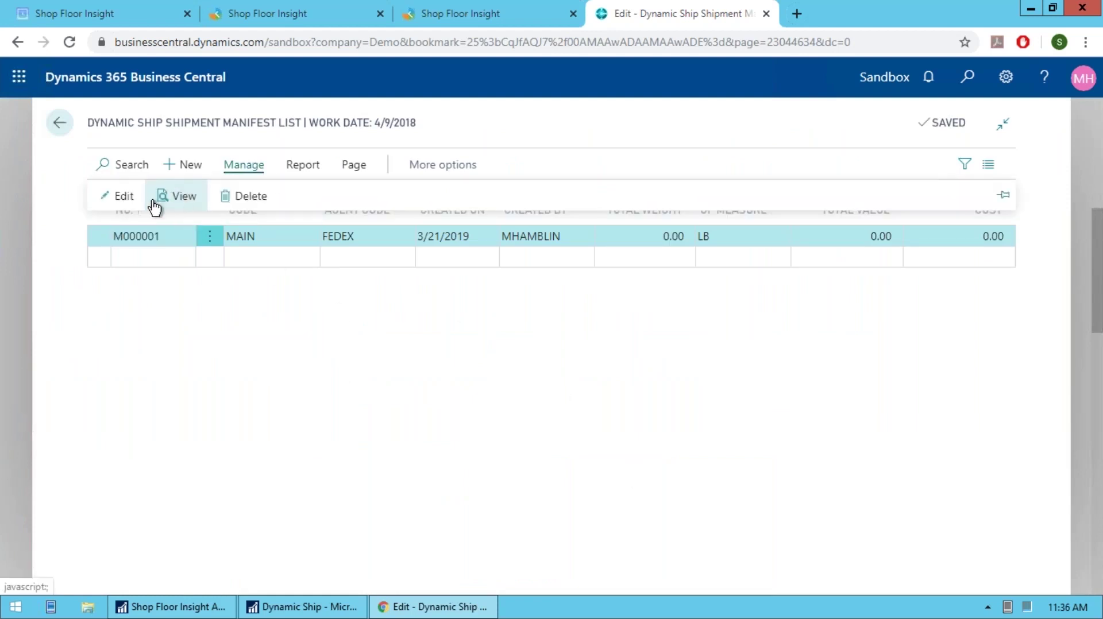
left_click(119, 198)
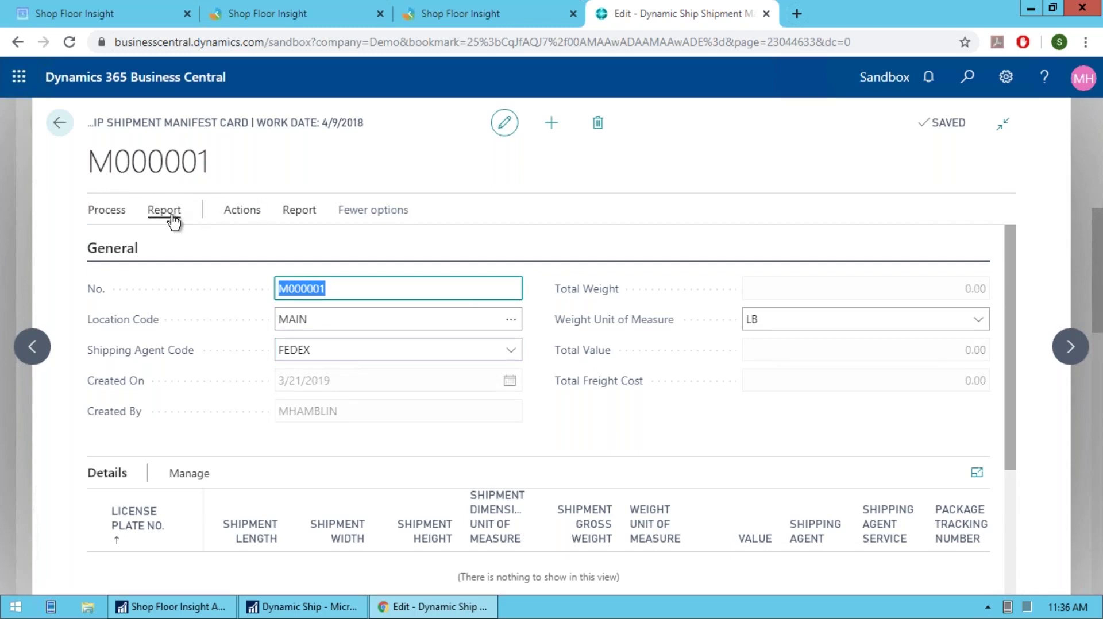
- Examine the manifest's shipment document and release actions and the columns of its package details
left_click(107, 213)
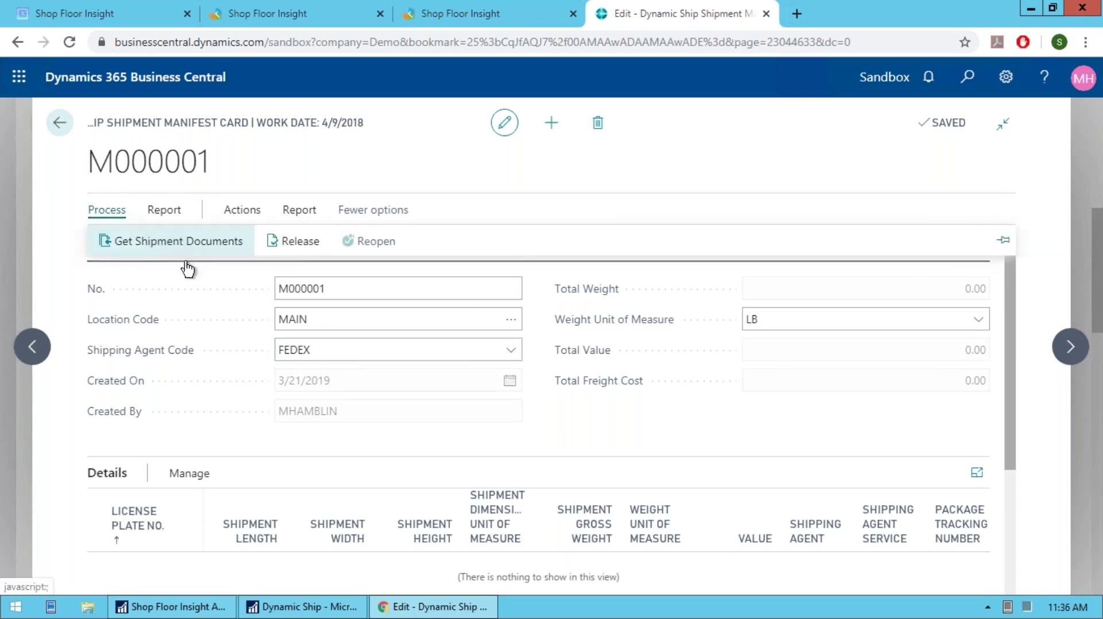
left_click(188, 268)
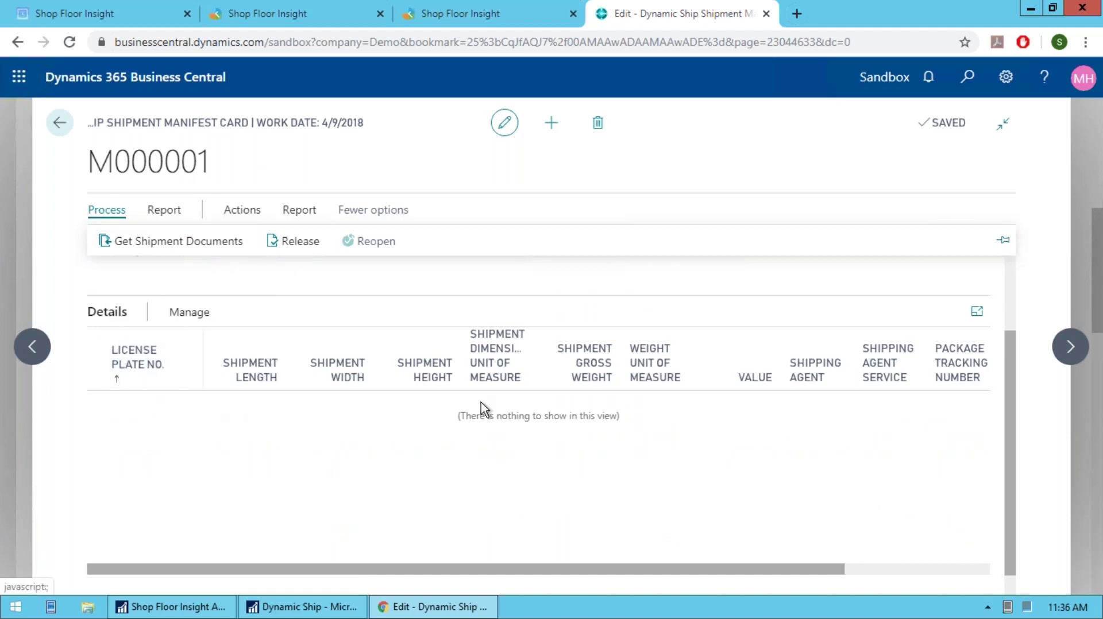
left_click_drag(634, 569, 795, 578)
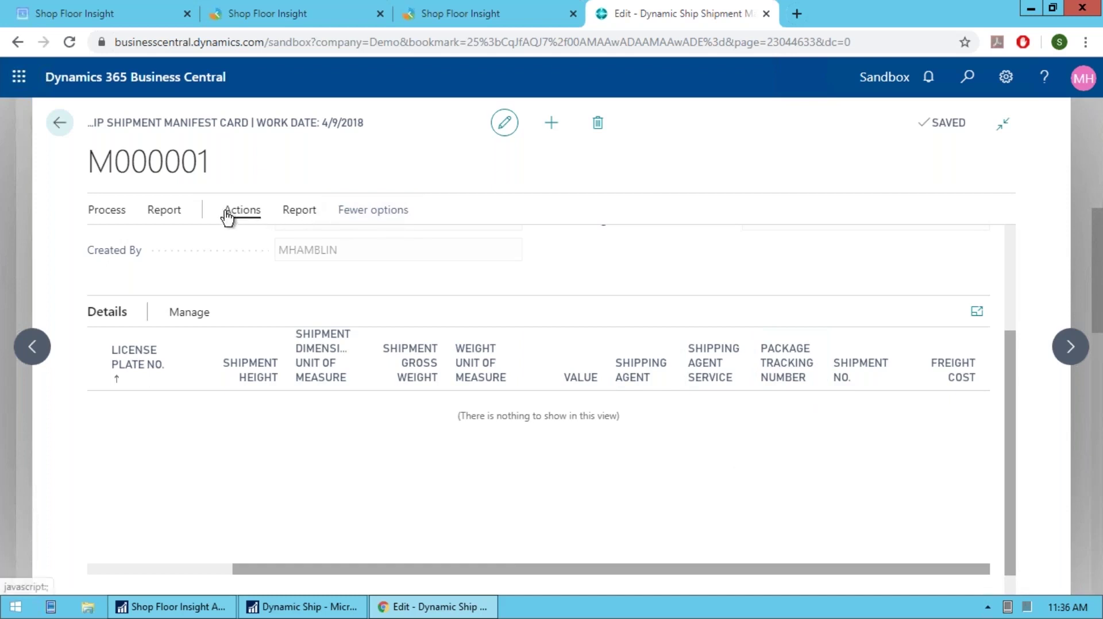
- Keep the manifest's report actions pinned open, and close the manifest card and list to return to the role center
left_click(293, 218)
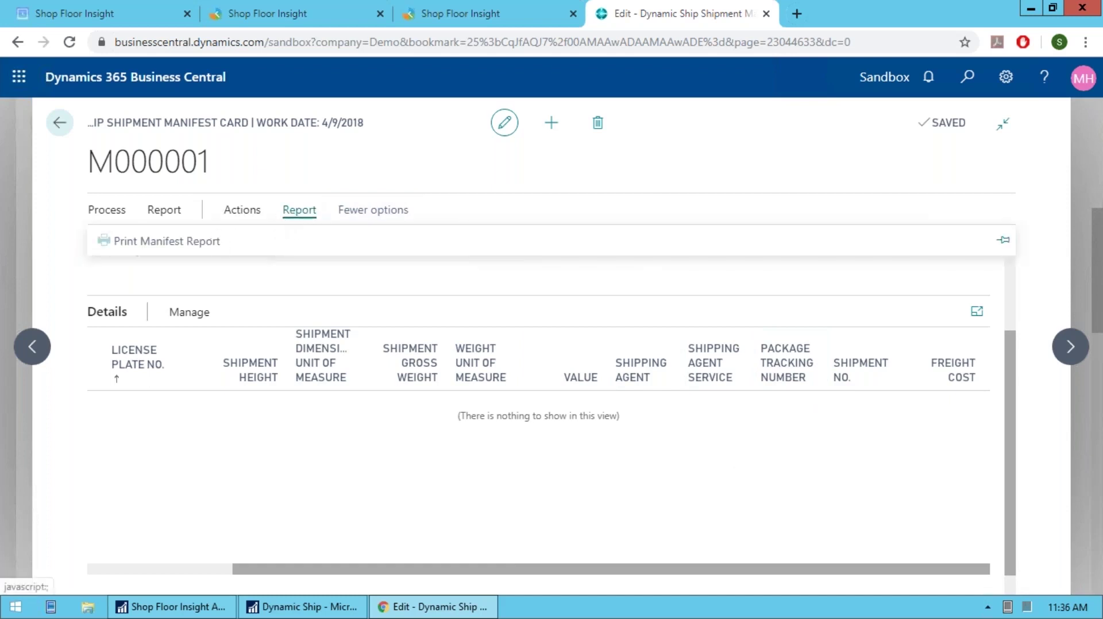
left_click(1002, 242)
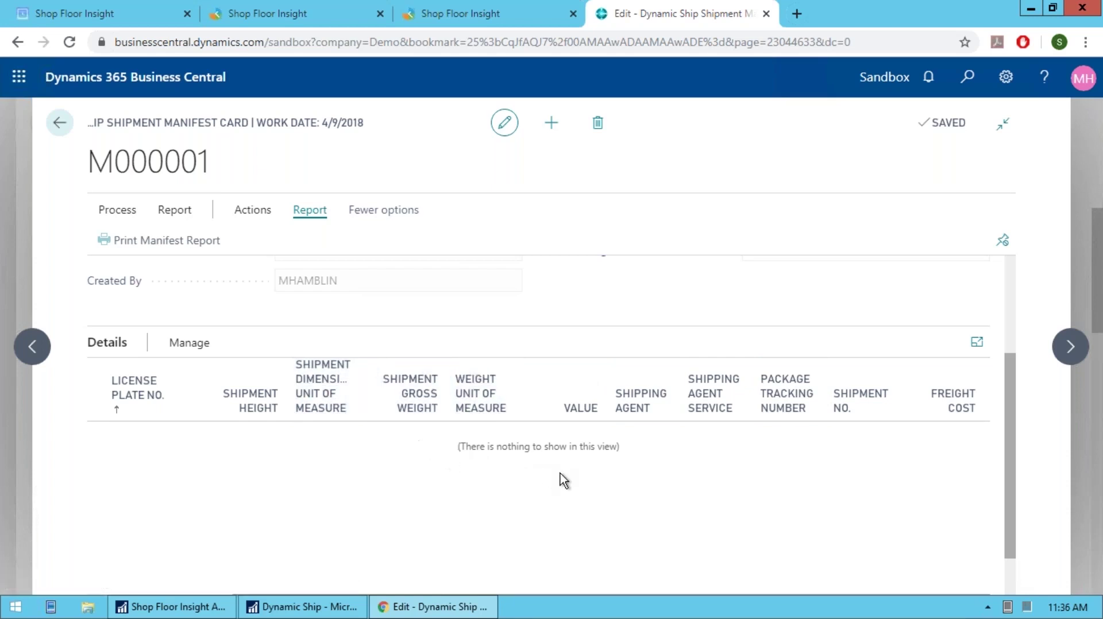
scroll(562, 481, "down", 1)
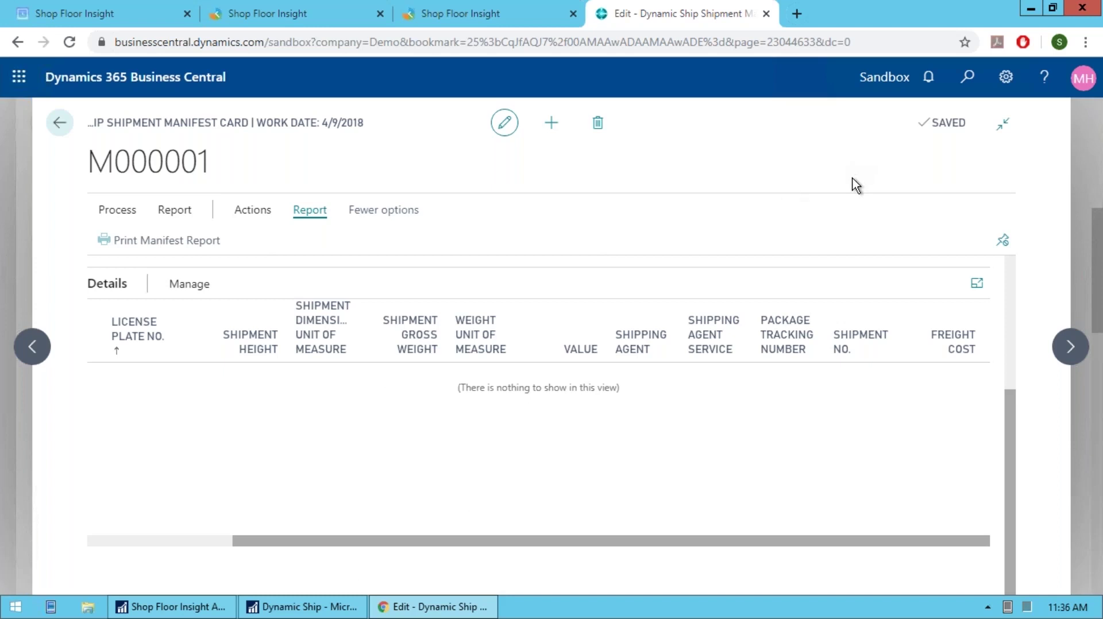
key("Escape")
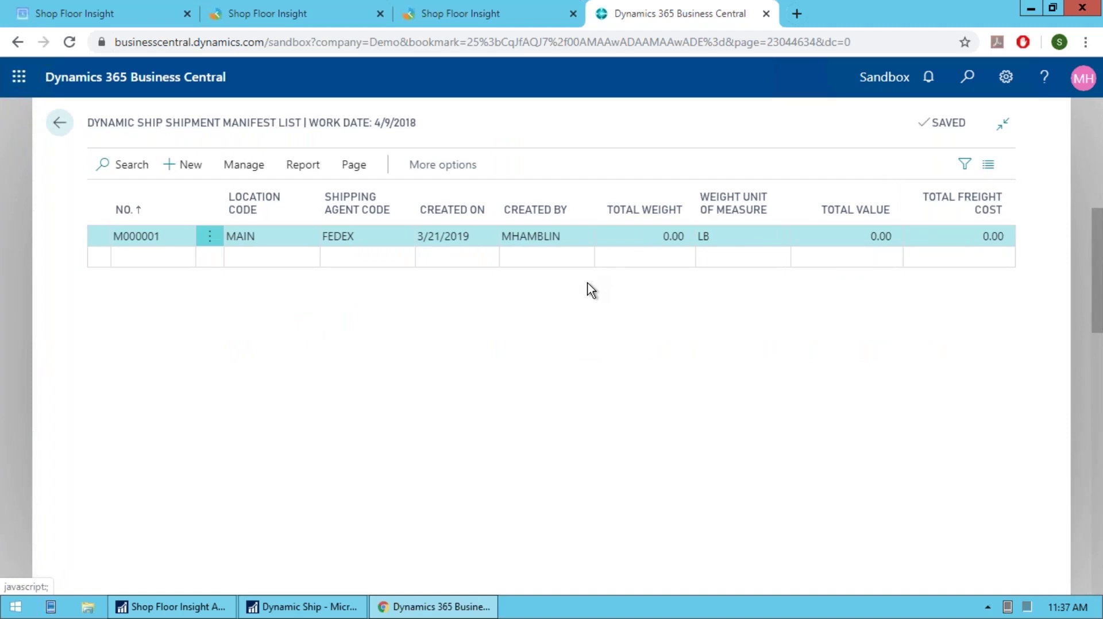
key("Escape")
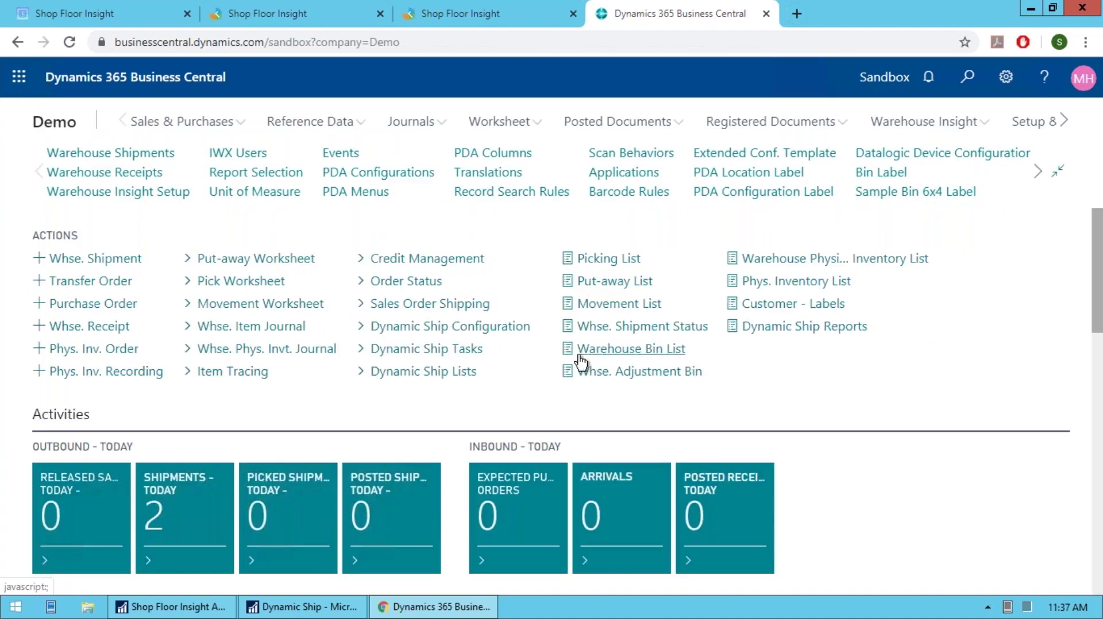
- Open the Brochures shipment for editing from the Dynamic Ship miscellaneous shipments
left_click(476, 374)
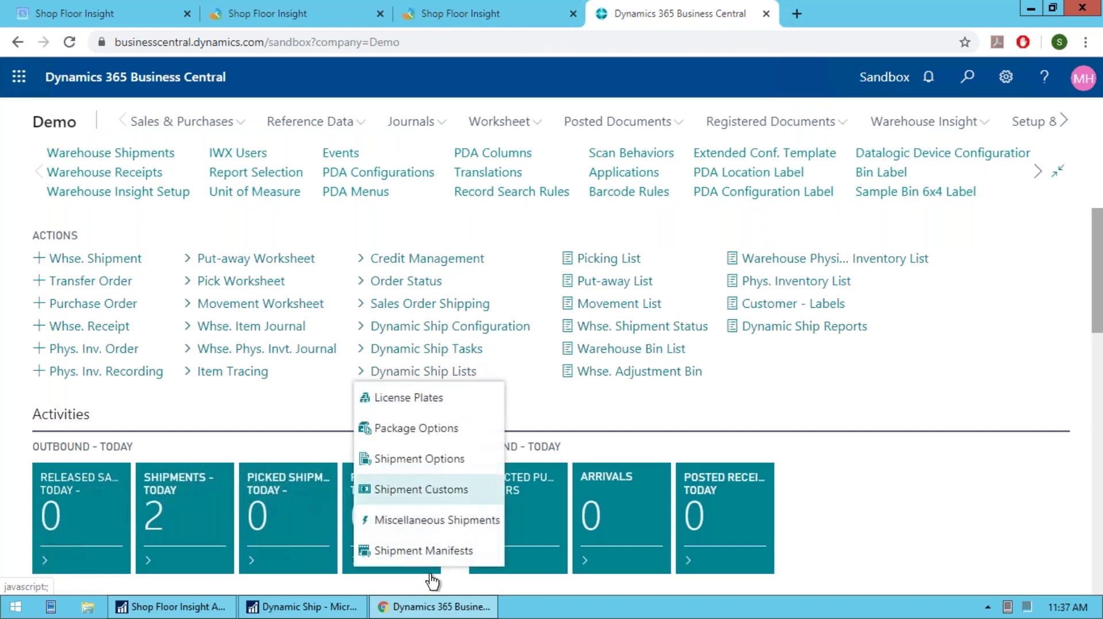
left_click(437, 520)
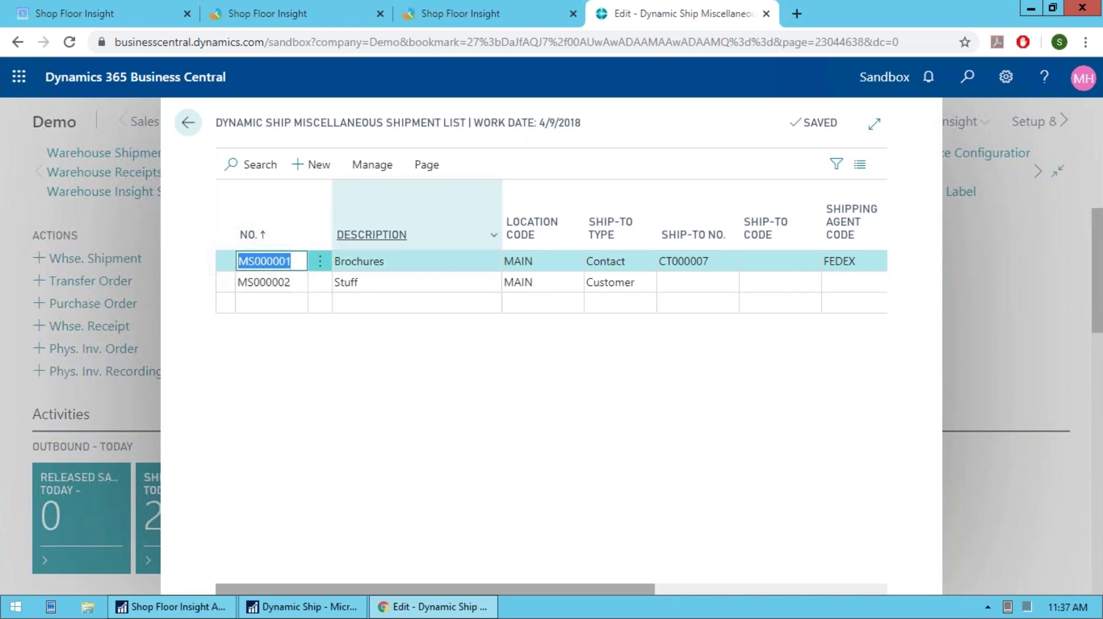
left_click(387, 169)
left_click(252, 198)
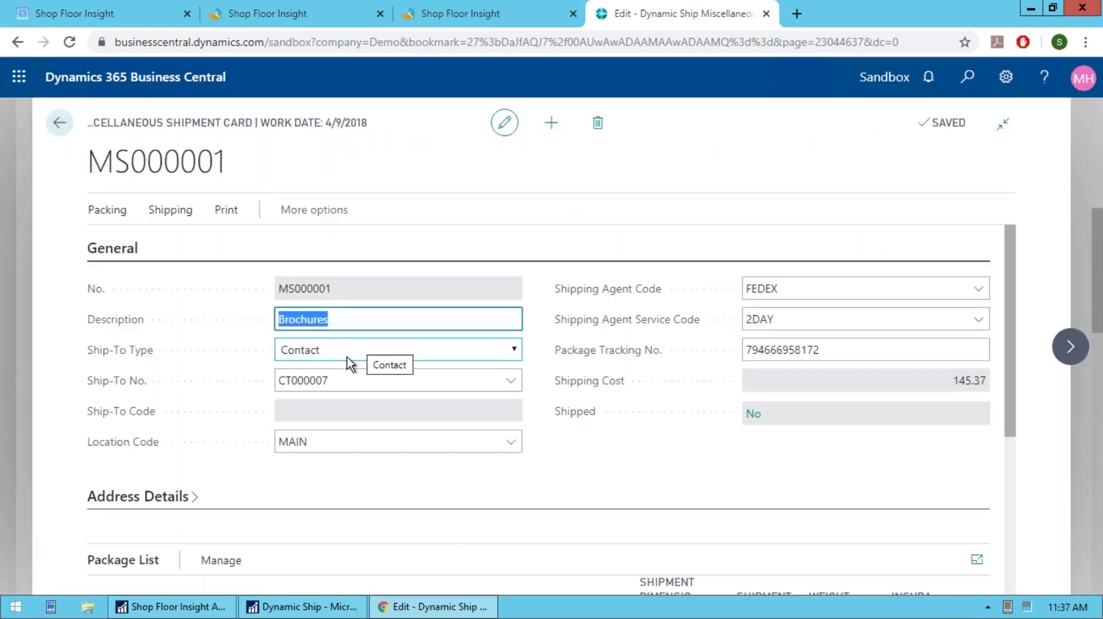
- Review the available Ship-To Type choices on the Brochures shipment card without changing the selection
left_click(512, 351)
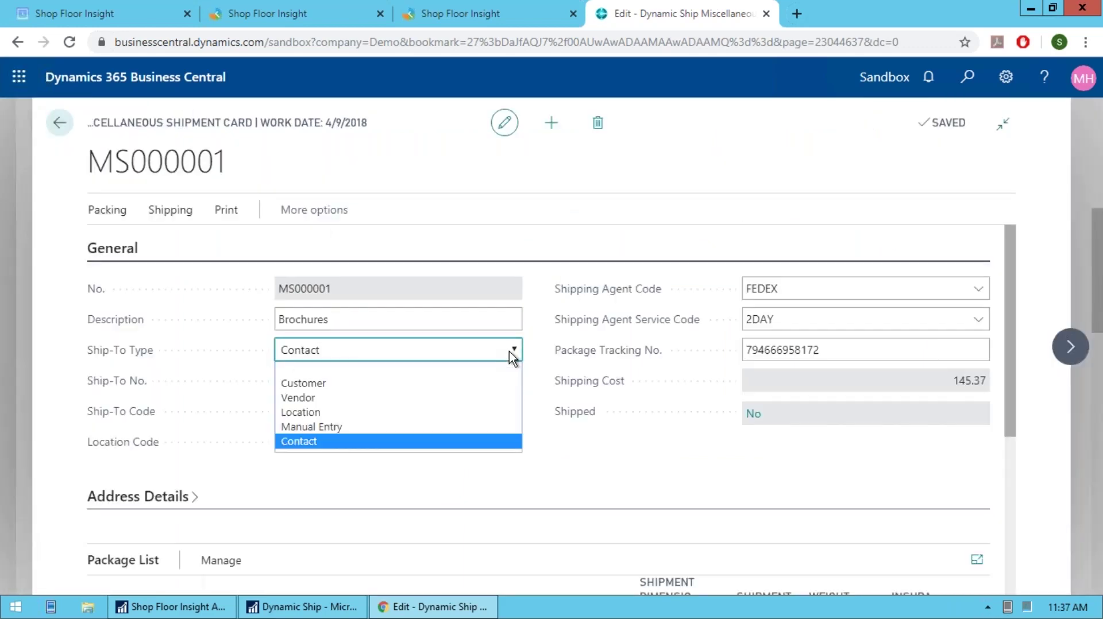
left_click(510, 352)
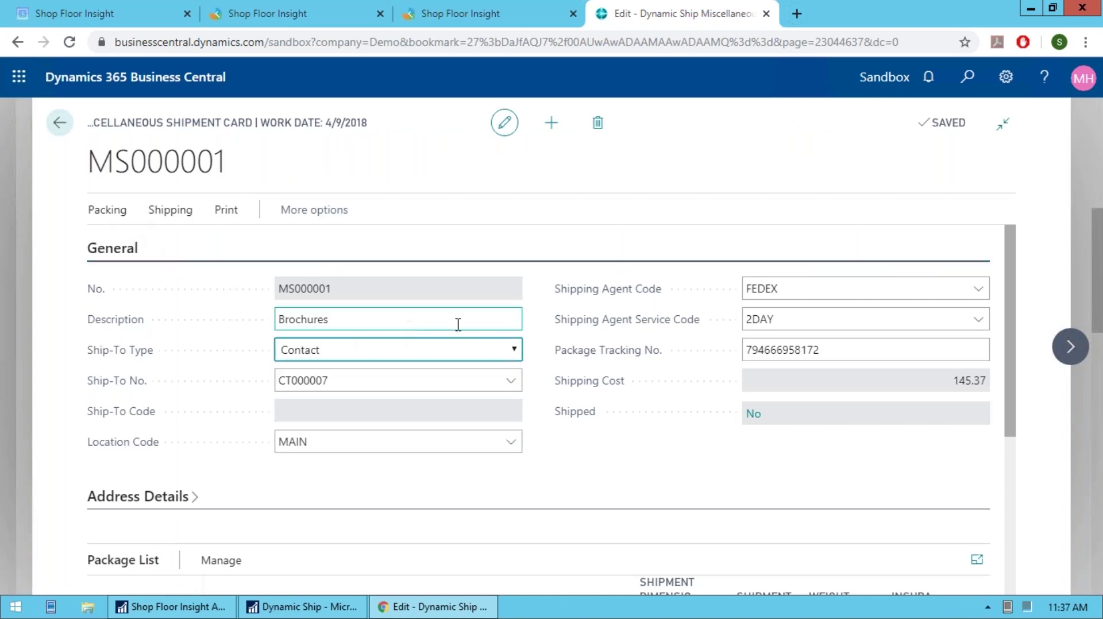
left_click(515, 356)
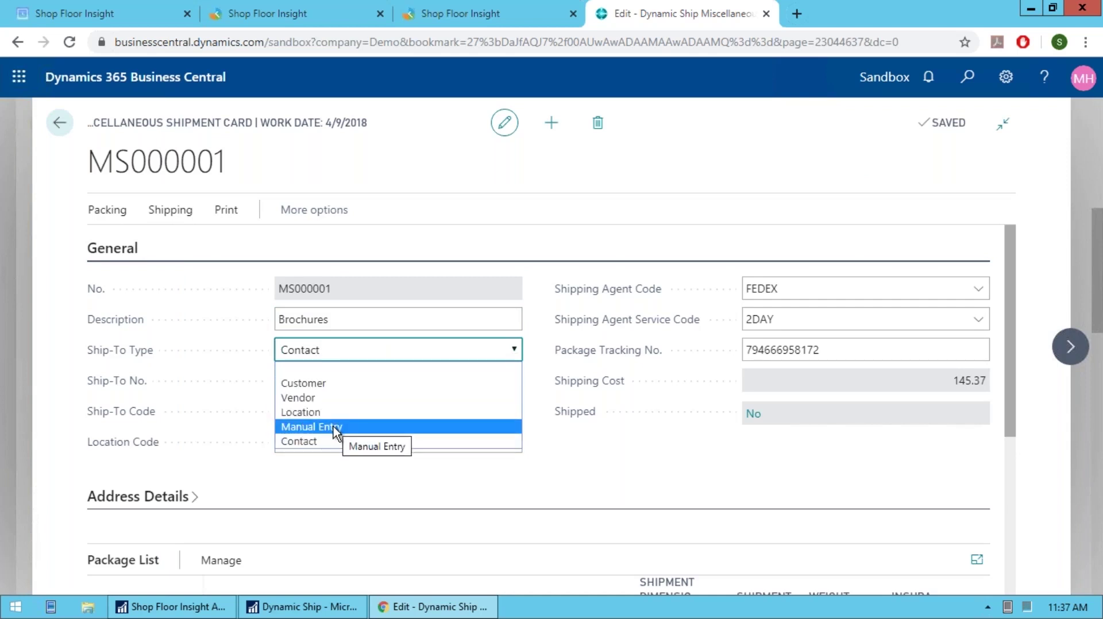
left_click(664, 457)
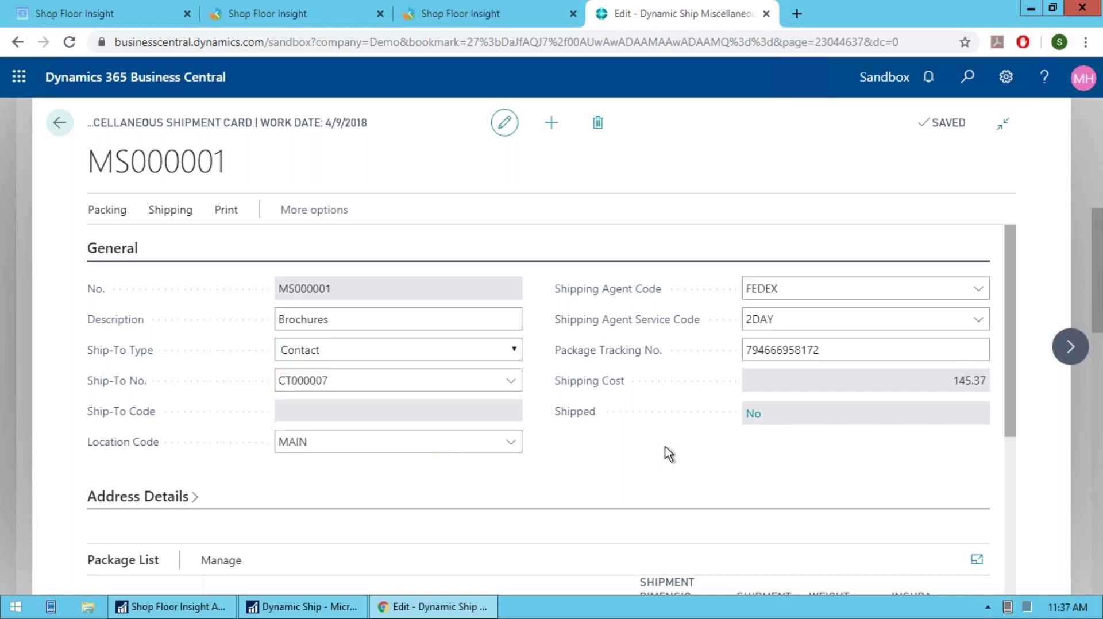
- Examine the Brochures shipment's package list and its shipping actions
scroll(665, 454, "down", 5)
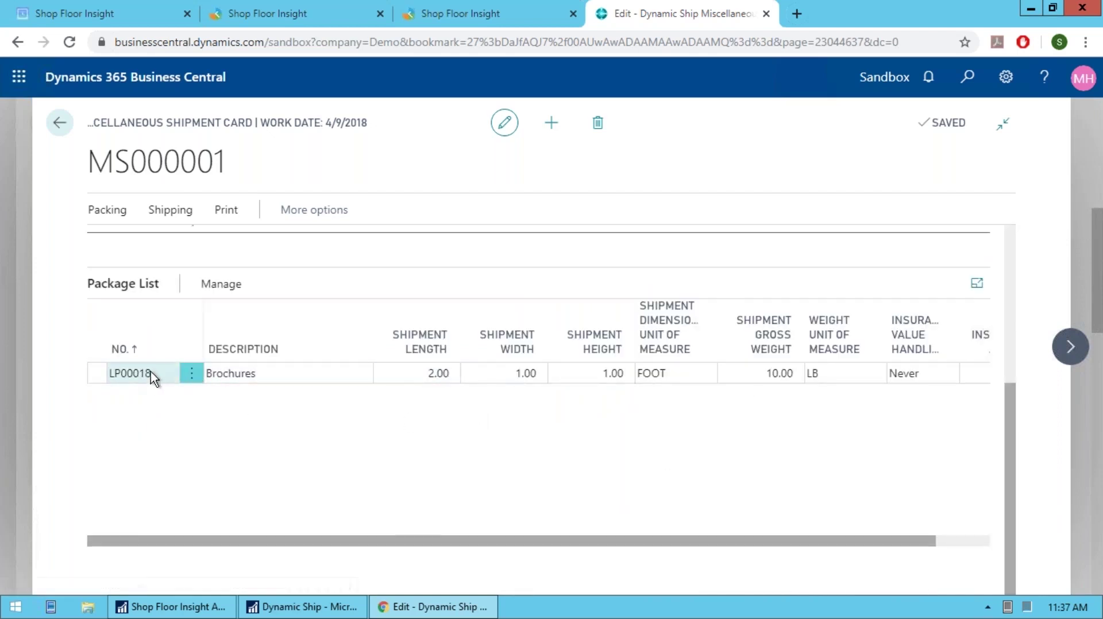
scroll(309, 461, "up", 1)
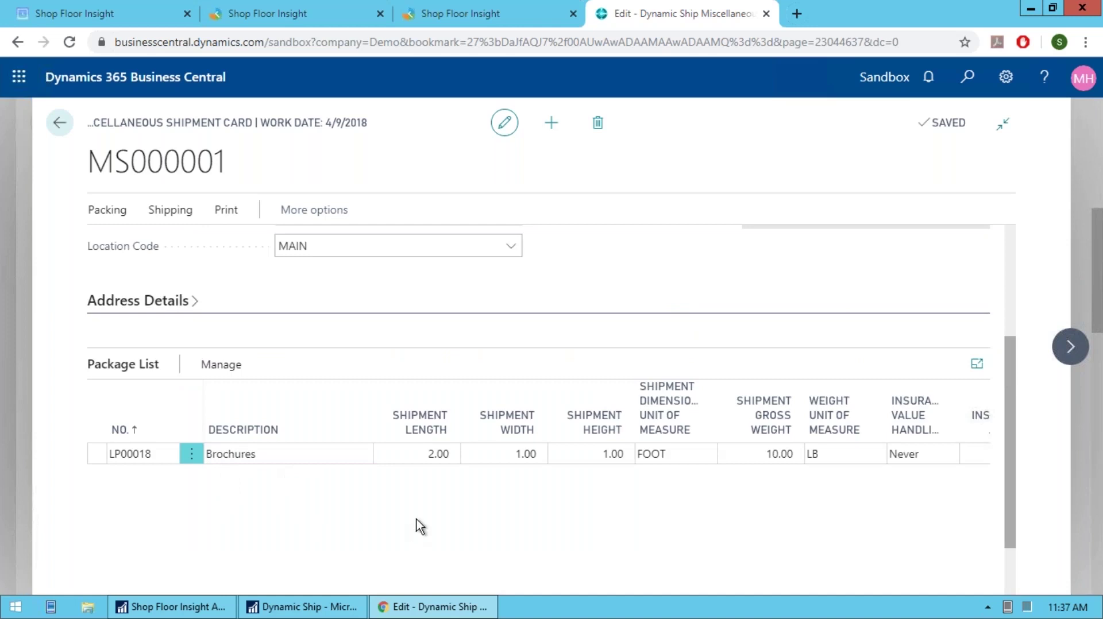
scroll(420, 526, "up", 3)
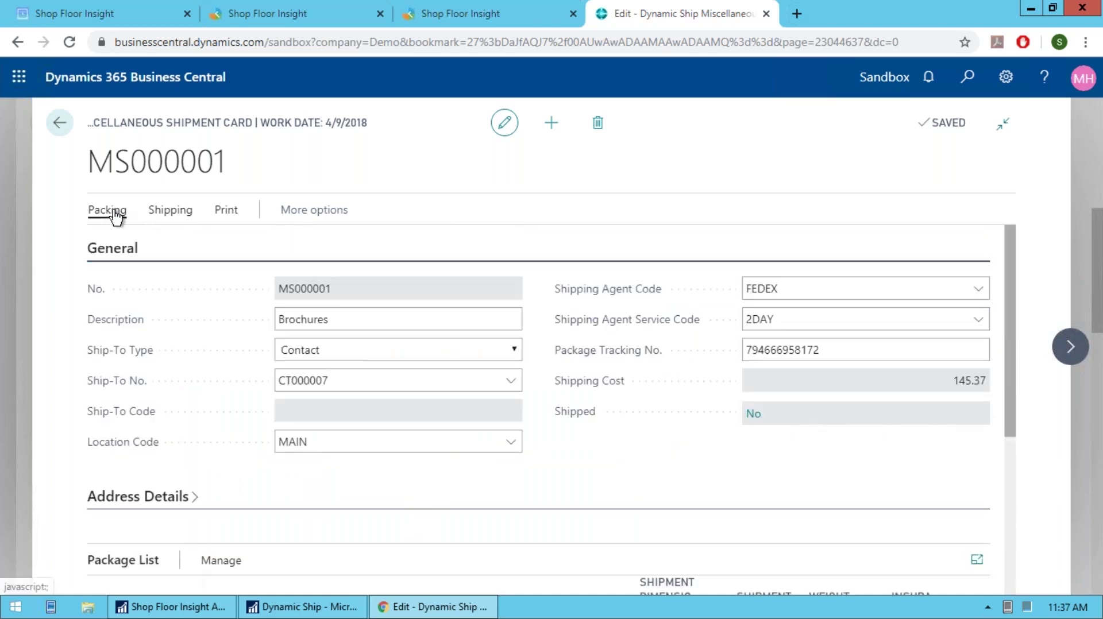
left_click(178, 220)
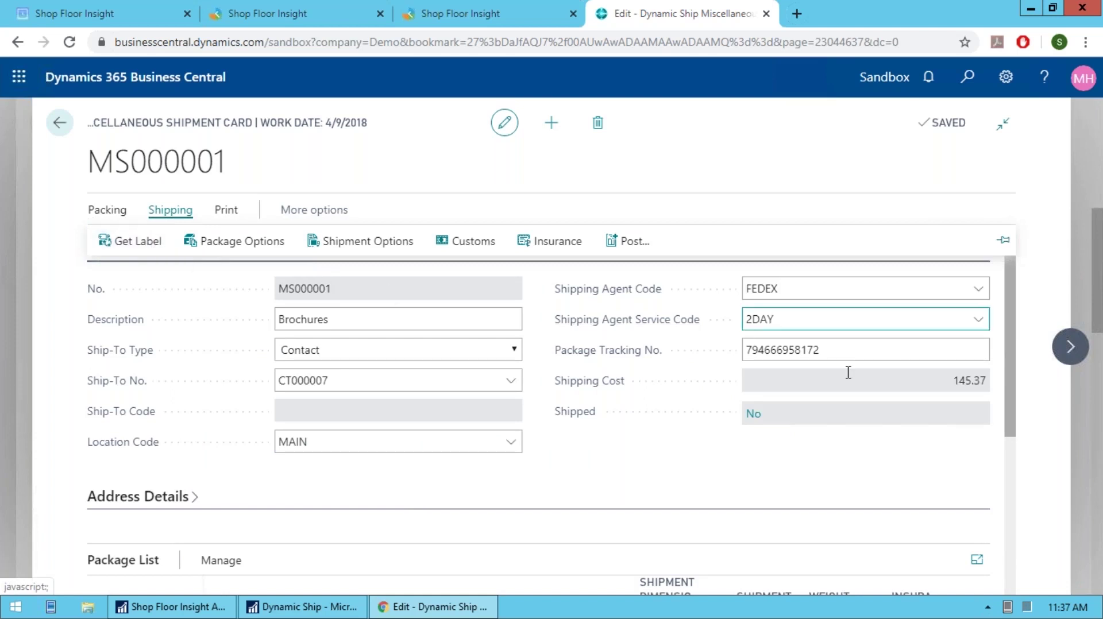
left_click(613, 441)
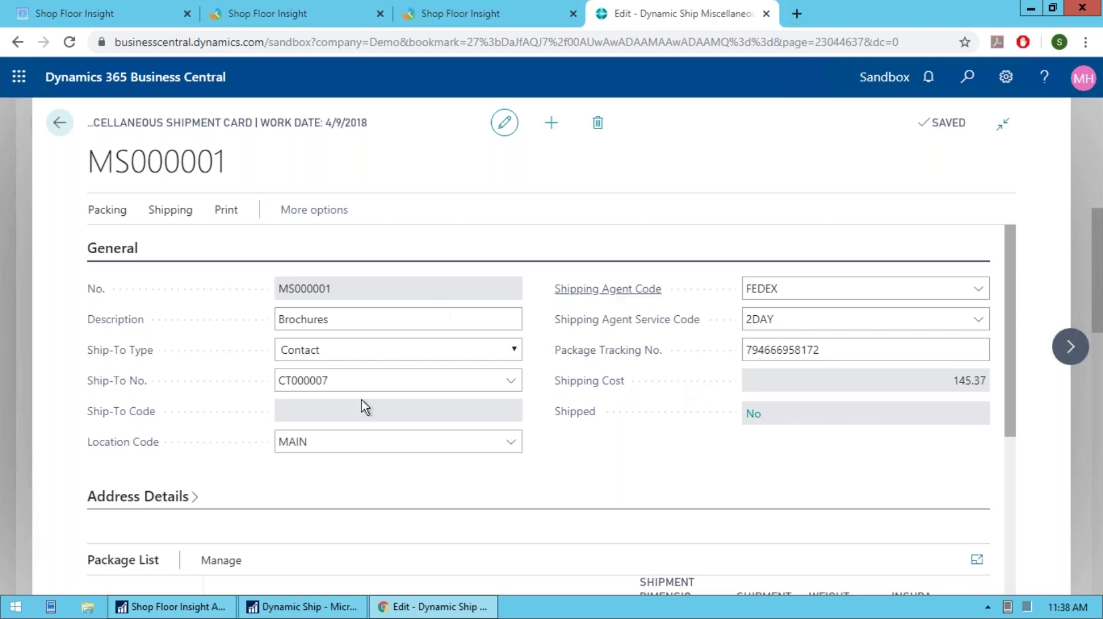
- Check the Brochures shipment's package list, and close the shipment card and the miscellaneous shipment list to return to the role center
scroll(598, 447, "down", 3)
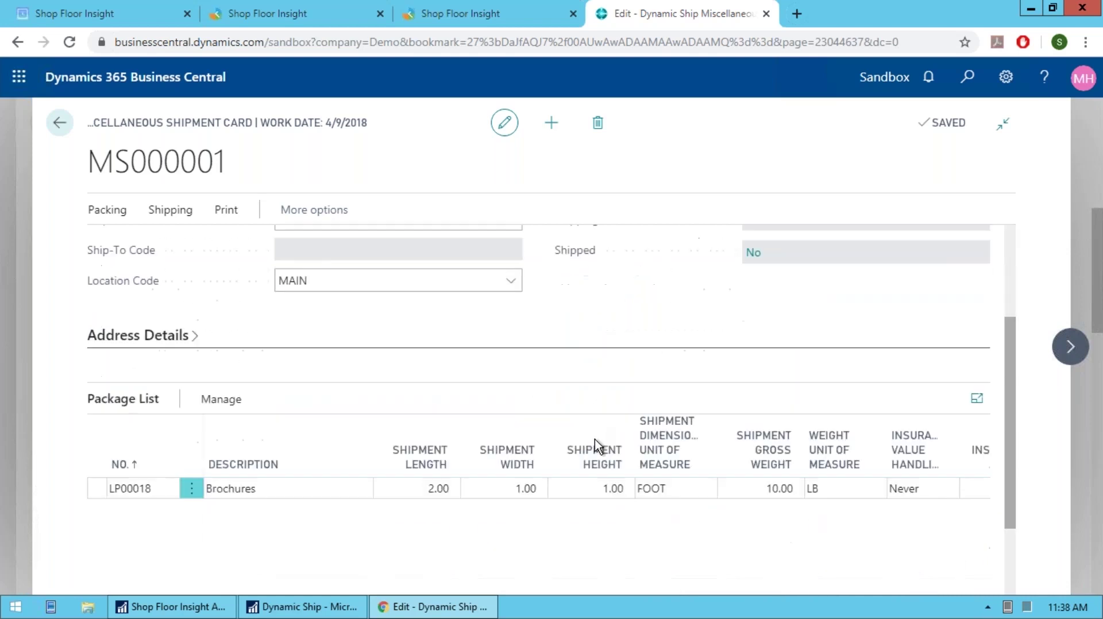
key("Escape")
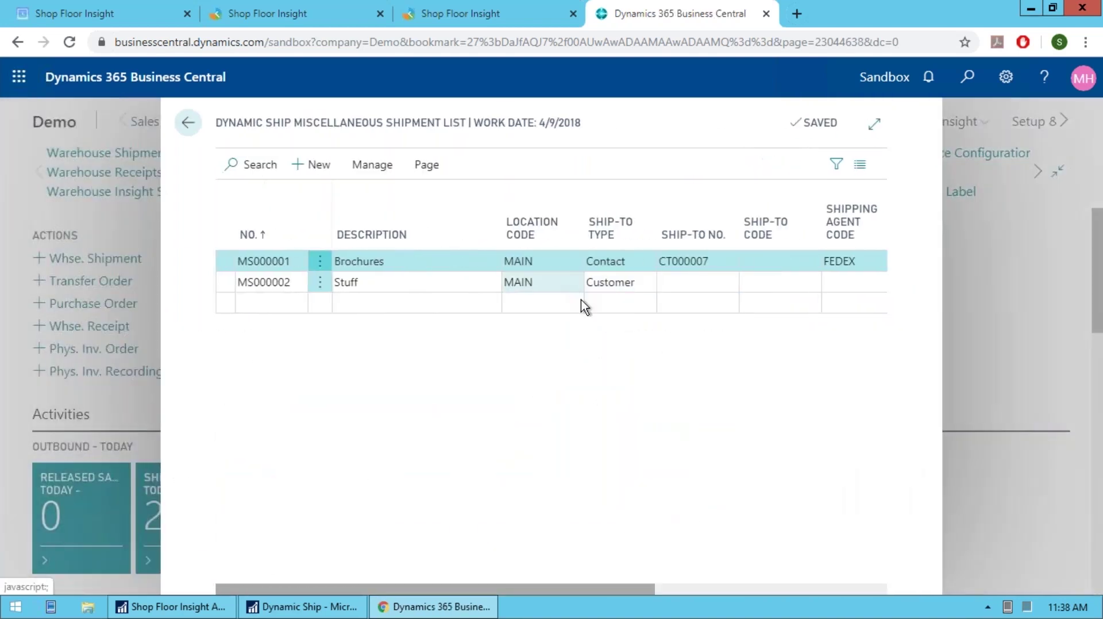
key("Escape")
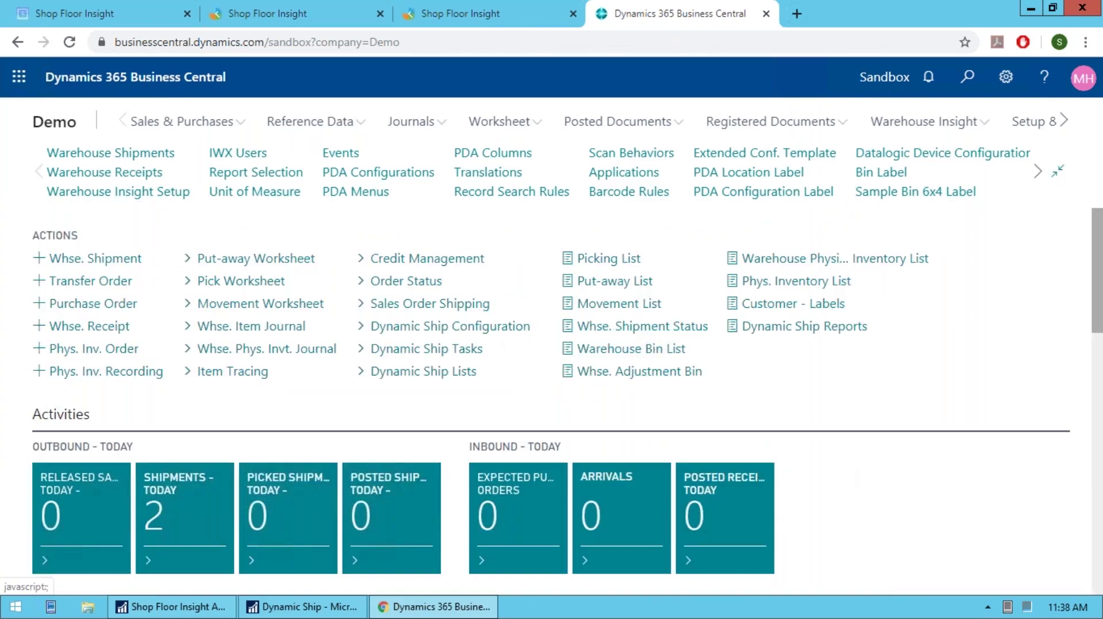
- Display the Customer Options and Templates choices within the advanced Dynamic Ship configuration
left_click(536, 329)
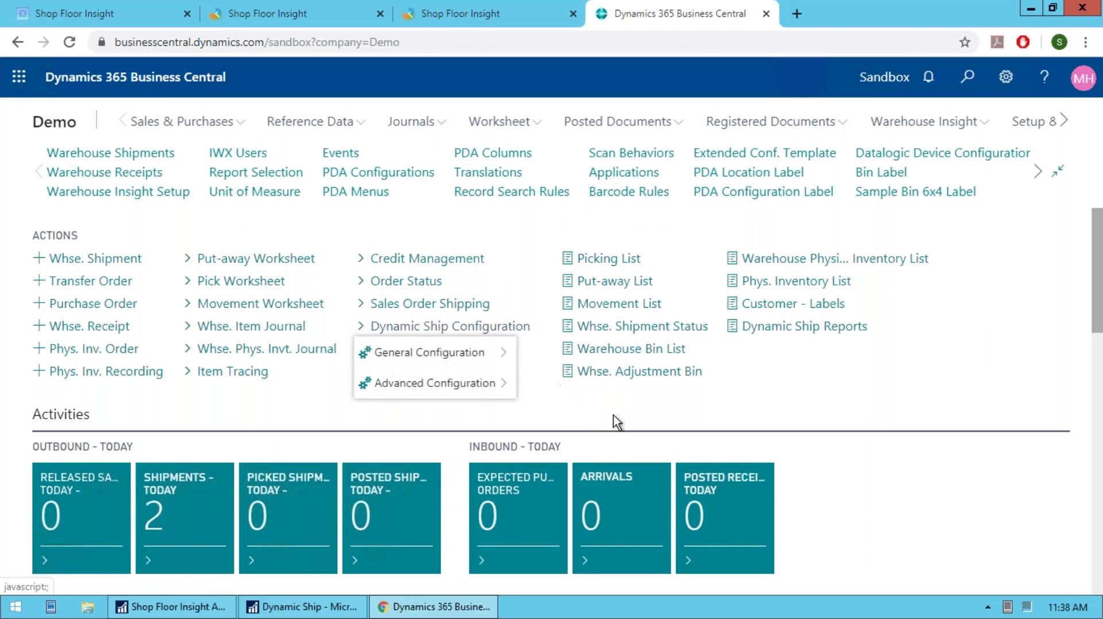
left_click(493, 388)
left_click(494, 389)
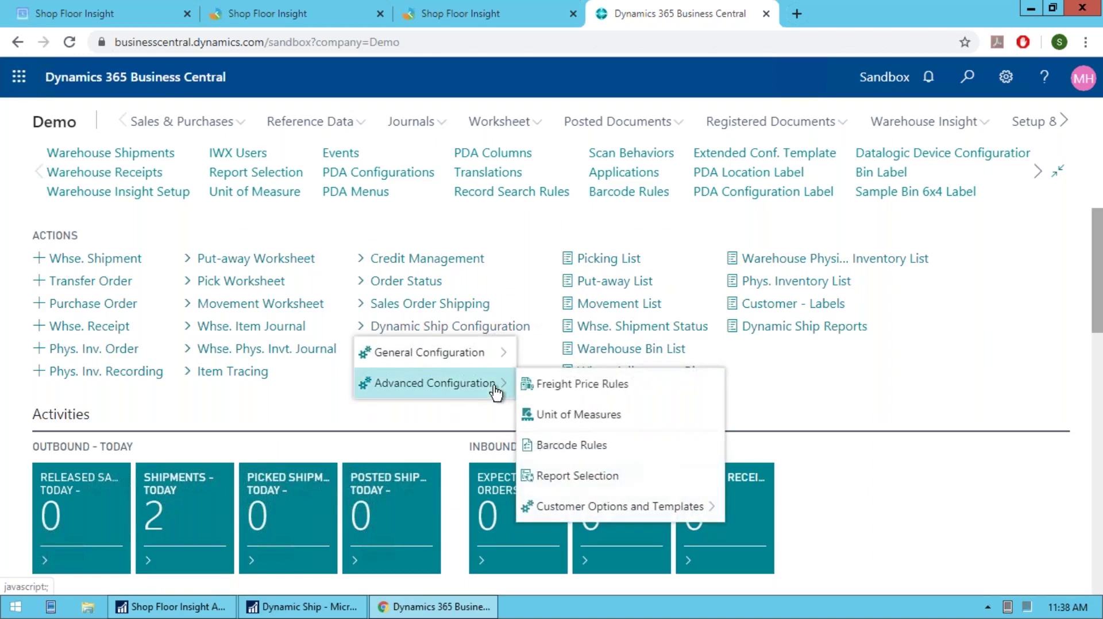
mouse_move(592, 498)
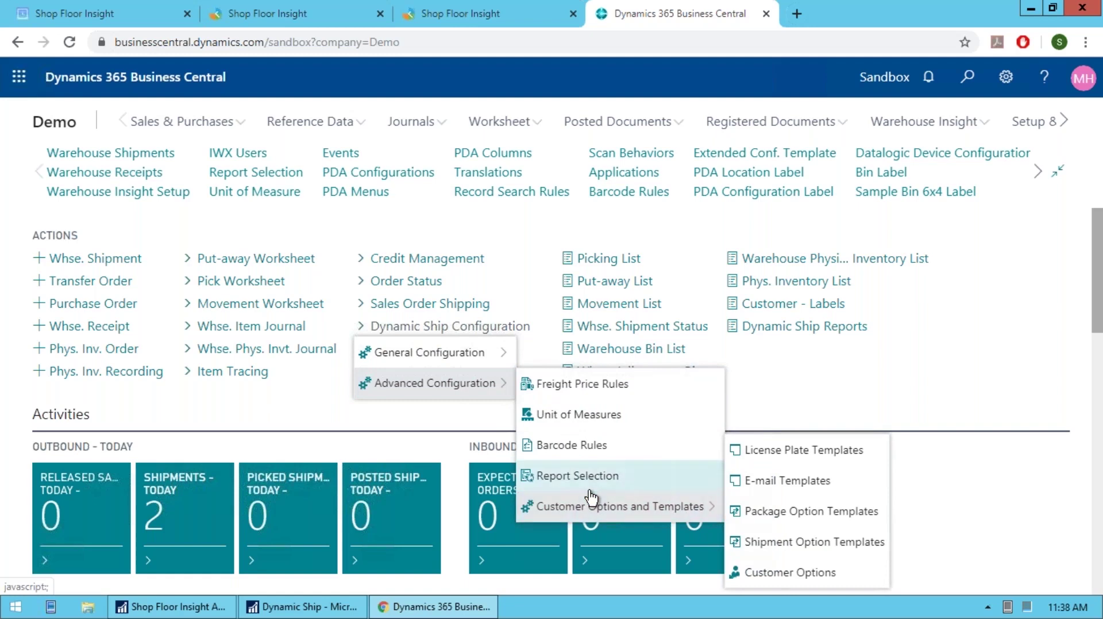